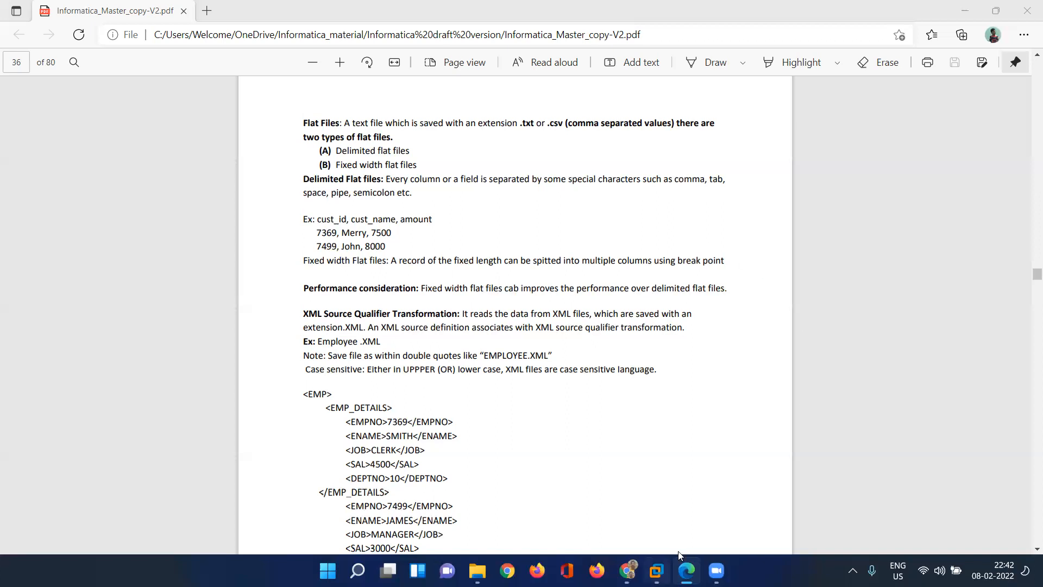
Switch to Informatica PowerCenter Designer, open the Source Analyzer for the INFORMATICA folder and clear its workspace
mouse_move(659, 570)
left_click(729, 538)
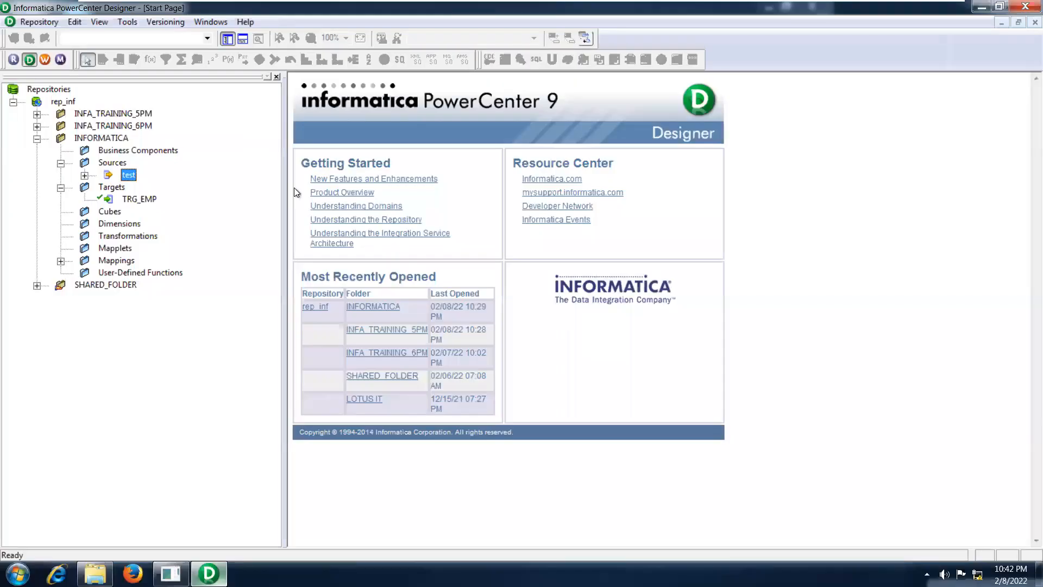
left_click(128, 22)
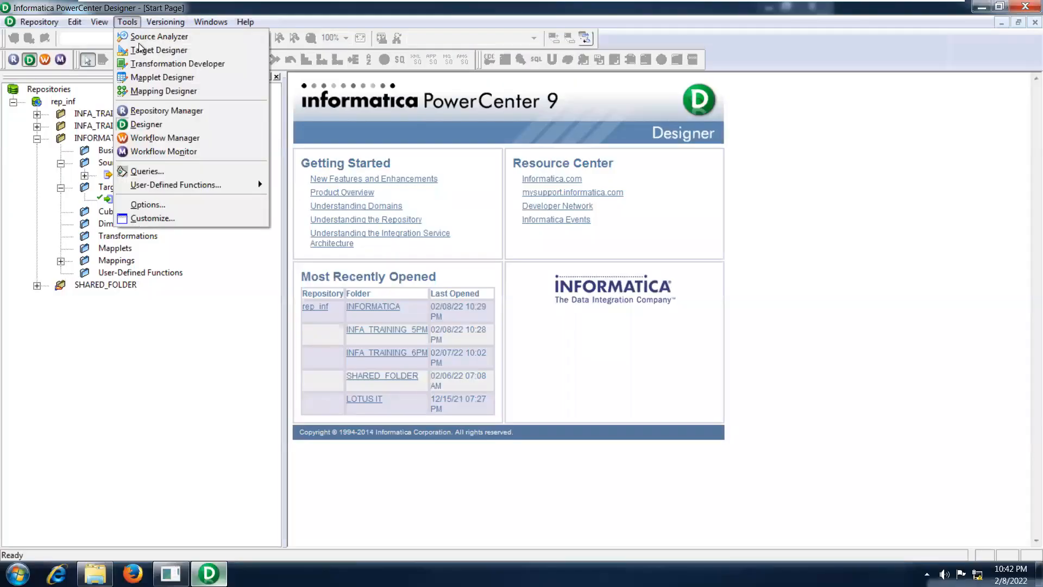
left_click(148, 36)
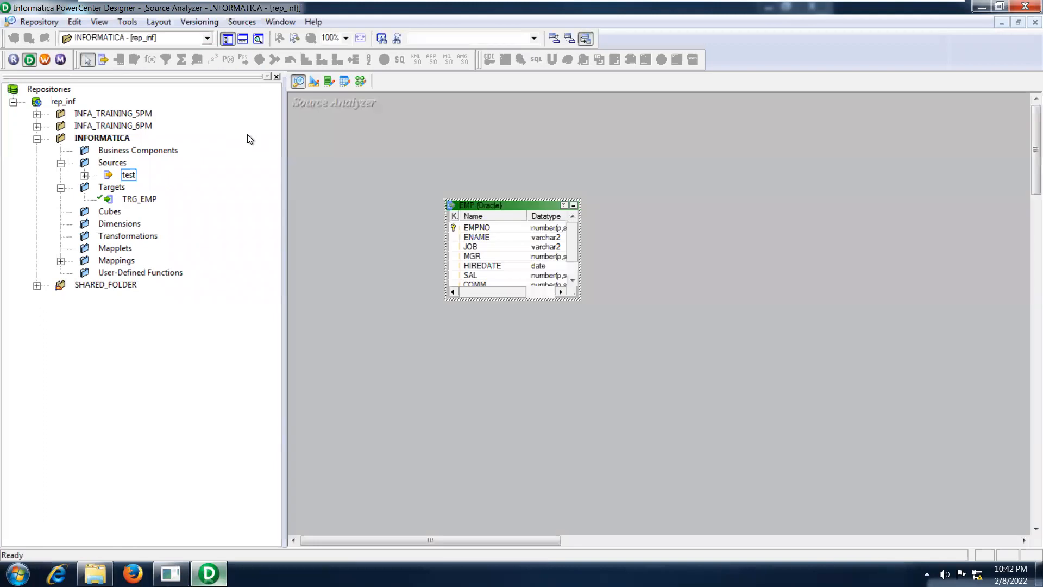
right_click(314, 146)
left_click(340, 167)
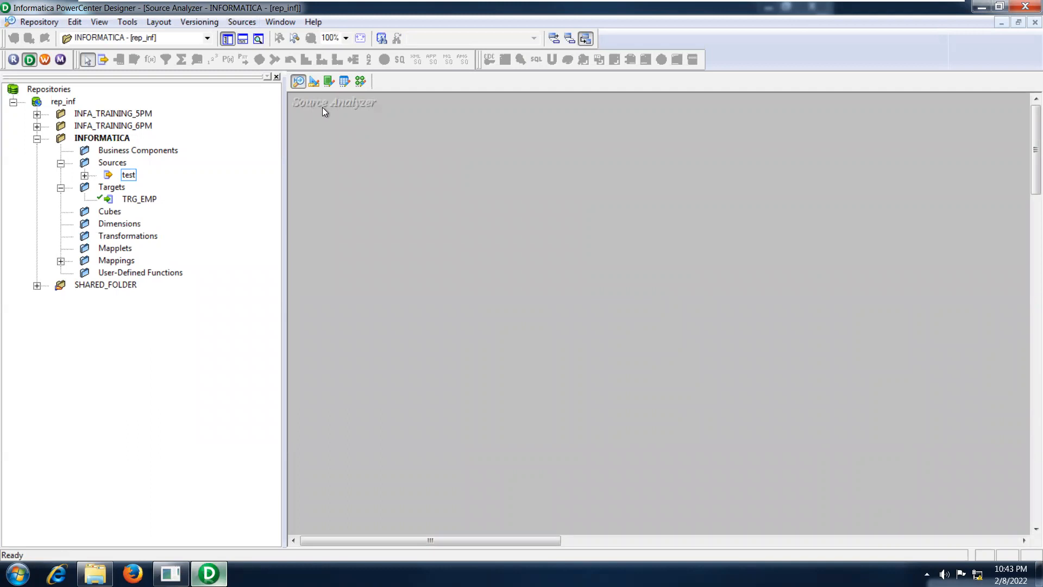
Start importing a source from a flat file, showing all file types and choosing CUST_EAST_REGION from the Flatfiles folder
left_click(243, 22)
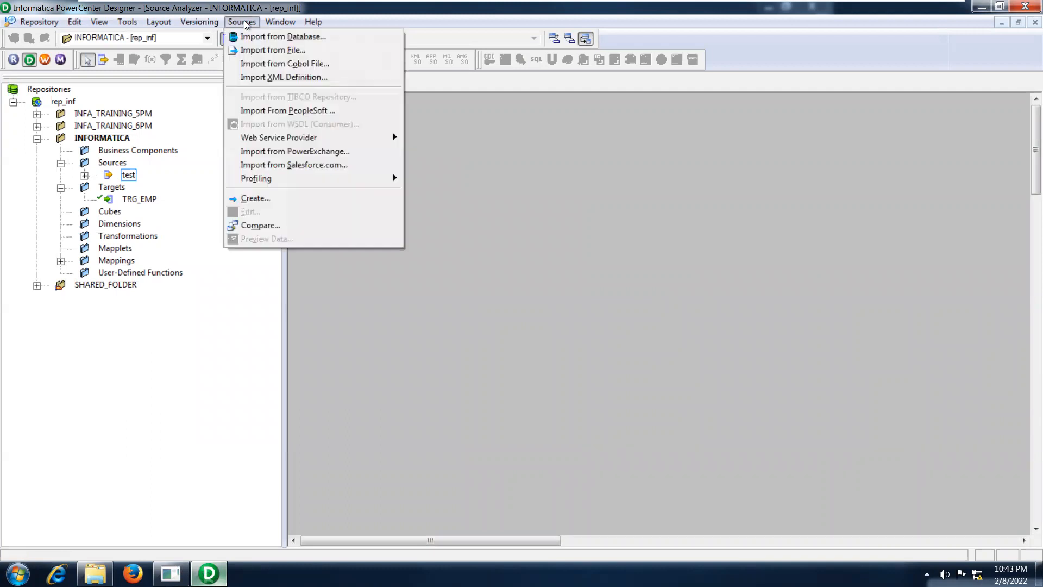
left_click(263, 50)
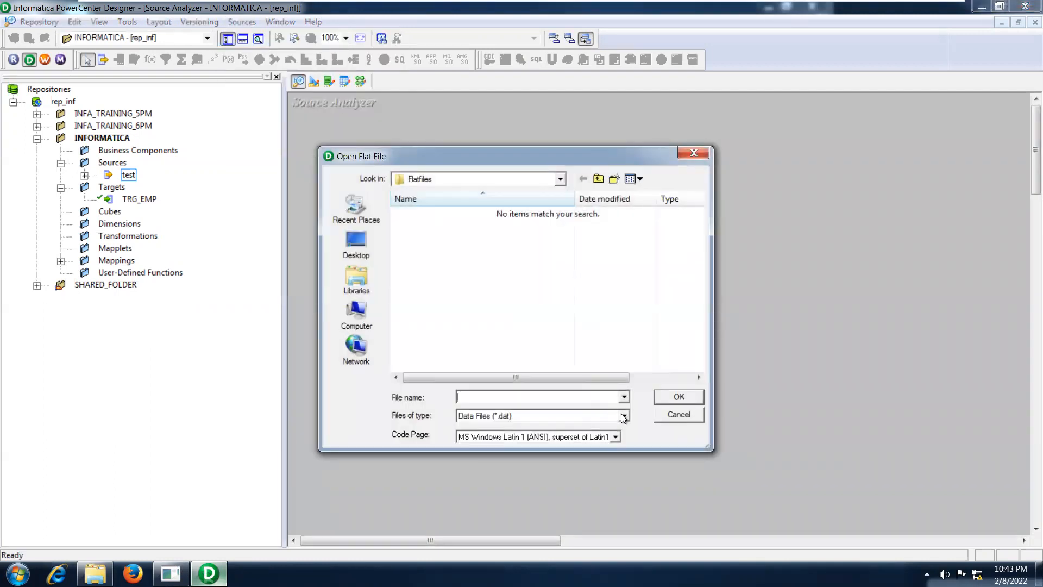
left_click(623, 416)
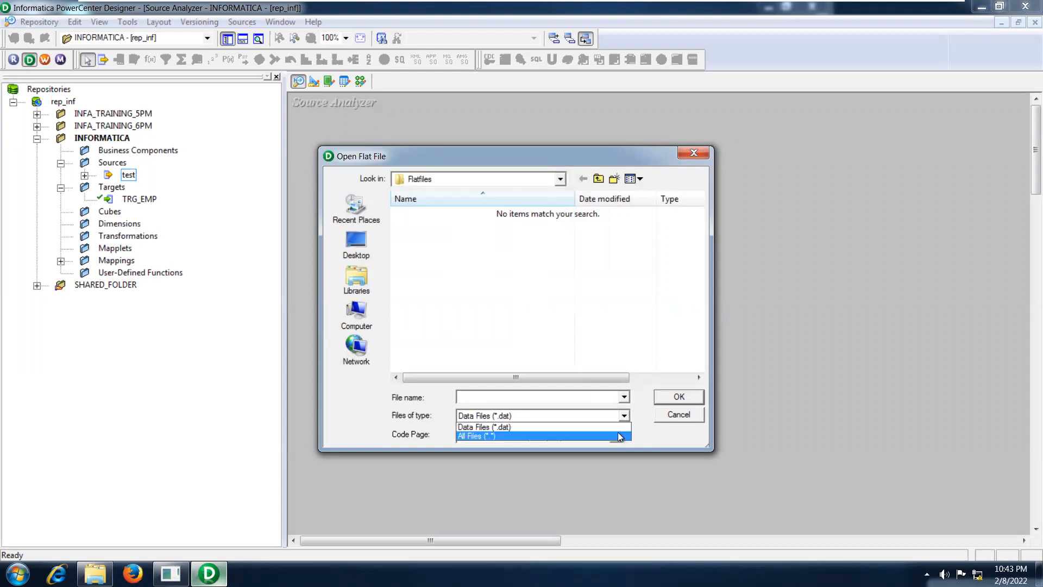
left_click(618, 436)
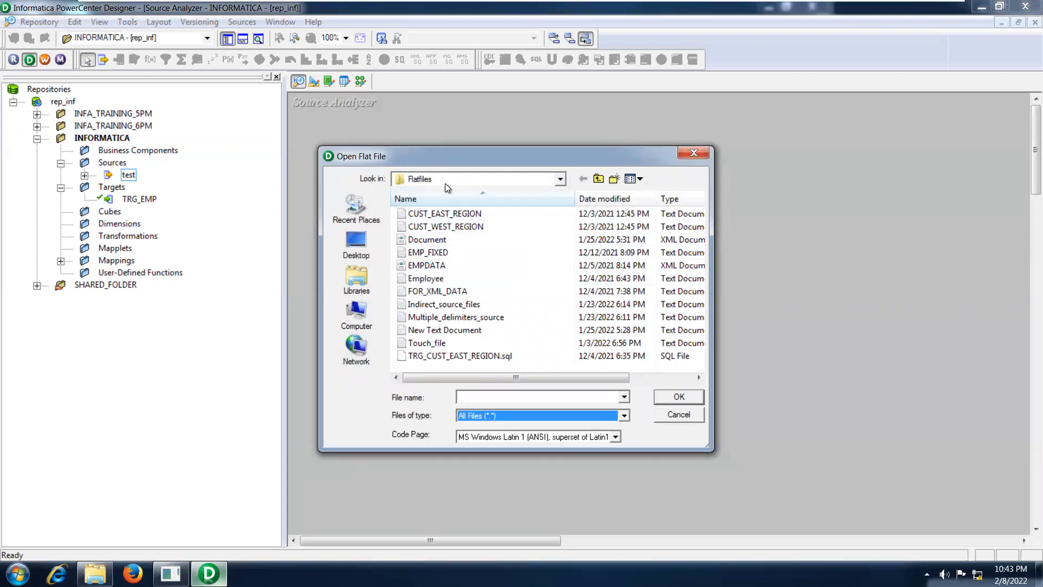
left_click(445, 215)
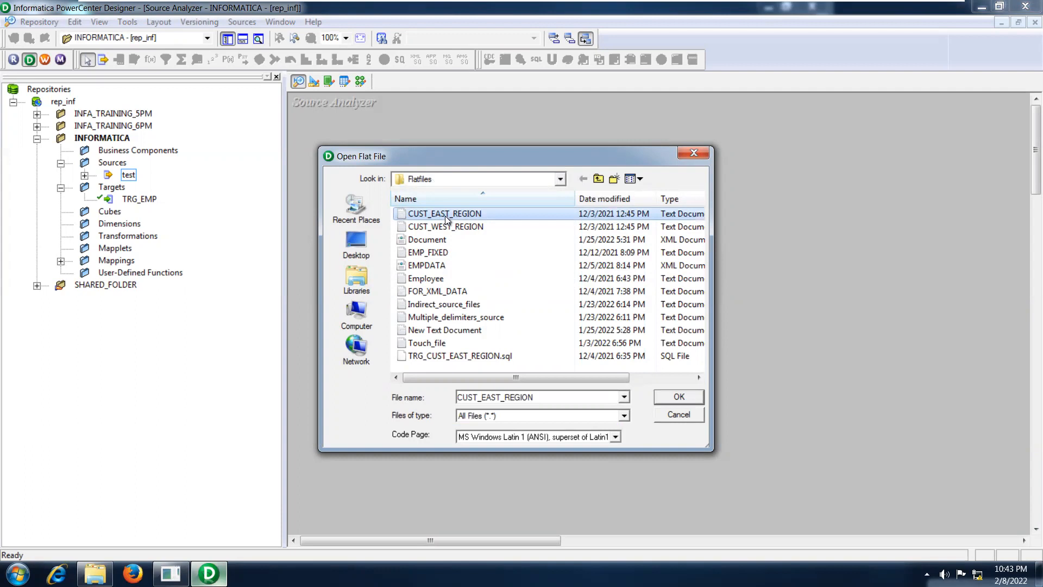
left_click(674, 399)
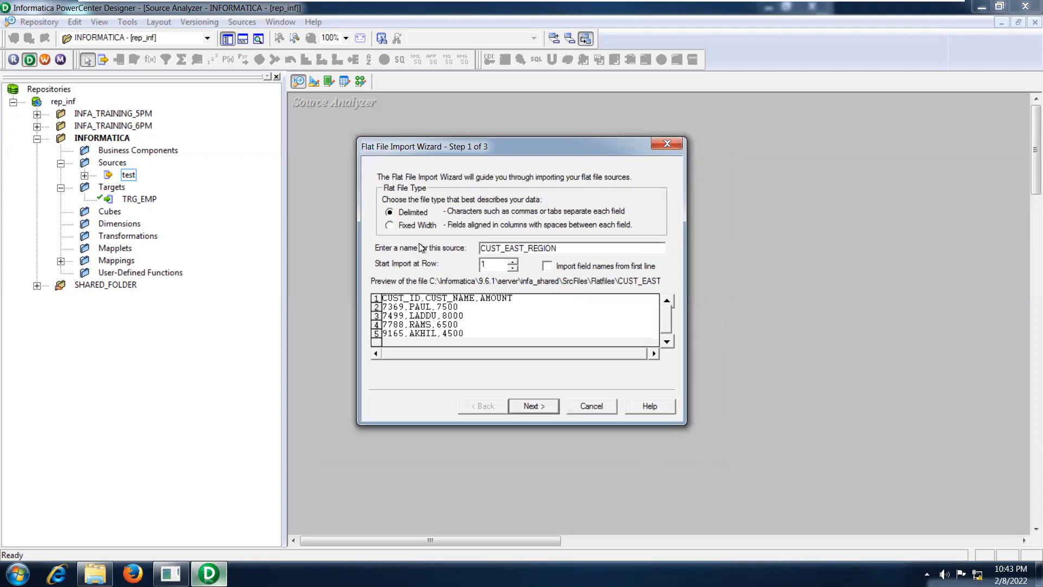
Set the flat file type to Delimited, import the field names from the first line and continue to the delimiter settings
left_click(389, 225)
left_click(391, 214)
left_click(548, 265)
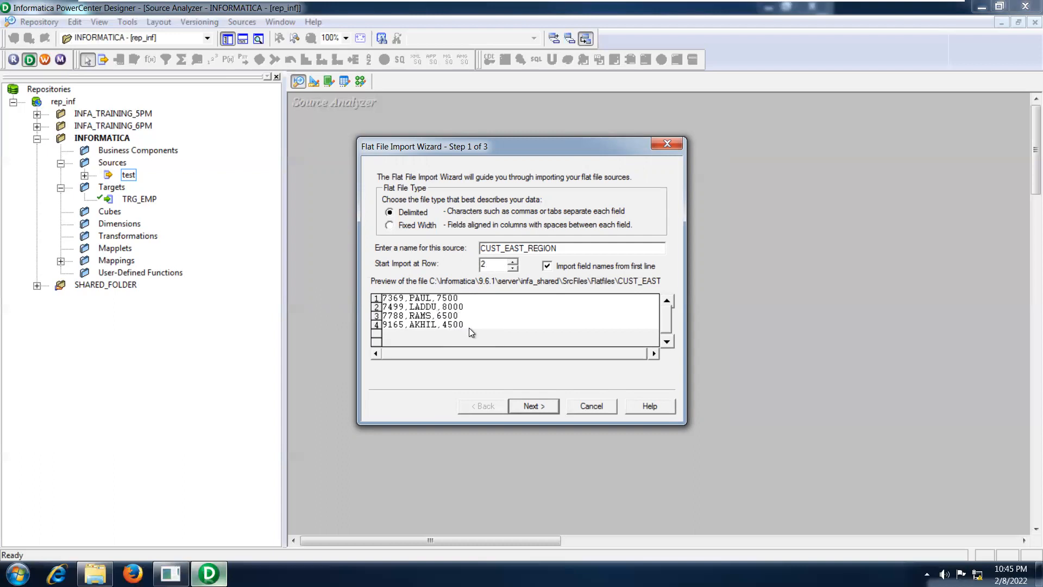
left_click(532, 405)
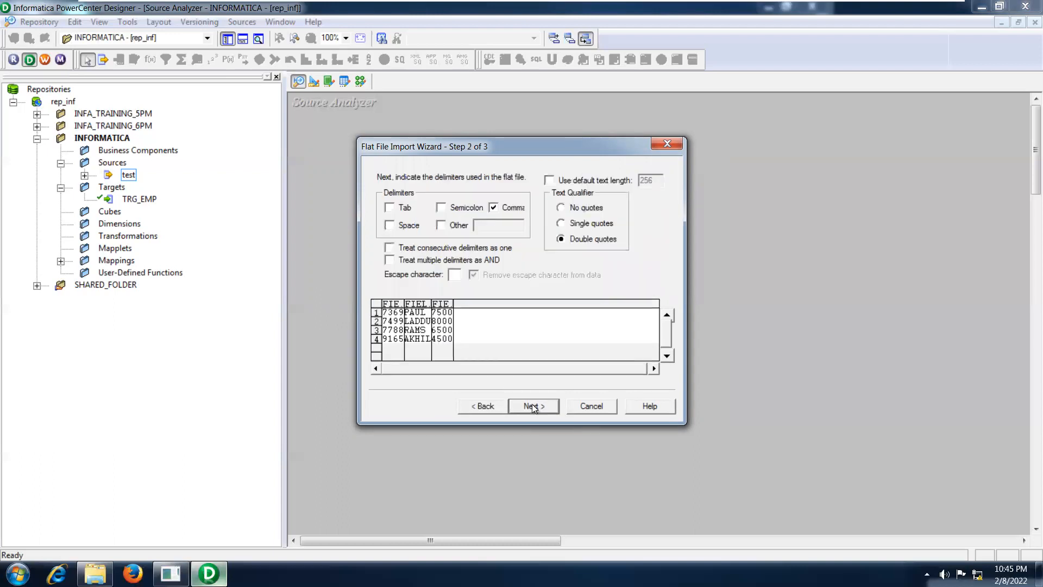
Toggle the comma delimiter off and back on to compare the column split, and continue to the column definitions
left_click(493, 208)
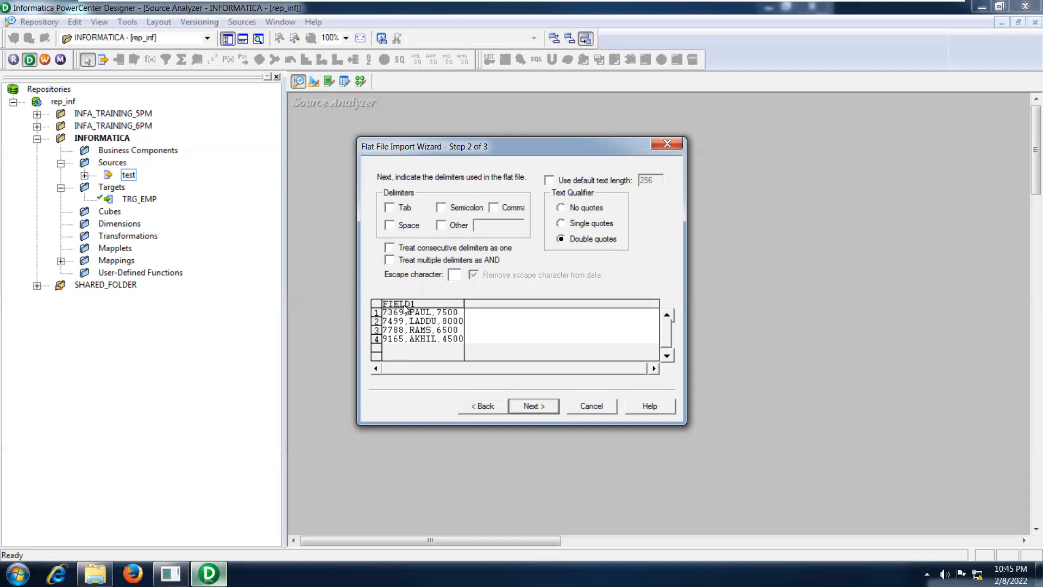
left_click(494, 208)
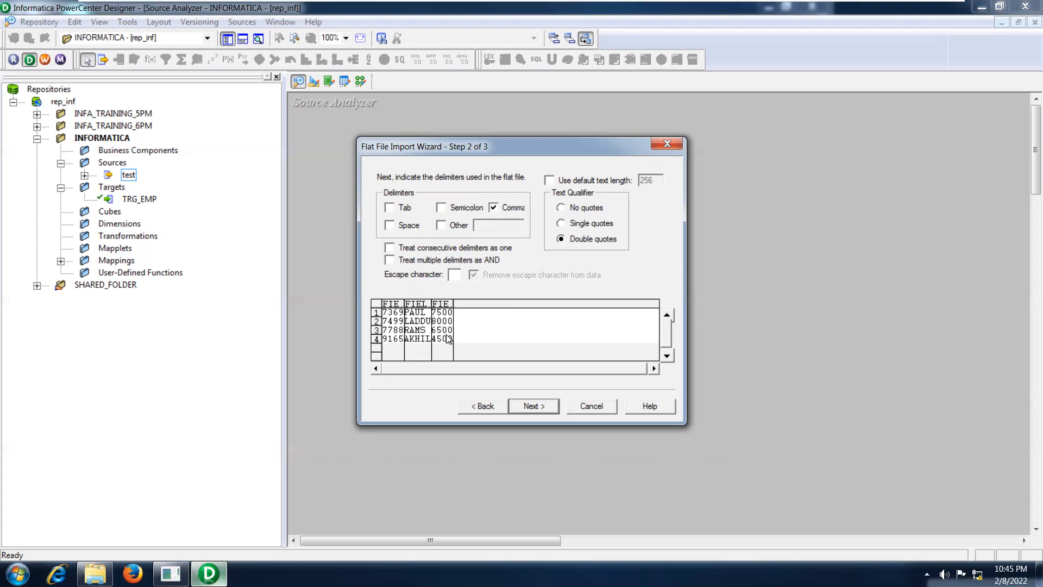
left_click(539, 406)
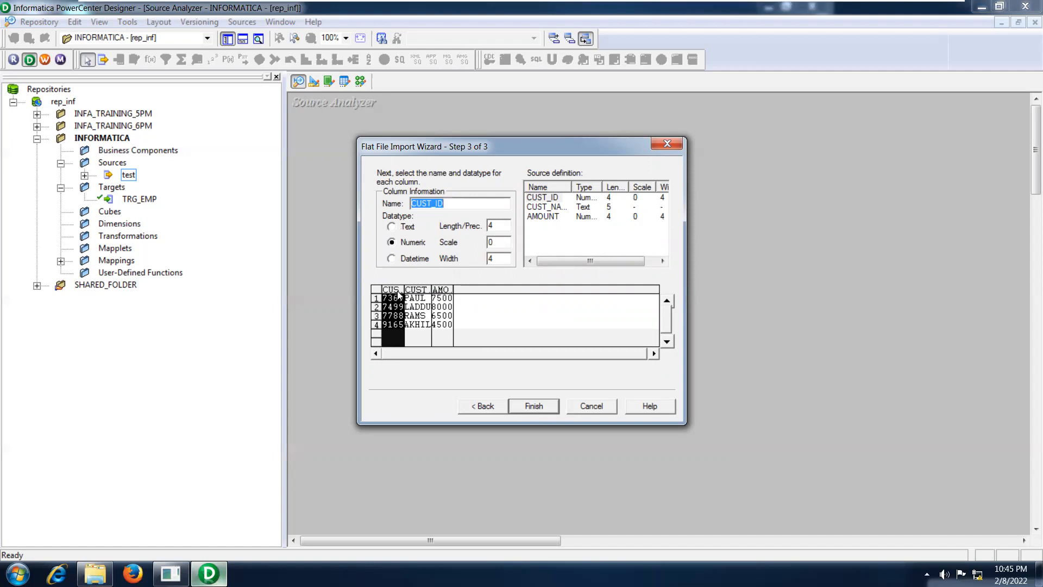
Review the CUST_NAME and AMOUNT column definitions, finish the flat file import and save the source to the repository
left_click(414, 294)
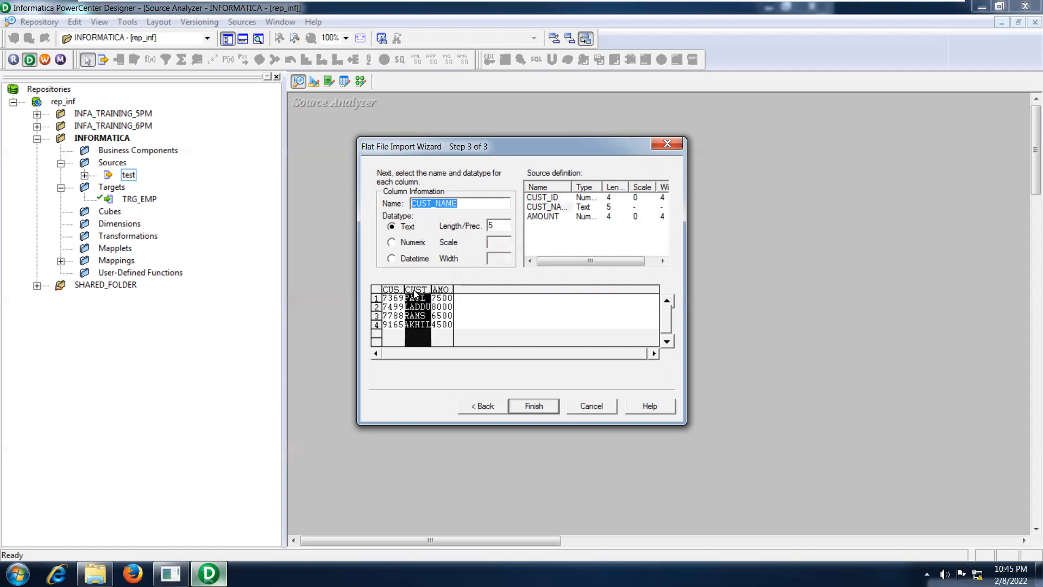
left_click(442, 292)
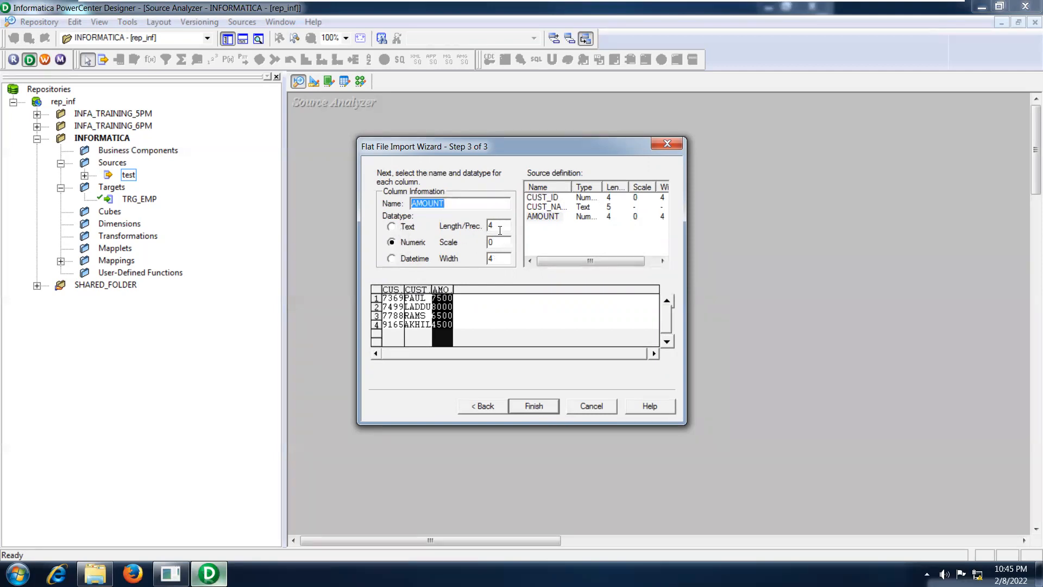
left_click(533, 405)
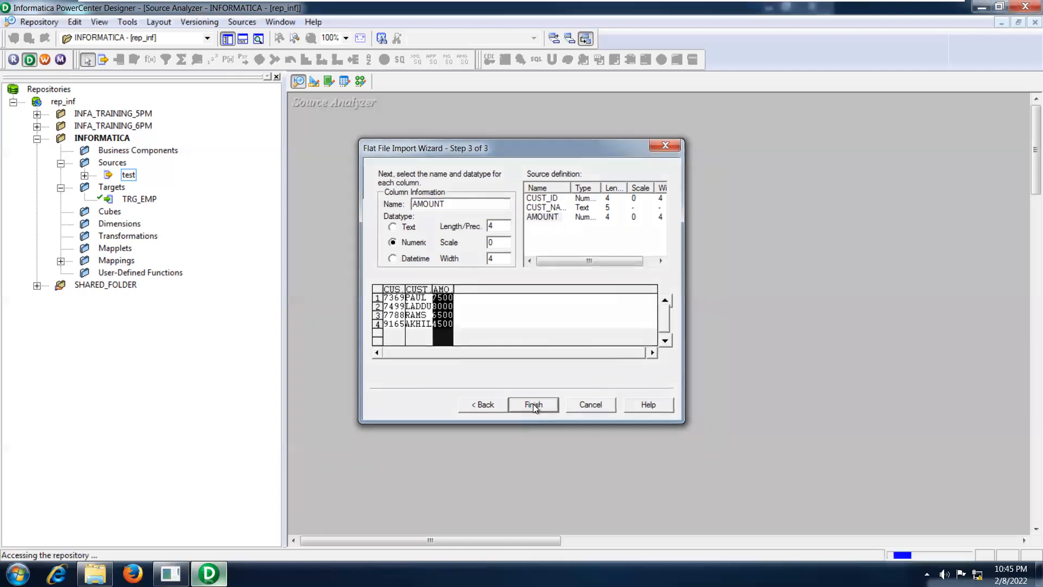
key("ctrl+s")
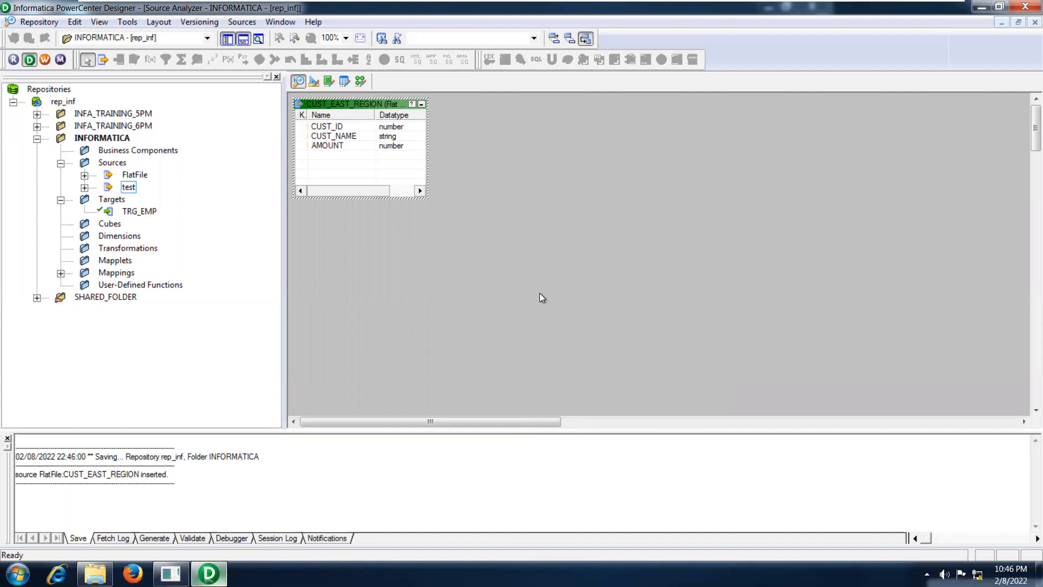
left_click(8, 438)
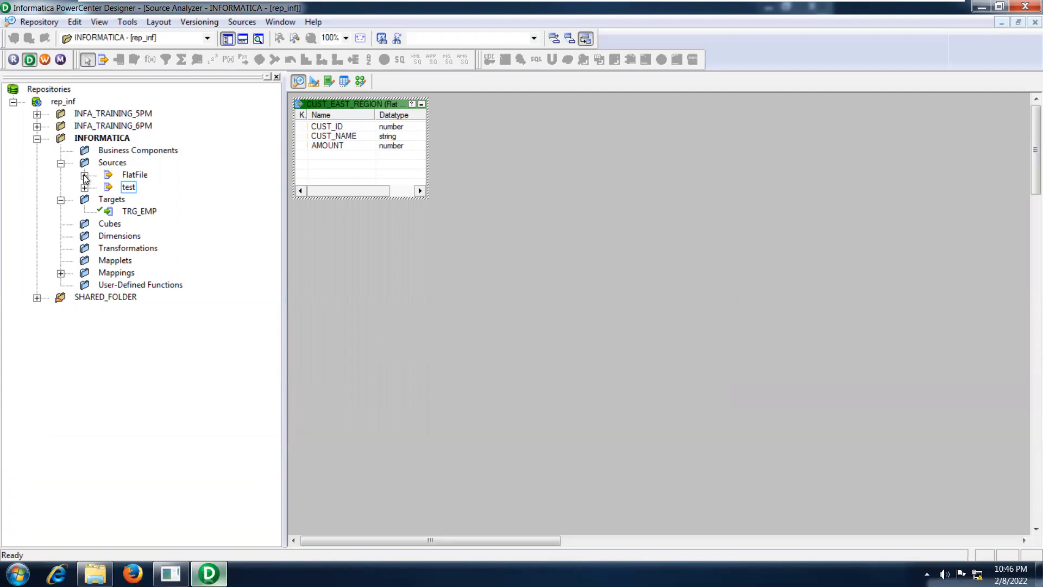
Expand the FlatFile group under Sources and check the CUST_EAST_REGION source definition
left_click(84, 175)
left_click(157, 188)
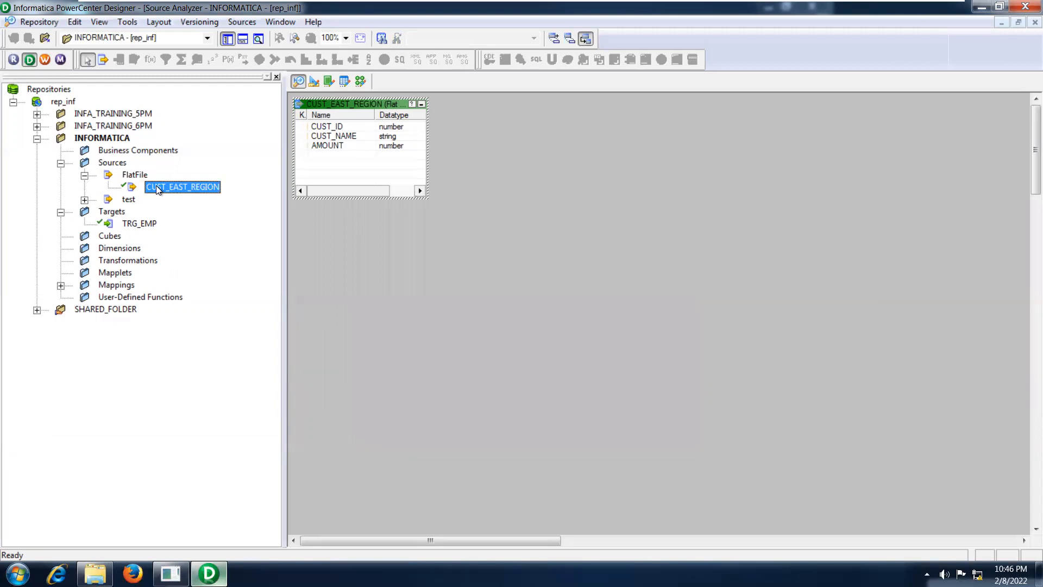
left_click(490, 243)
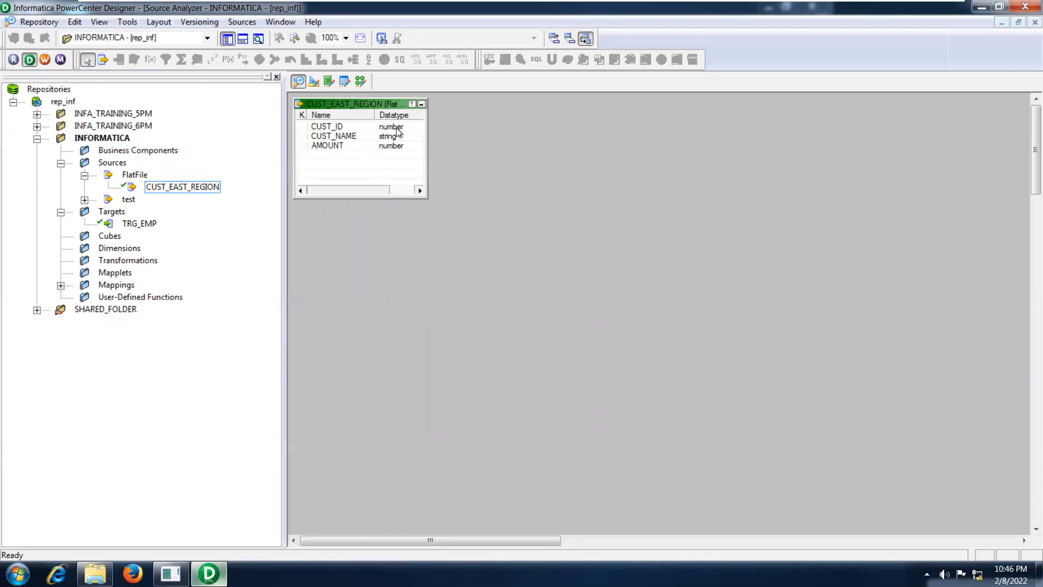
Preview the data of the CUST_EAST_REGION source from the CUST_EAST_REGION text file in the Flatfiles folder, and close the preview
left_click(375, 108)
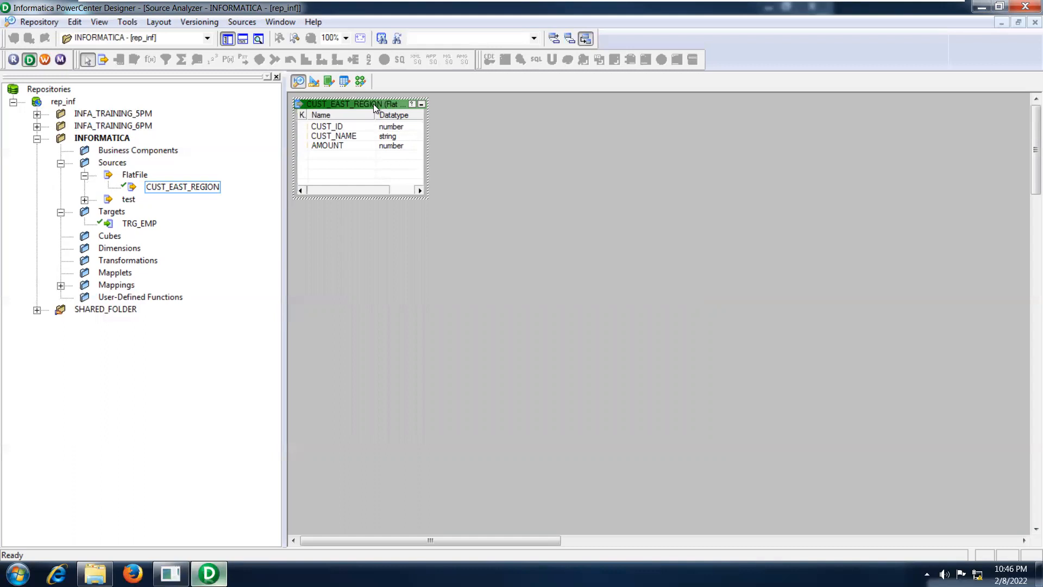
right_click(374, 106)
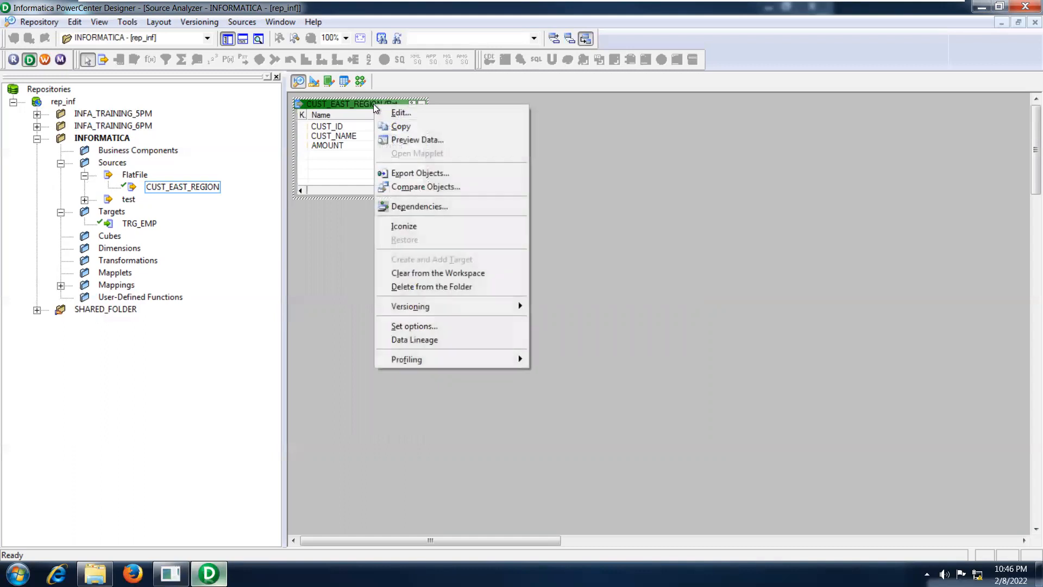
left_click(403, 144)
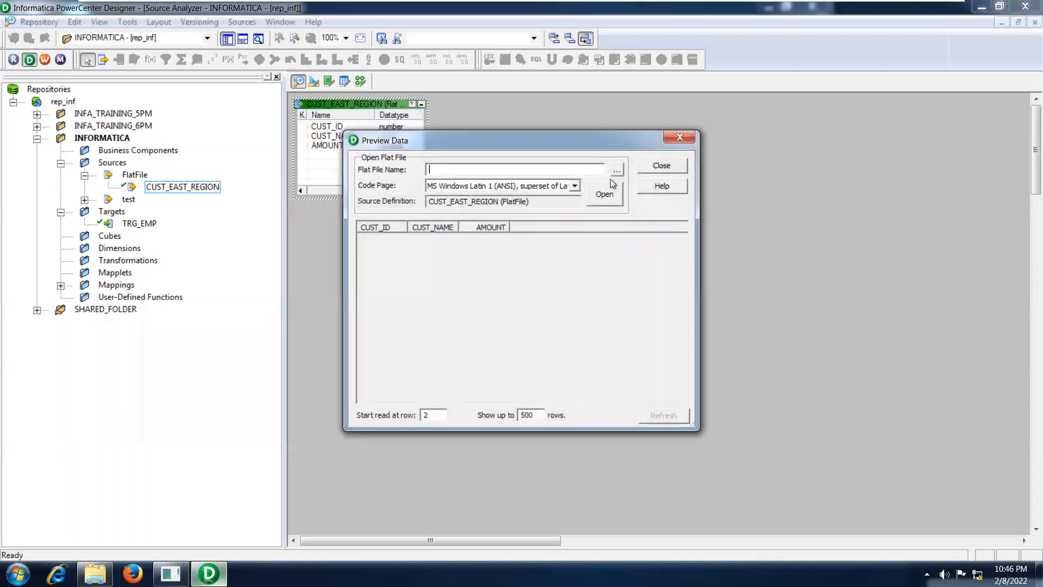
left_click(617, 171)
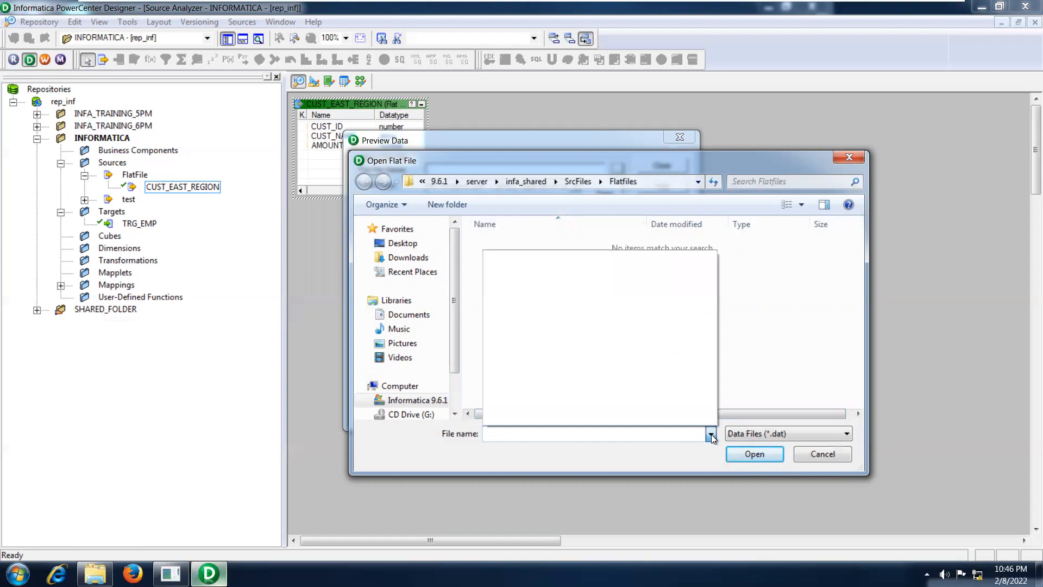
left_click(767, 434)
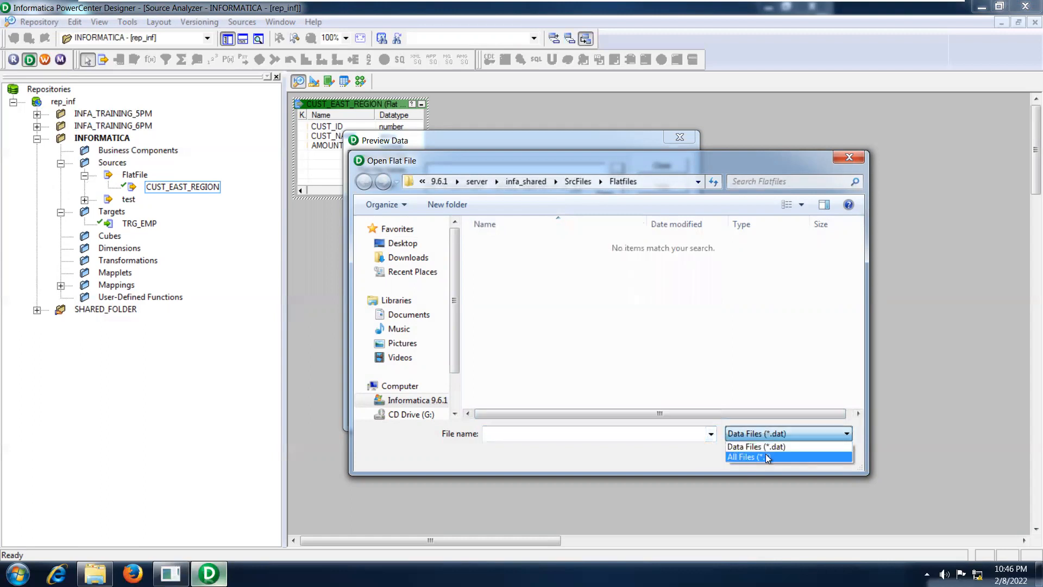
left_click(765, 455)
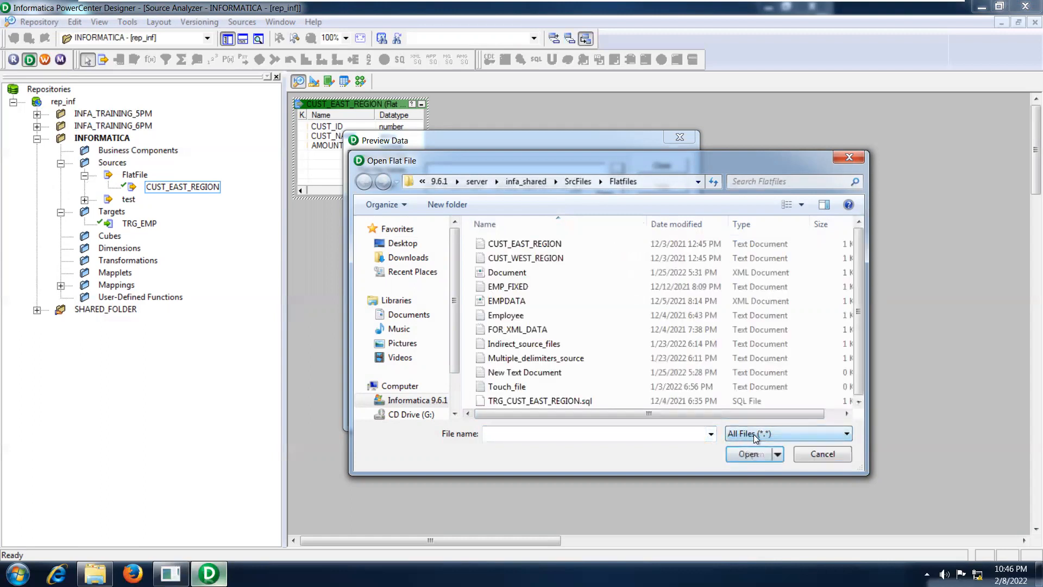
left_click(513, 244)
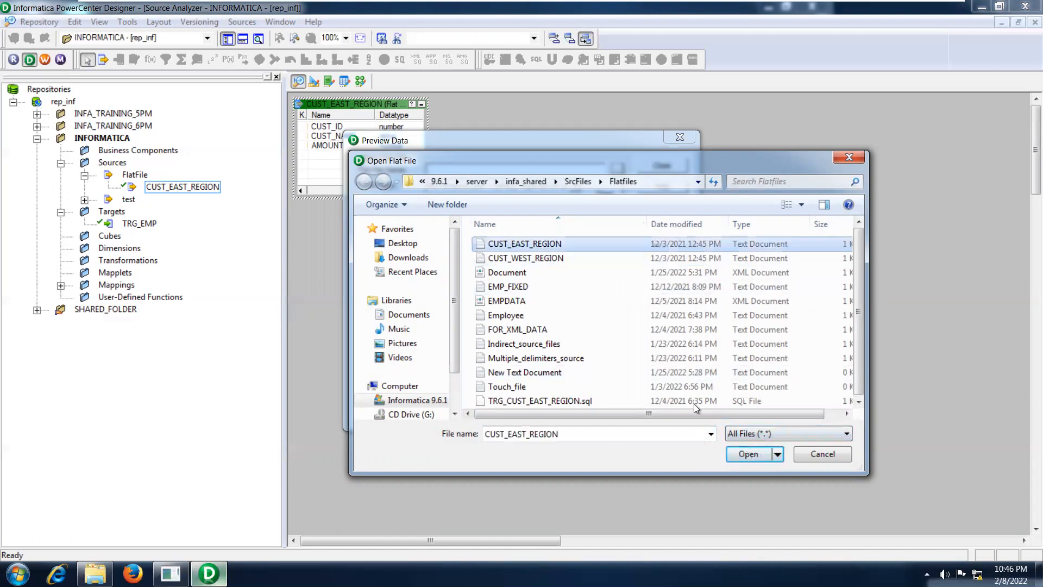
left_click(743, 453)
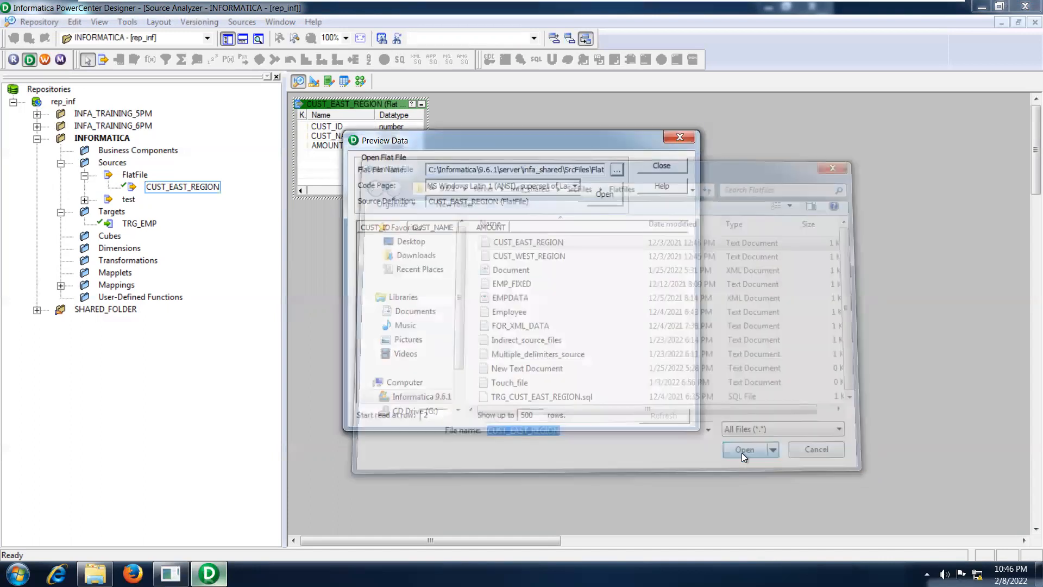
left_click(608, 198)
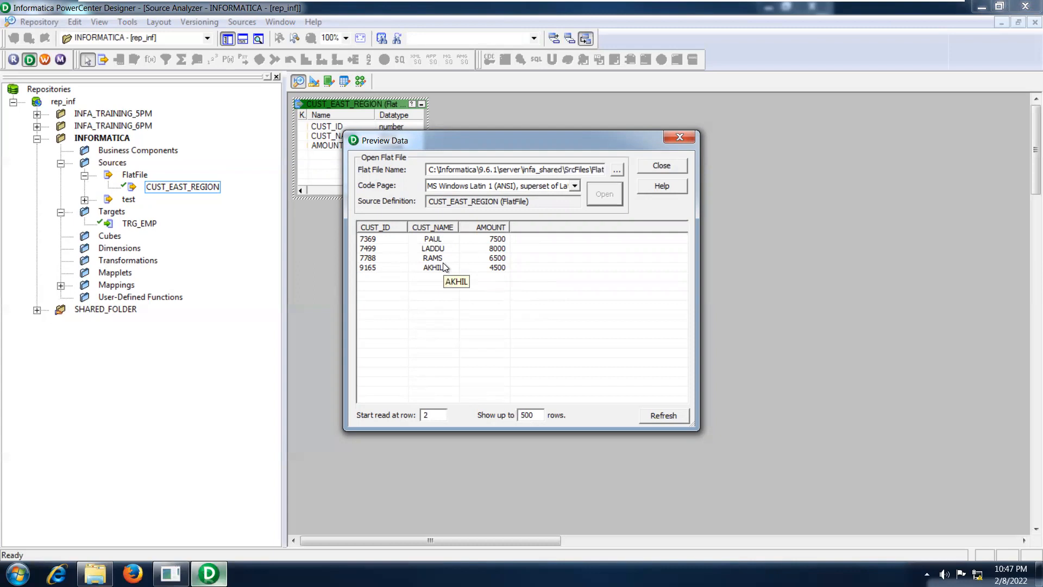
left_click(668, 168)
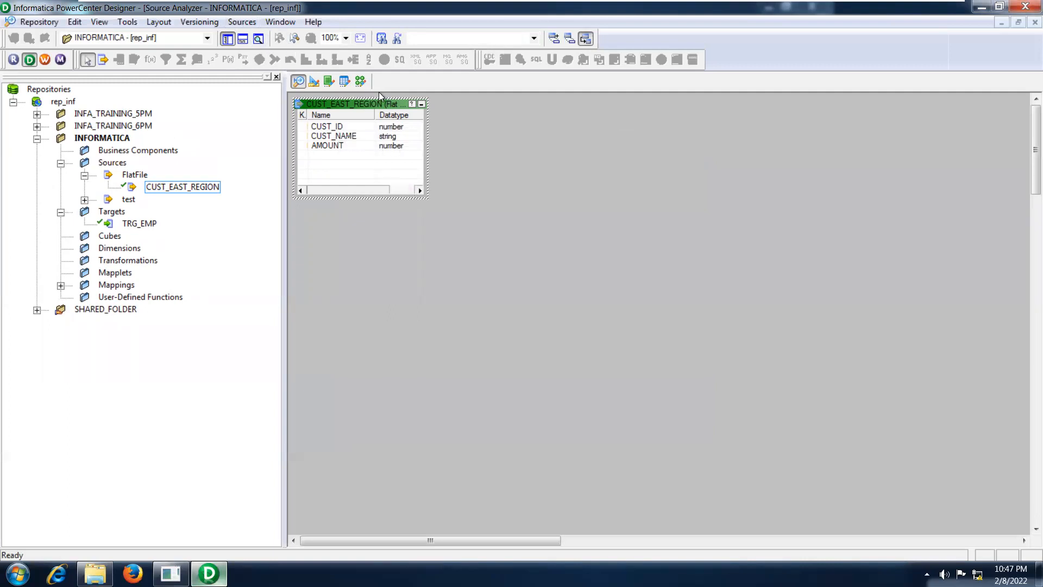
Create a new mapping named m_delimited_flatfiles in the Mapping Designer
left_click(361, 82)
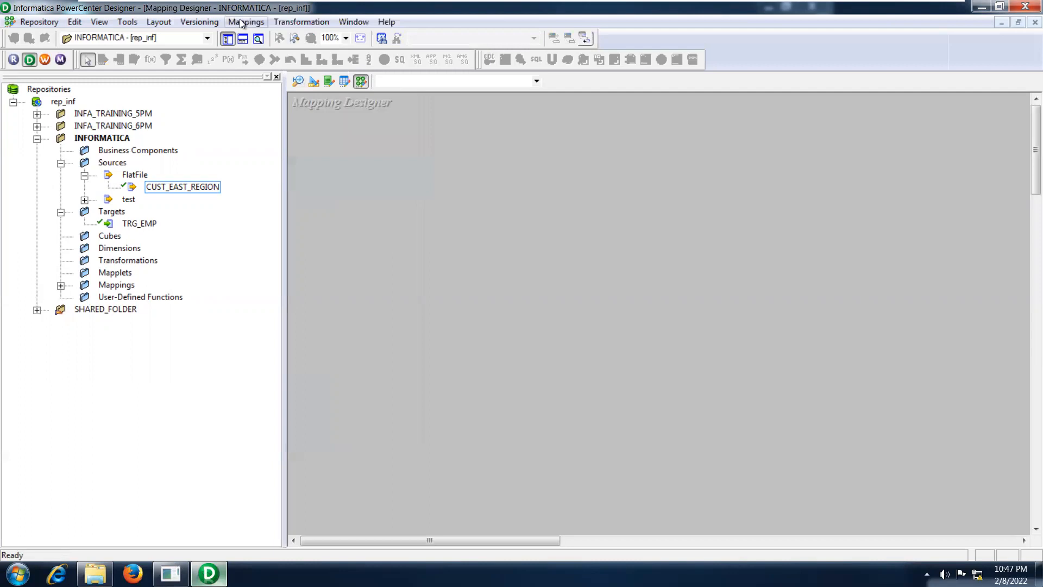
left_click(246, 22)
left_click(249, 39)
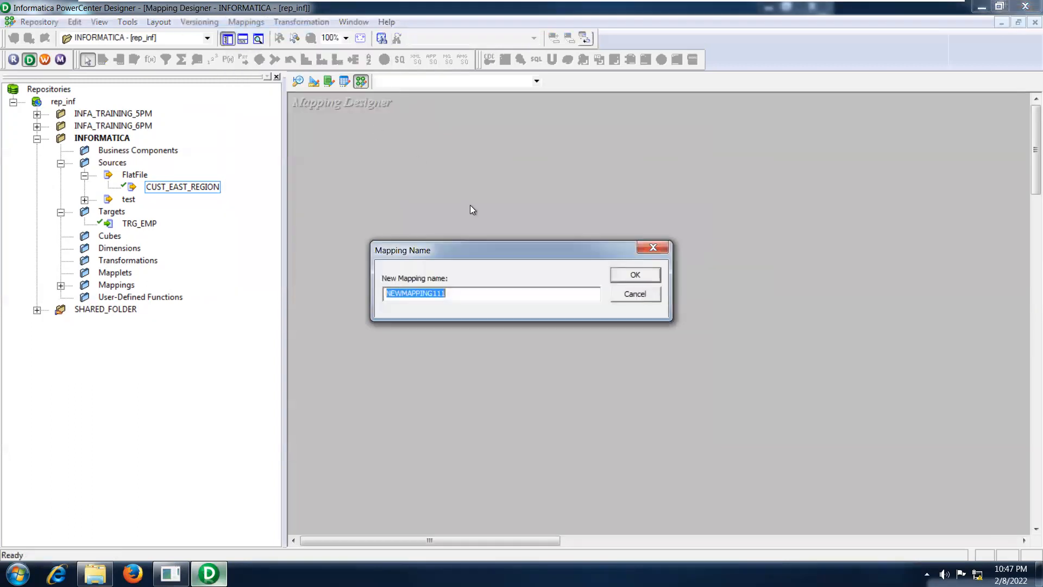
type("m_delimi")
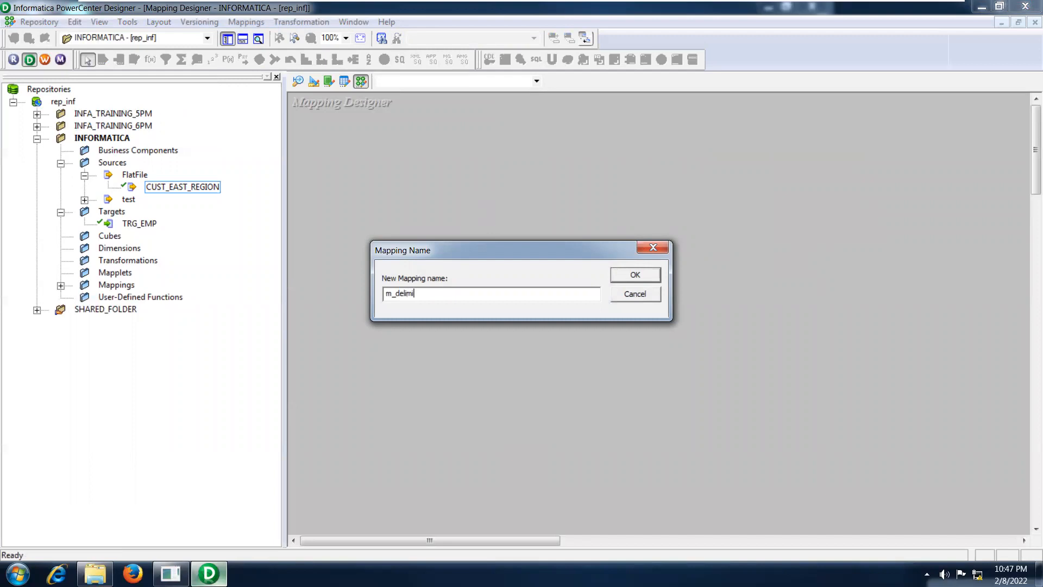
type("ted_flatfiles")
left_click_drag(482, 291, 330, 298)
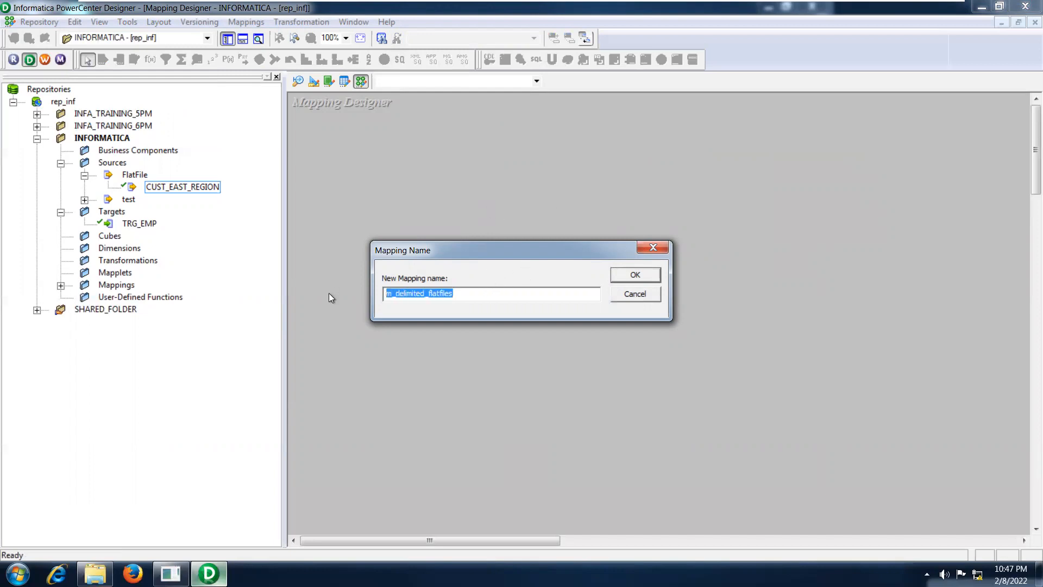
left_click(488, 298)
double_click(407, 293)
left_click(651, 275)
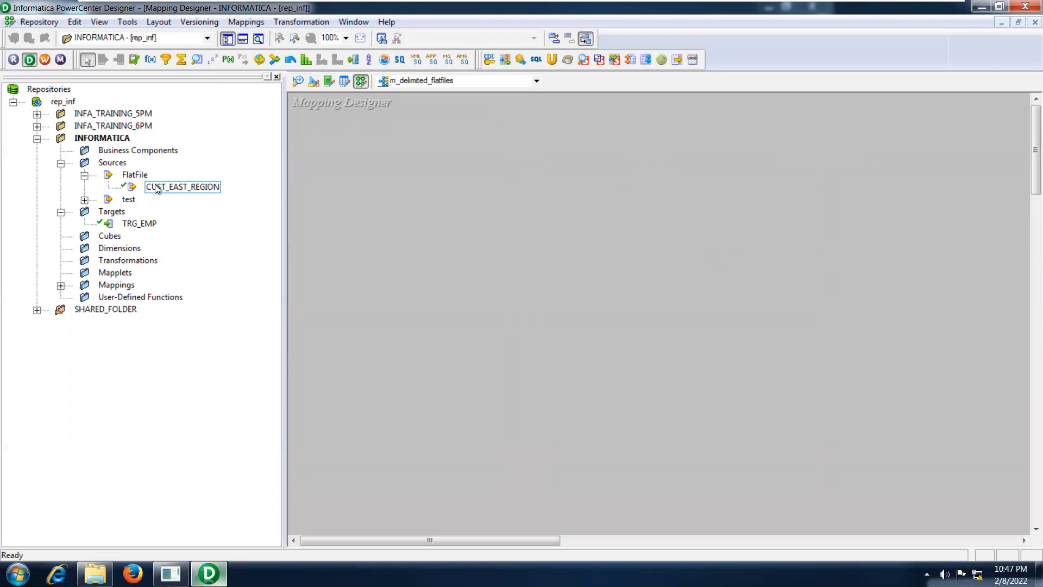
Add the CUST_EAST_REGION flat file source to the m_delimited_flatfiles mapping, and switch to the Target Designer
left_click_drag(158, 184, 363, 170)
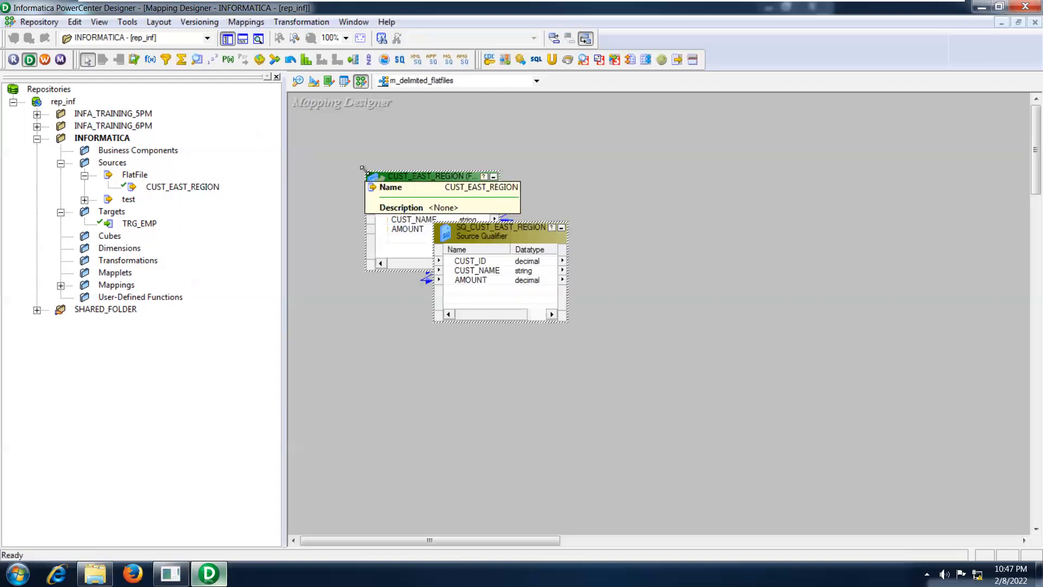
left_click(173, 188)
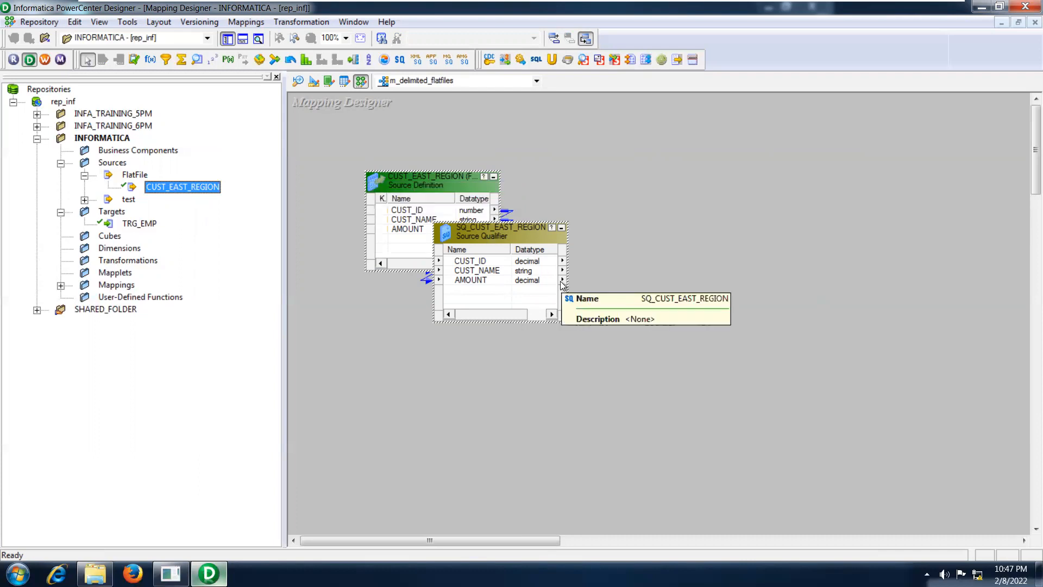
left_click(621, 254)
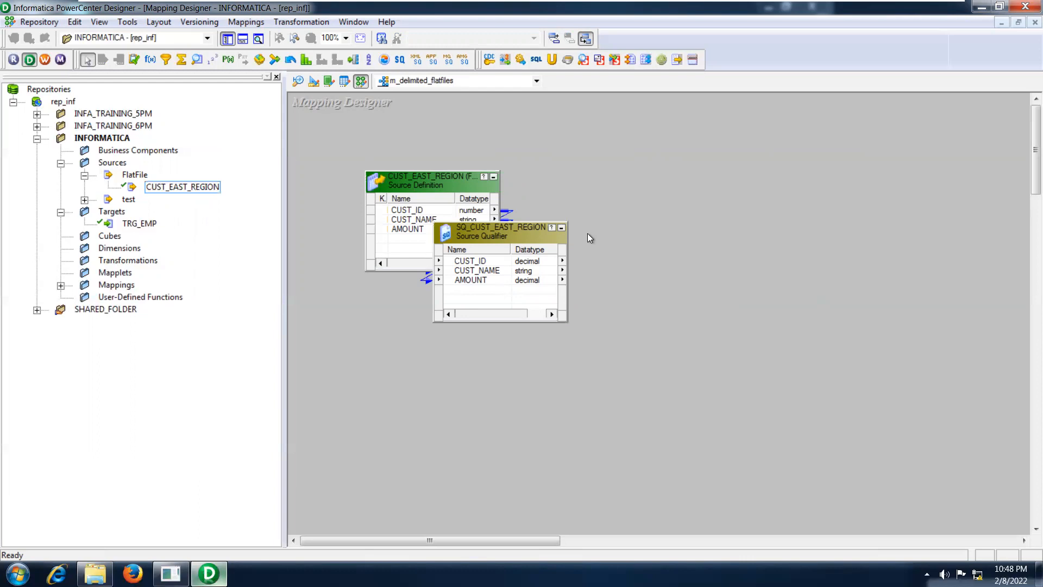
left_click(314, 81)
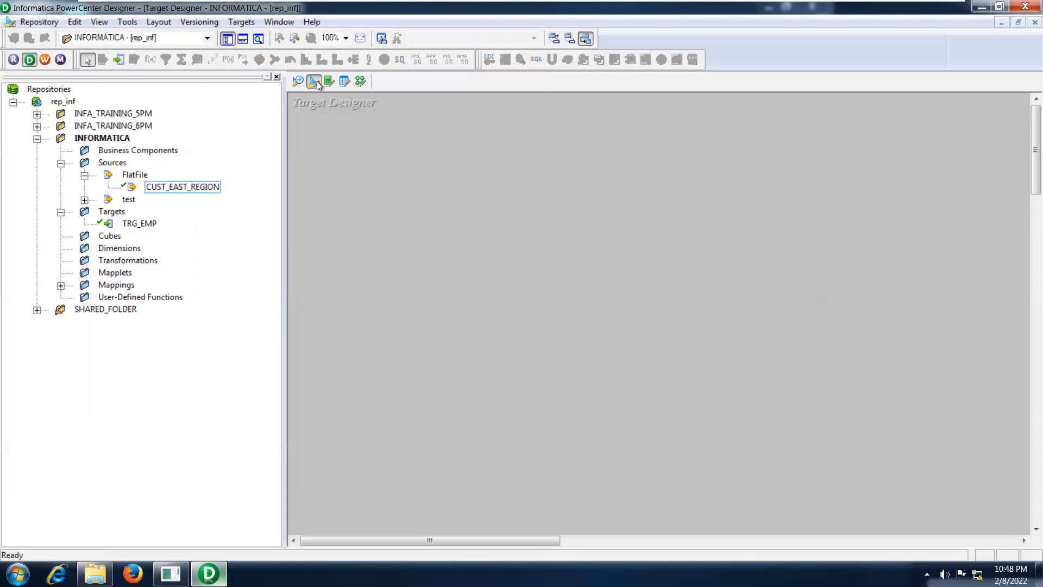
left_click(244, 23)
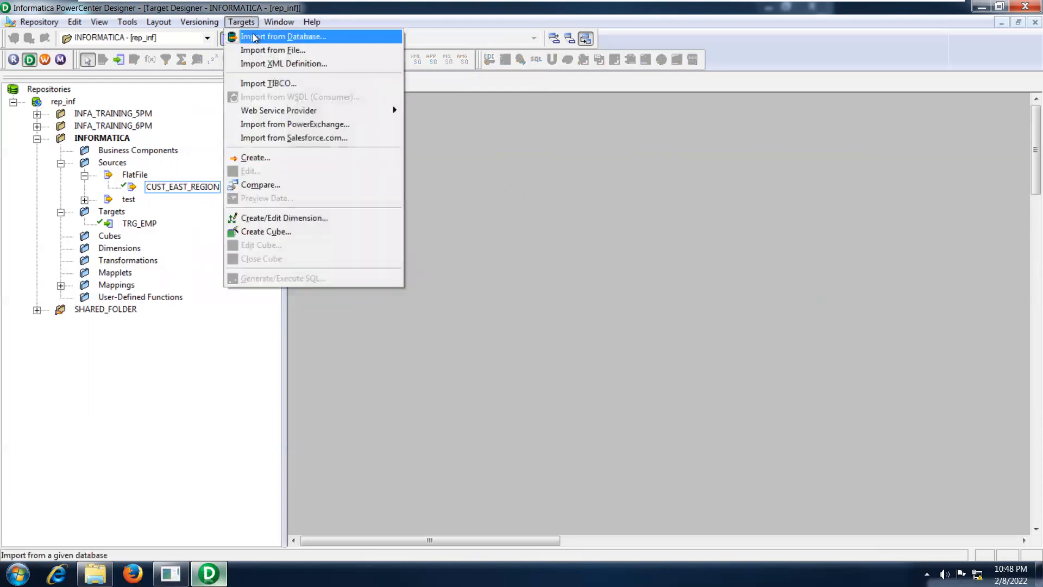
left_click(260, 50)
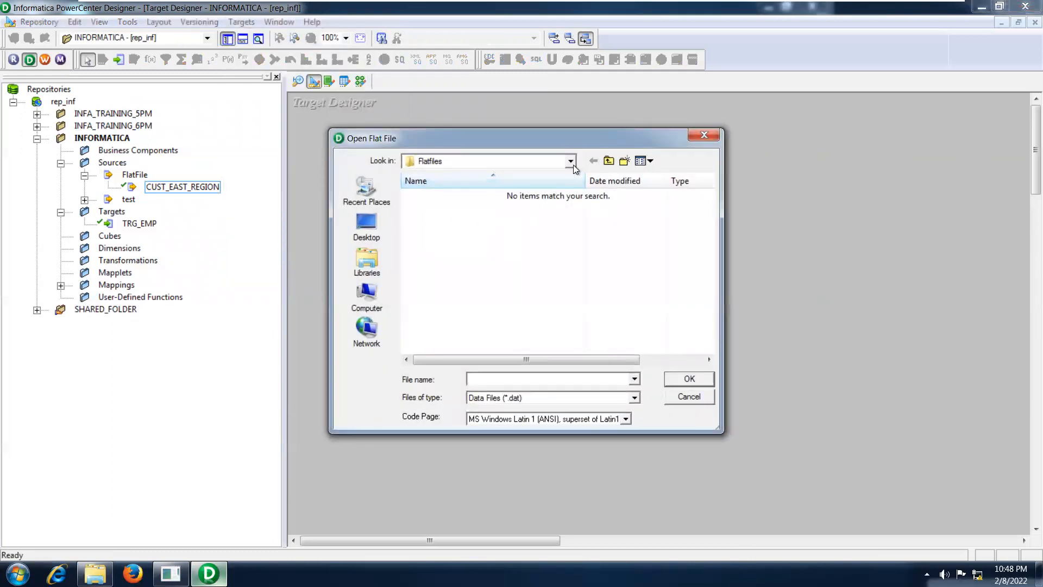
left_click(635, 397)
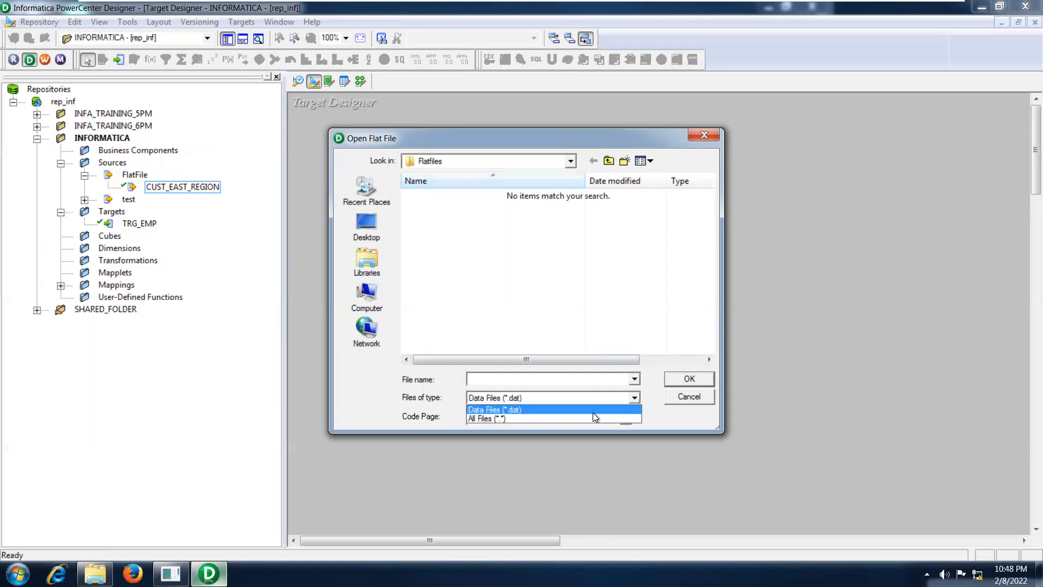
left_click(589, 416)
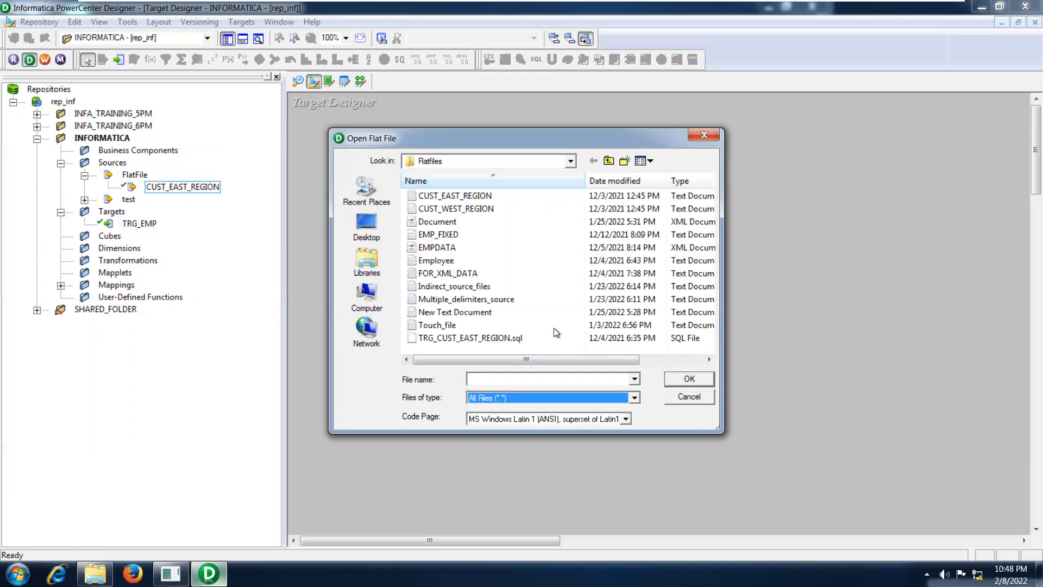
left_click(465, 195)
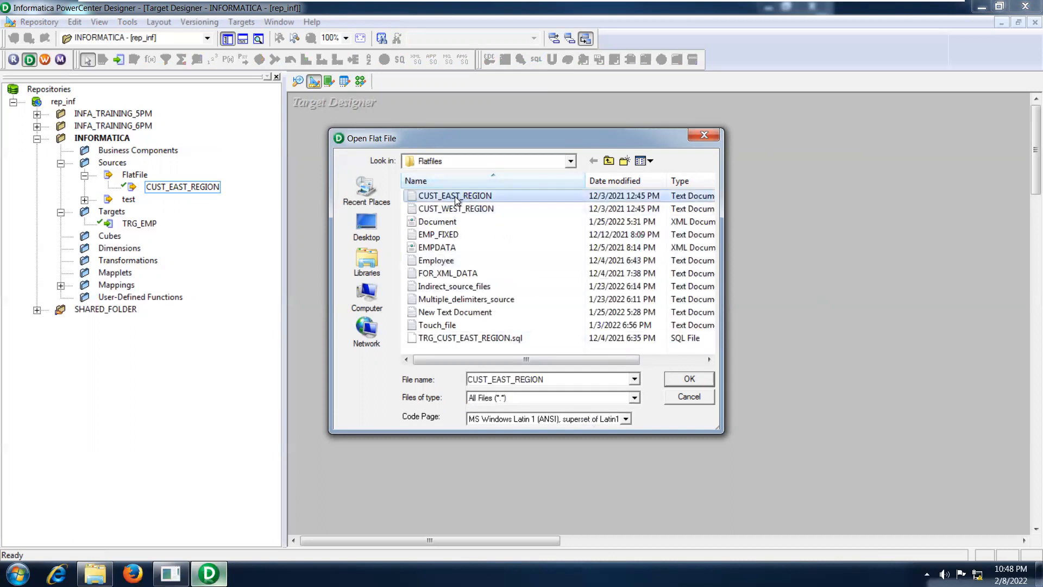
left_click(689, 379)
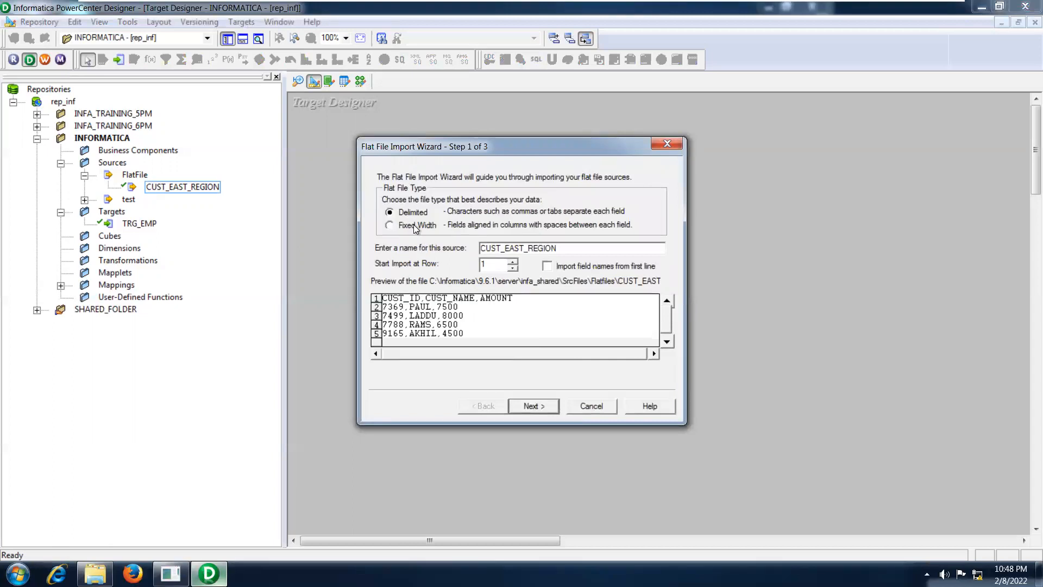
left_click(610, 407)
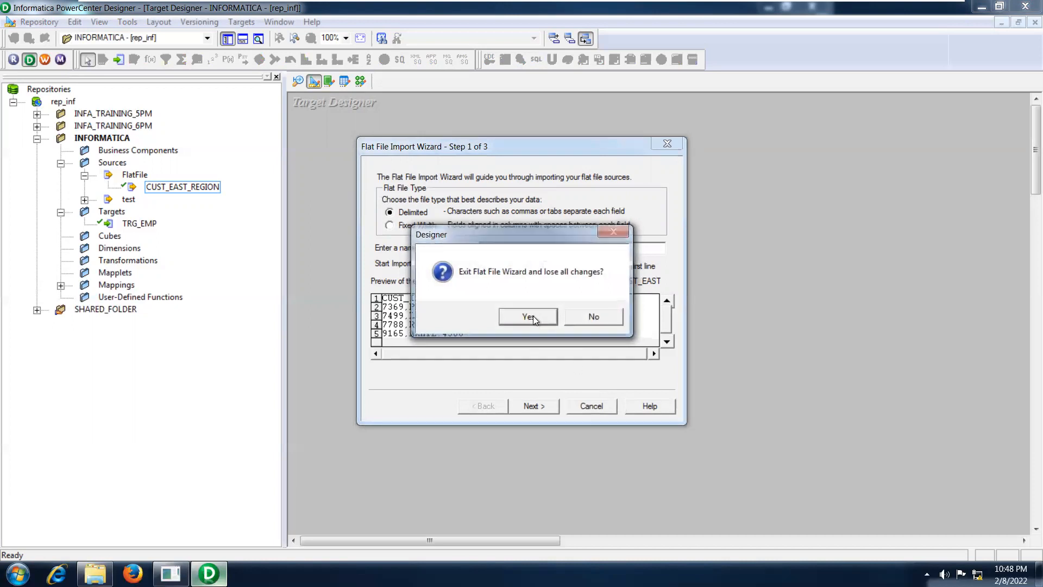
left_click(533, 317)
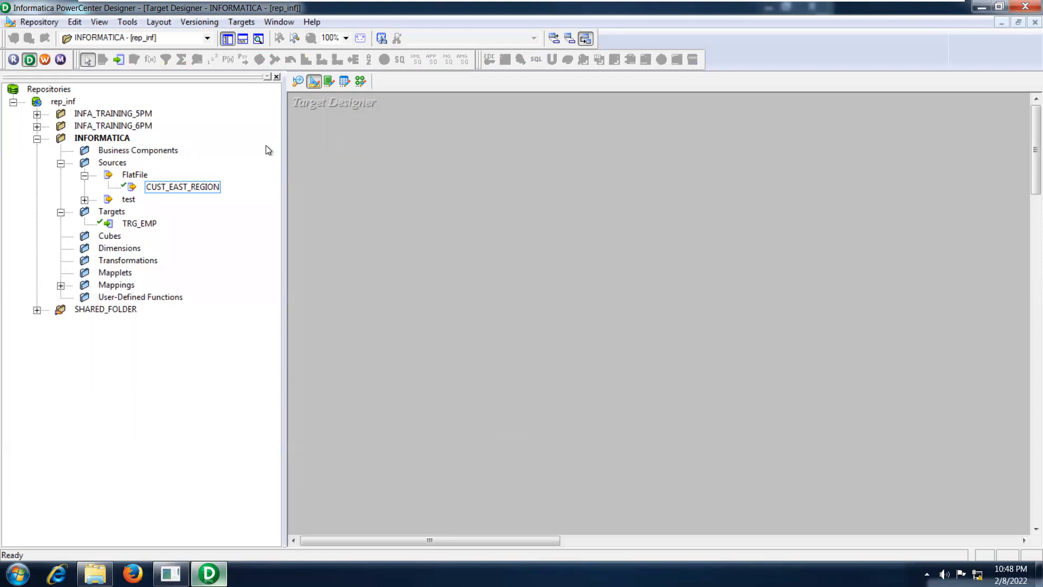
Create and save a flat file target from the CUST_EAST_REGION source definition, and place it in the m_delimited_flatfiles mapping
left_click_drag(194, 184, 388, 195)
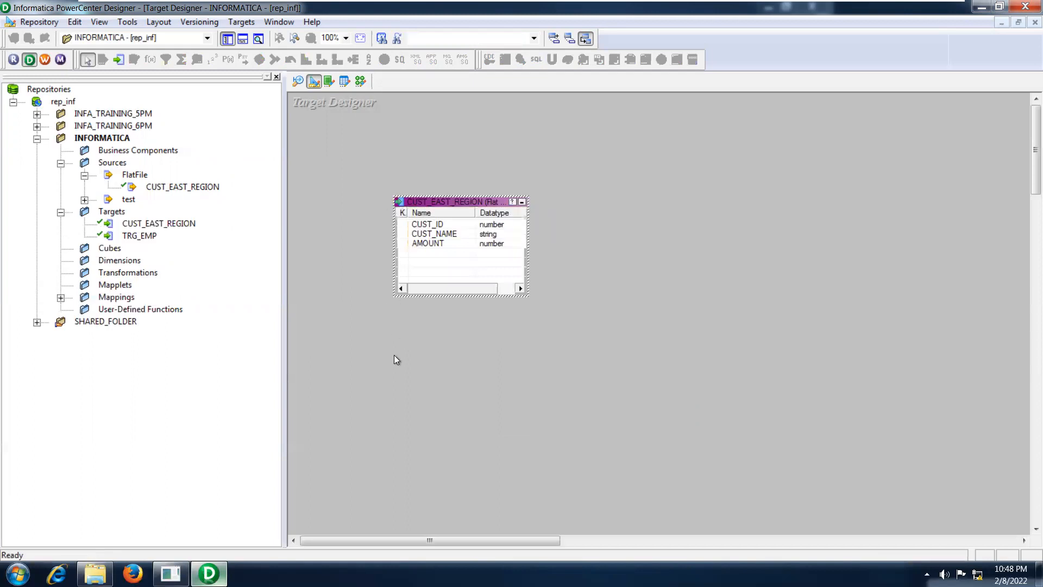
key("ctrl+s")
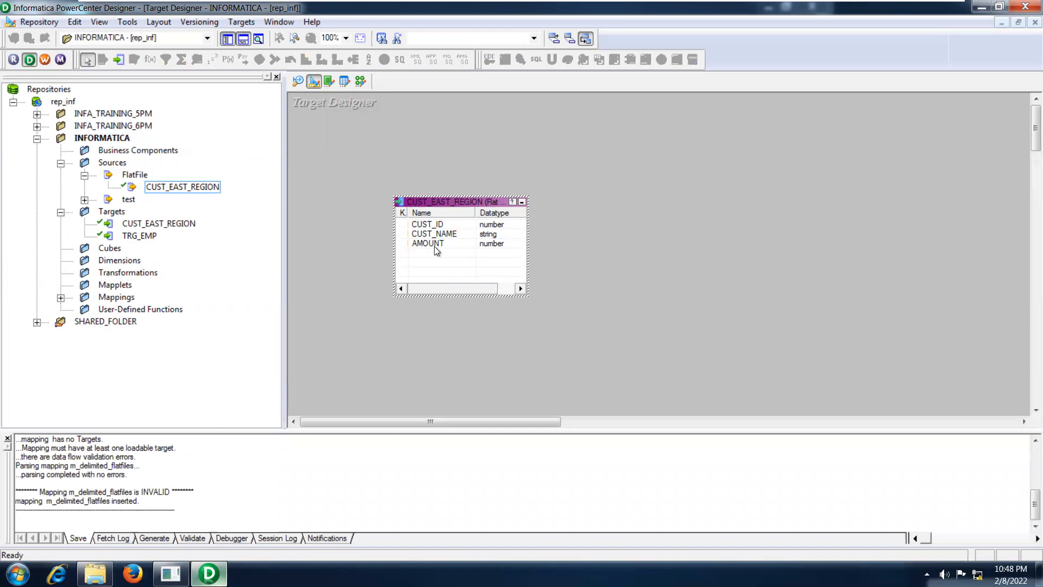
left_click(360, 81)
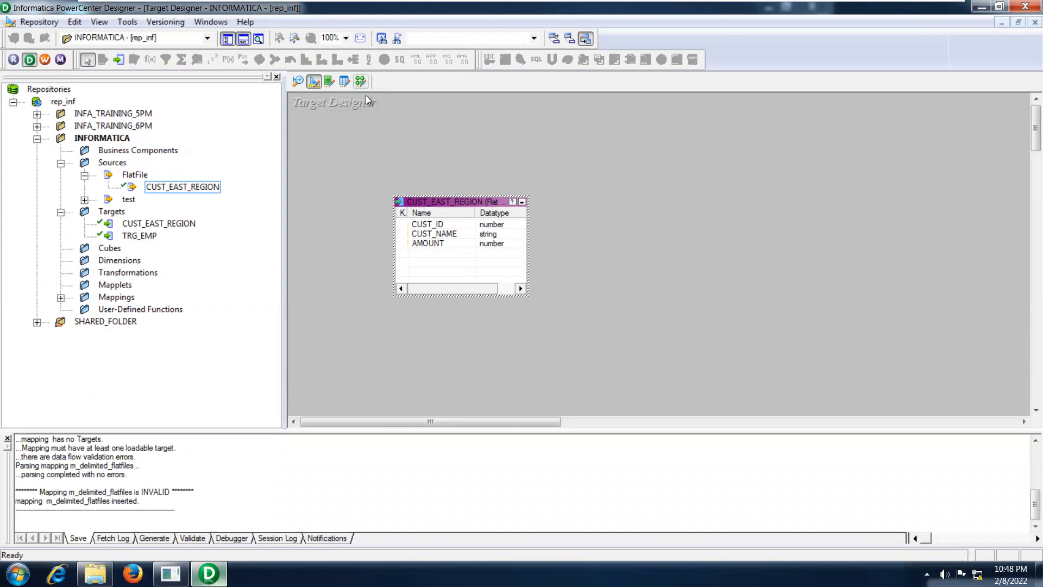
left_click_drag(161, 228, 796, 187)
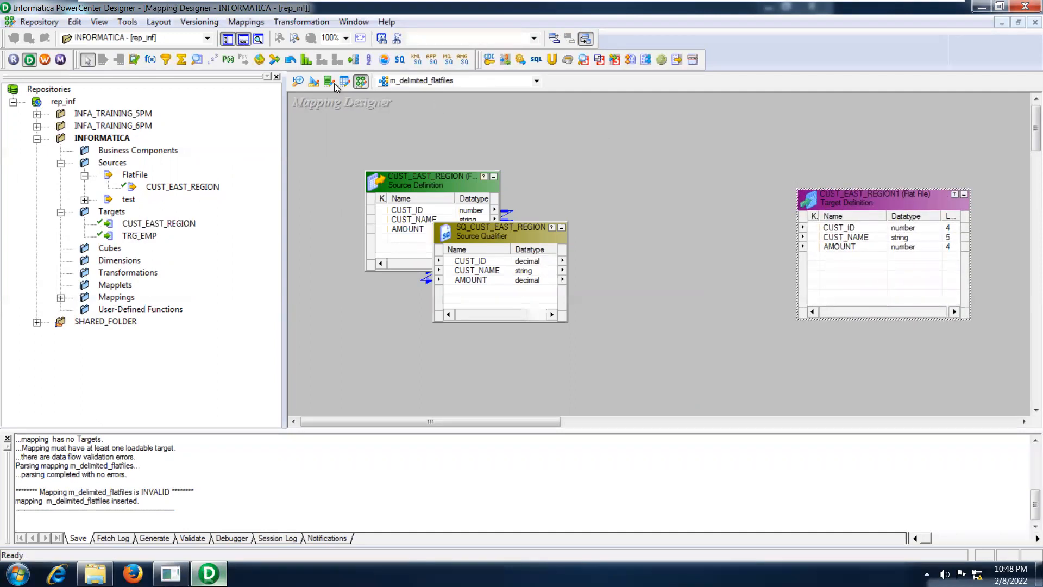
Examine the table settings of the CUST_EAST_REGION target in the Target Designer, including its flat file type, and close them
left_click(314, 81)
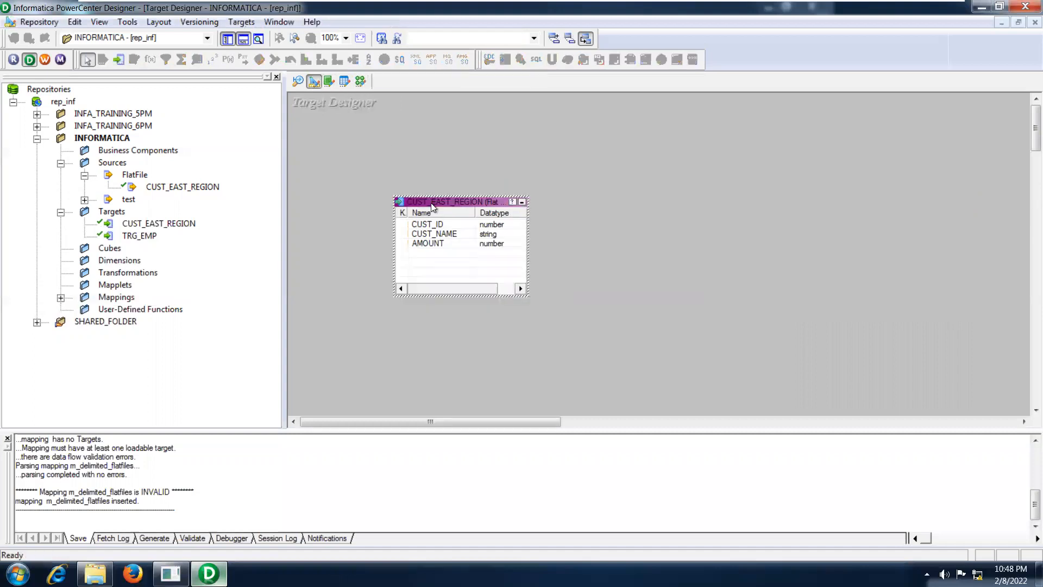
double_click(432, 204)
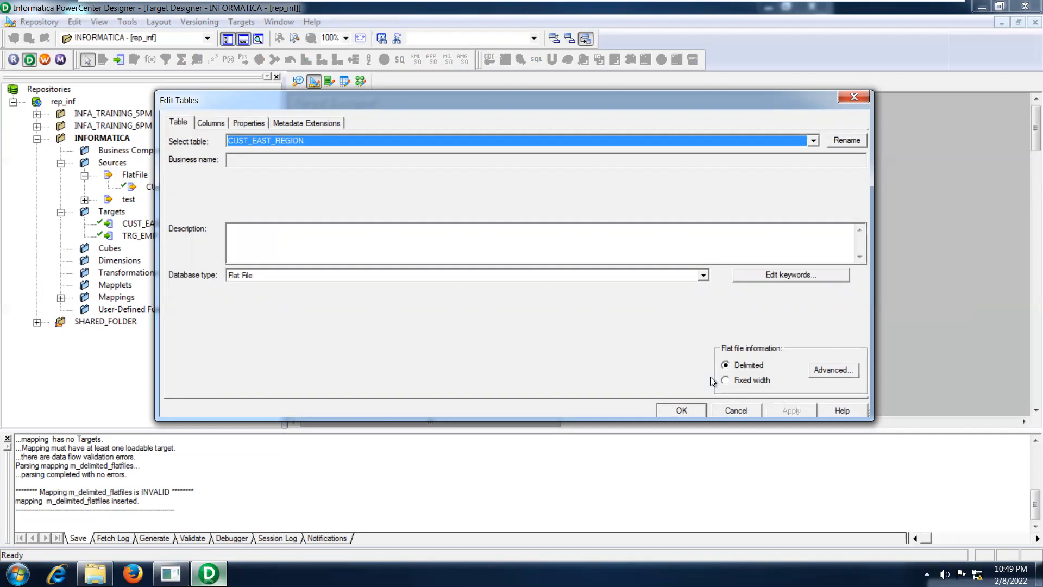
left_click(682, 410)
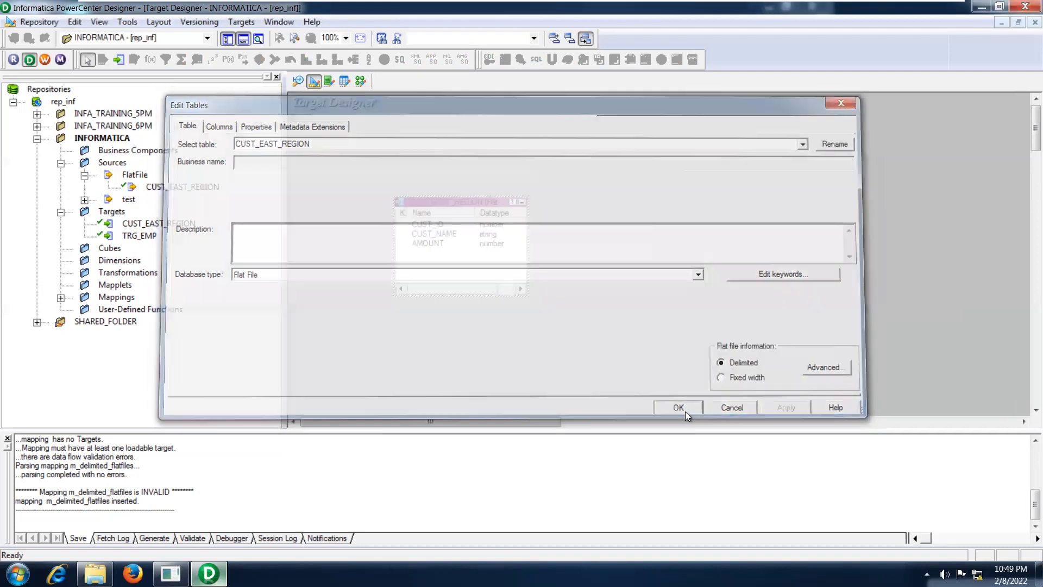
Return to the mapping with the output and navigator panes hidden, and spread the source qualifier and target definition apart
left_click(8, 438)
left_click(361, 80)
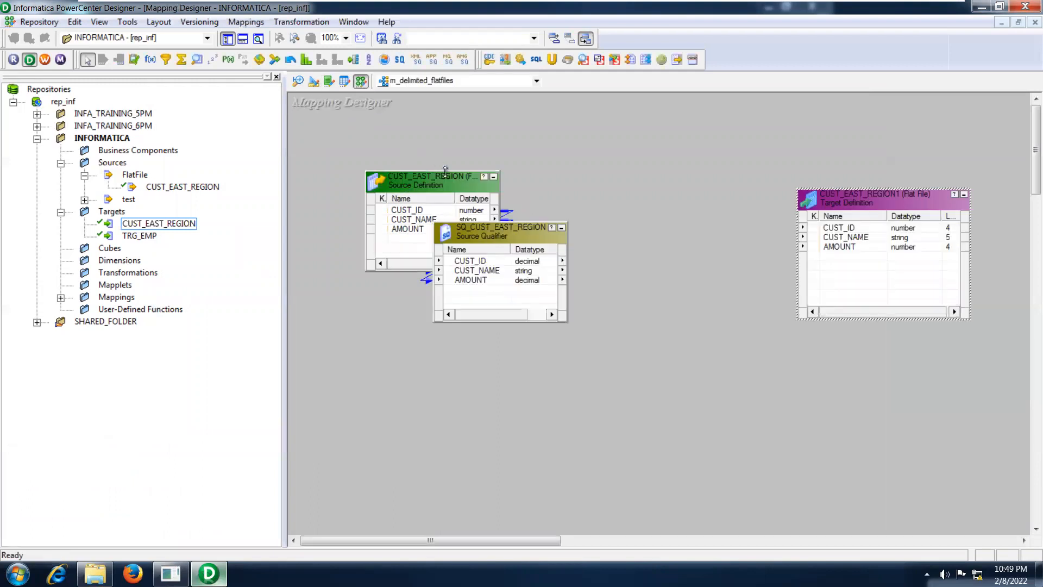
left_click(227, 39)
left_click_drag(554, 205, 608, 234)
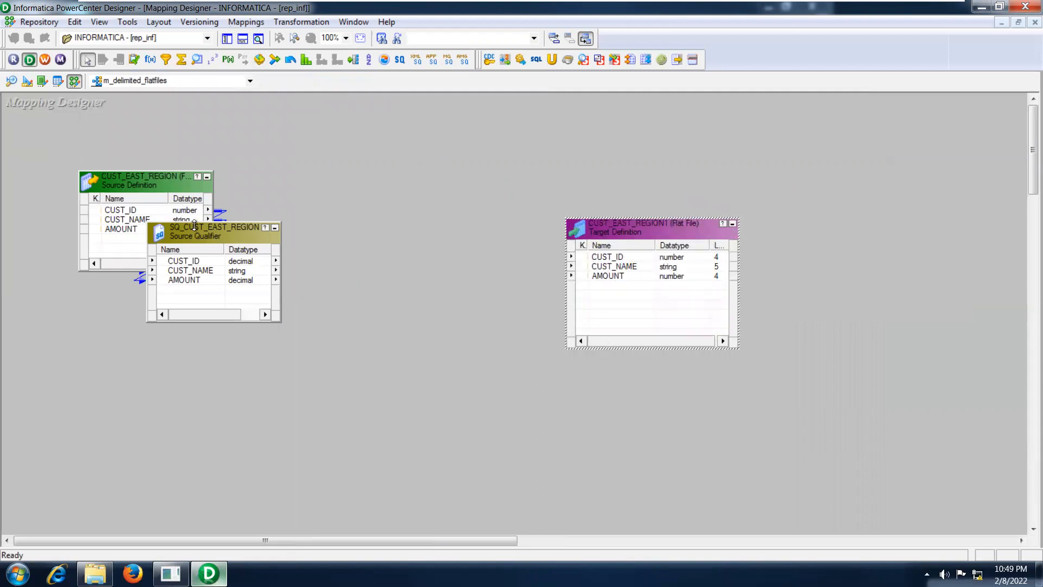
left_click_drag(194, 229, 331, 215)
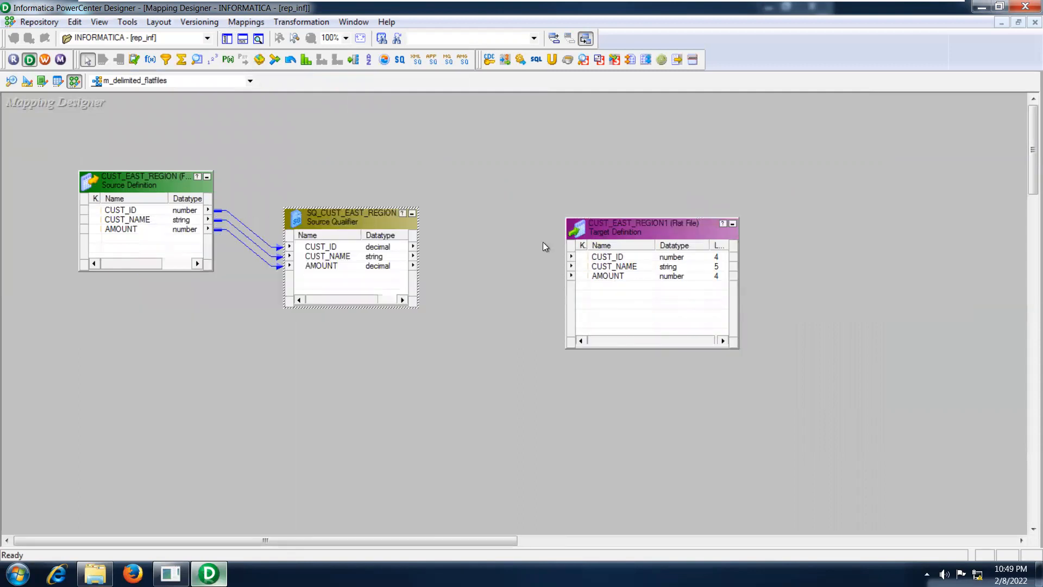
left_click_drag(611, 228, 607, 202)
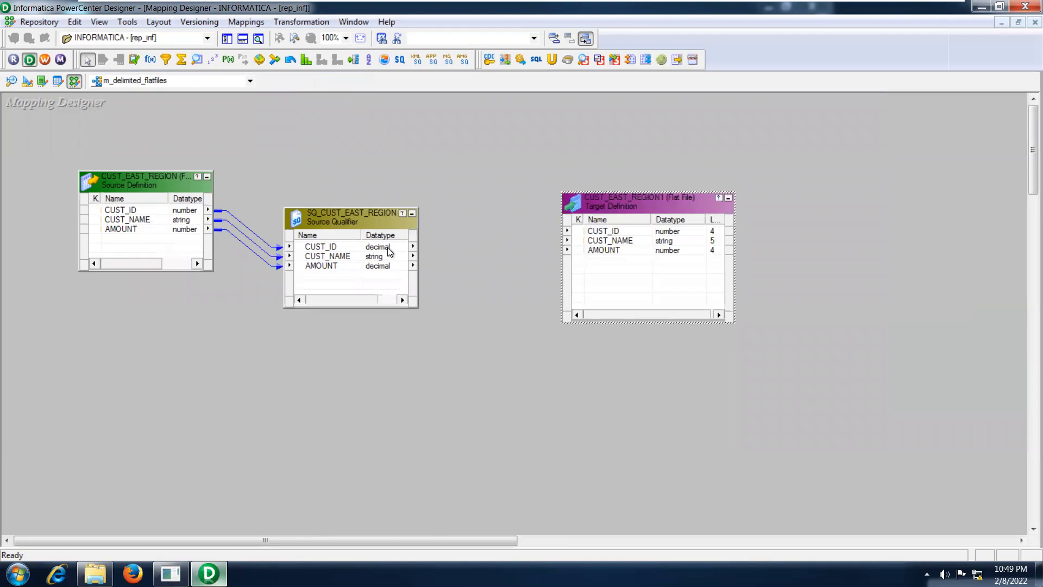
Link CUST_ID, CUST_NAME and AMOUNT from the source qualifier to the matching target ports, and save the mapping
left_click(344, 247)
key("shift+Down")
key("shift+Down")
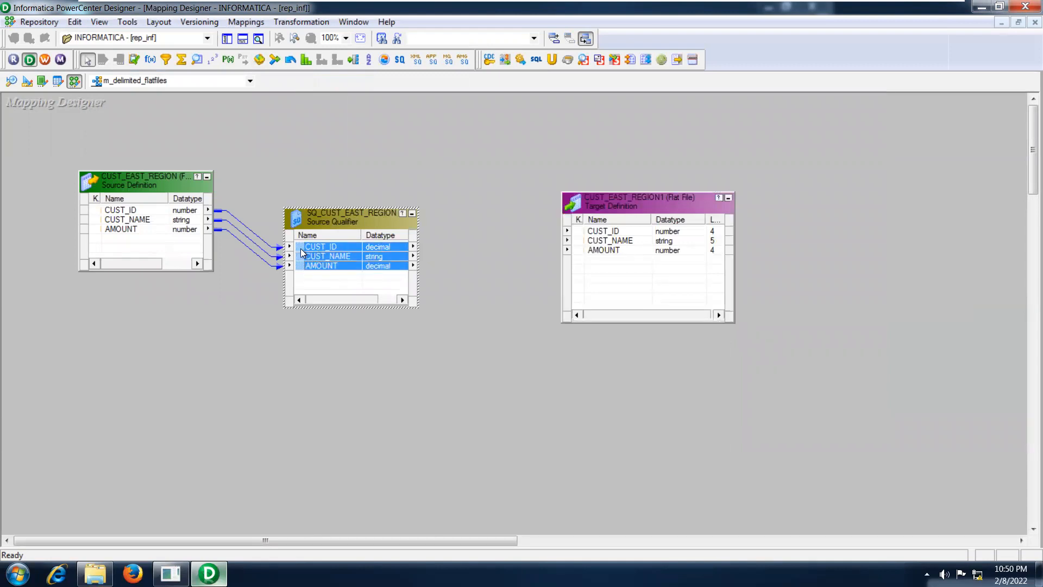
left_click_drag(302, 248, 603, 235)
key("ctrl+s")
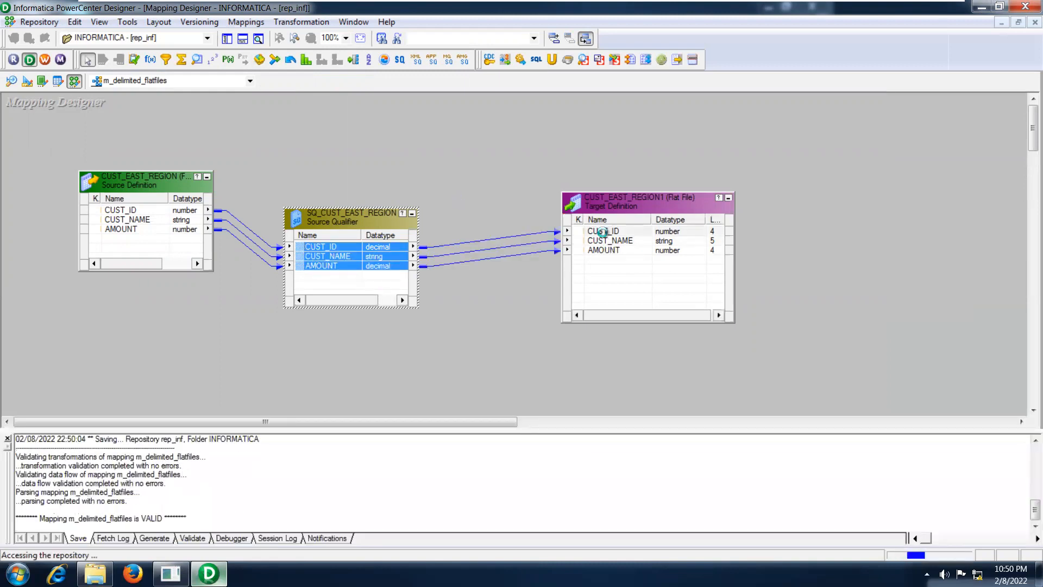
Arrange all objects in the mapping automatically, and hide the output pane
right_click(448, 169)
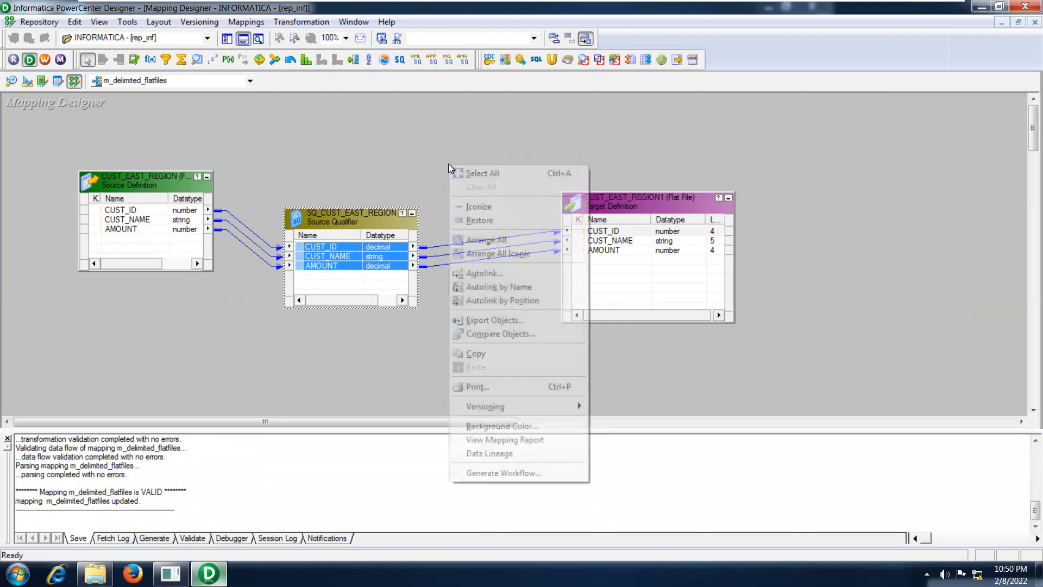
left_click(474, 239)
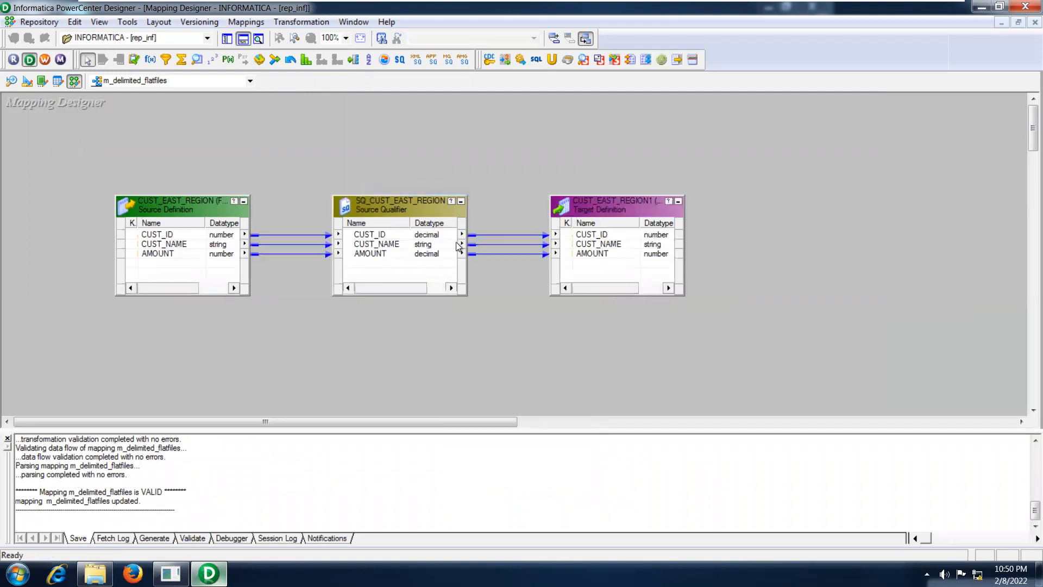
left_click(8, 438)
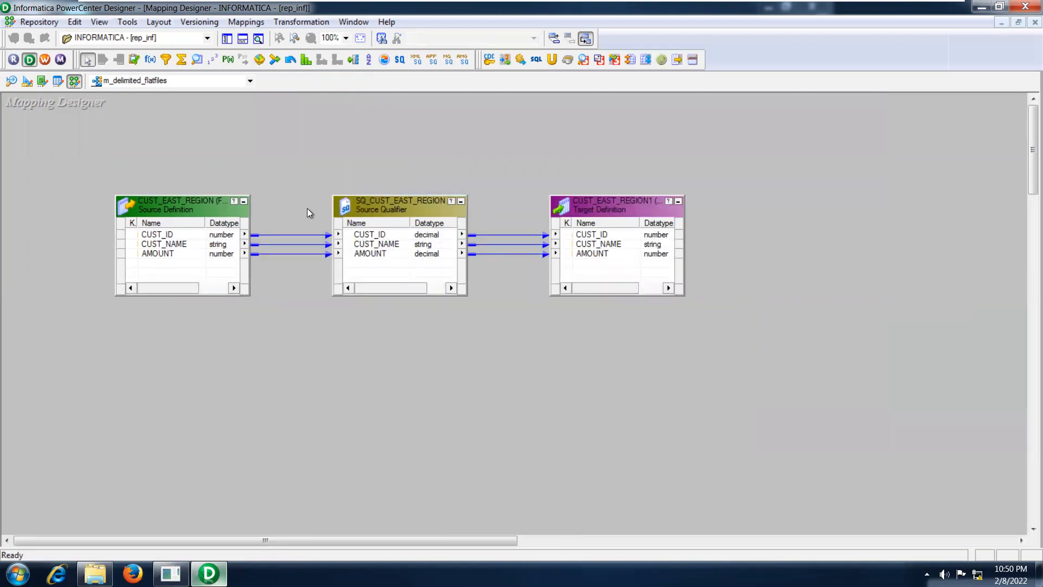
Show the repository navigator again and open the PowerCenter Workflow Manager
left_click(227, 38)
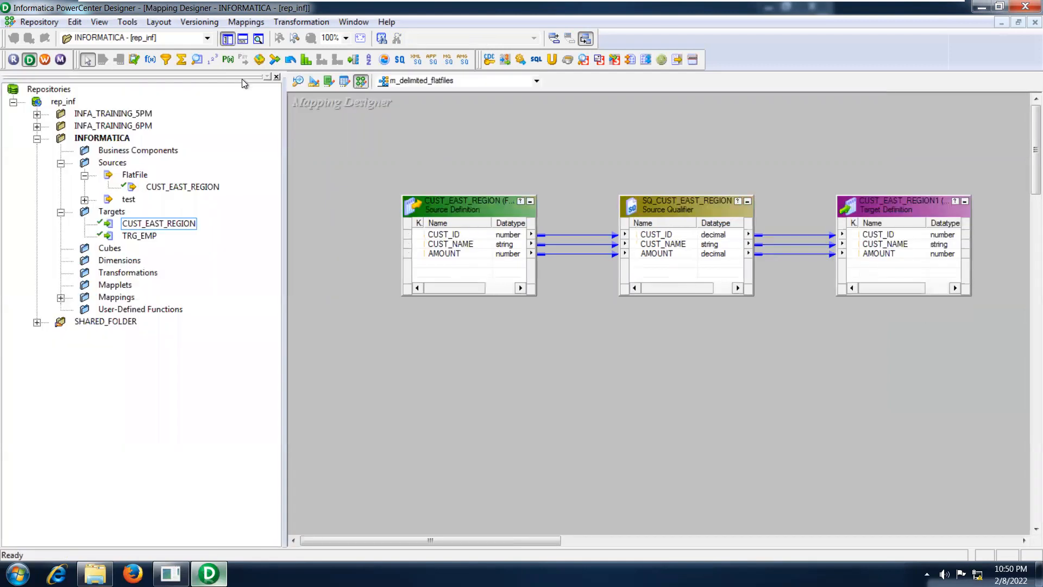
left_click(44, 59)
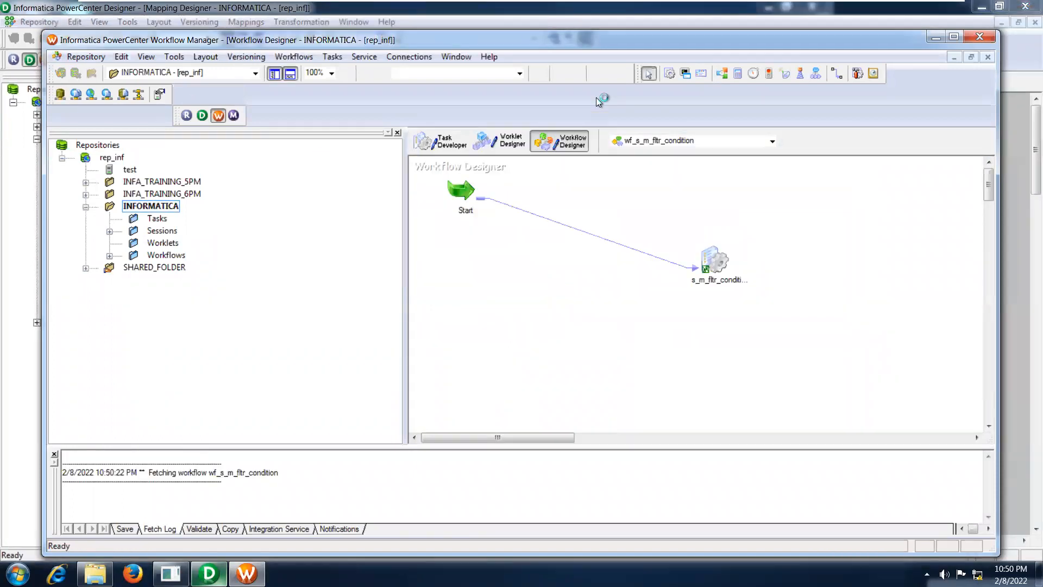
Maximize the Workflow Manager, switch to the Task Developer and clear all objects from its workspace
left_click(952, 38)
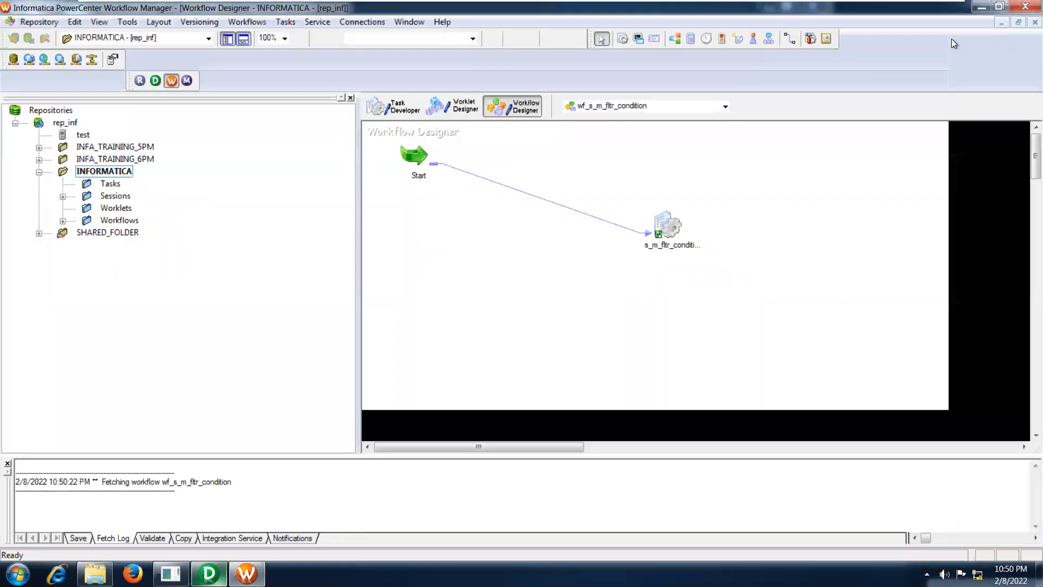
left_click(391, 107)
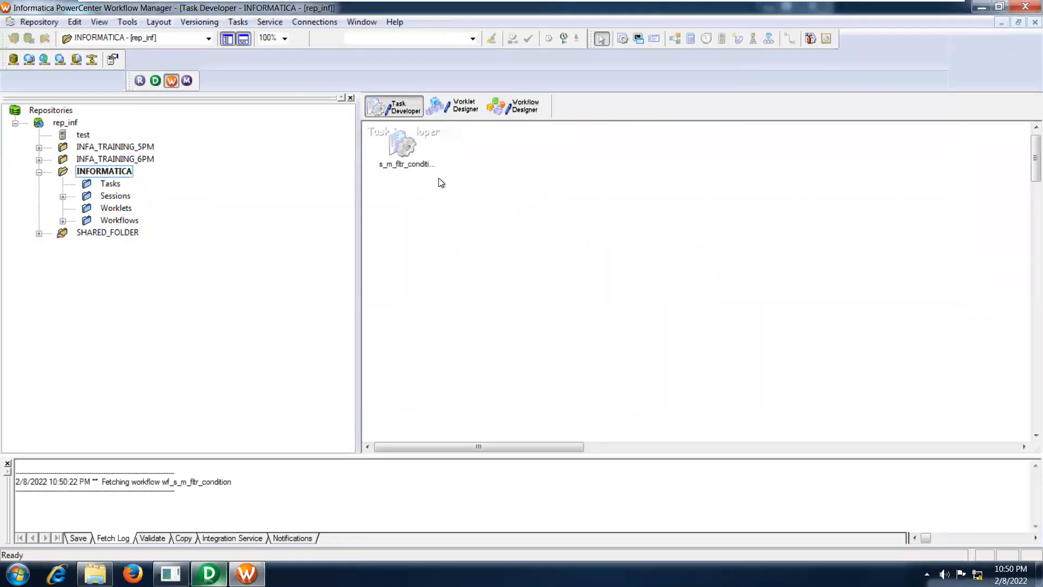
right_click(452, 211)
left_click(485, 233)
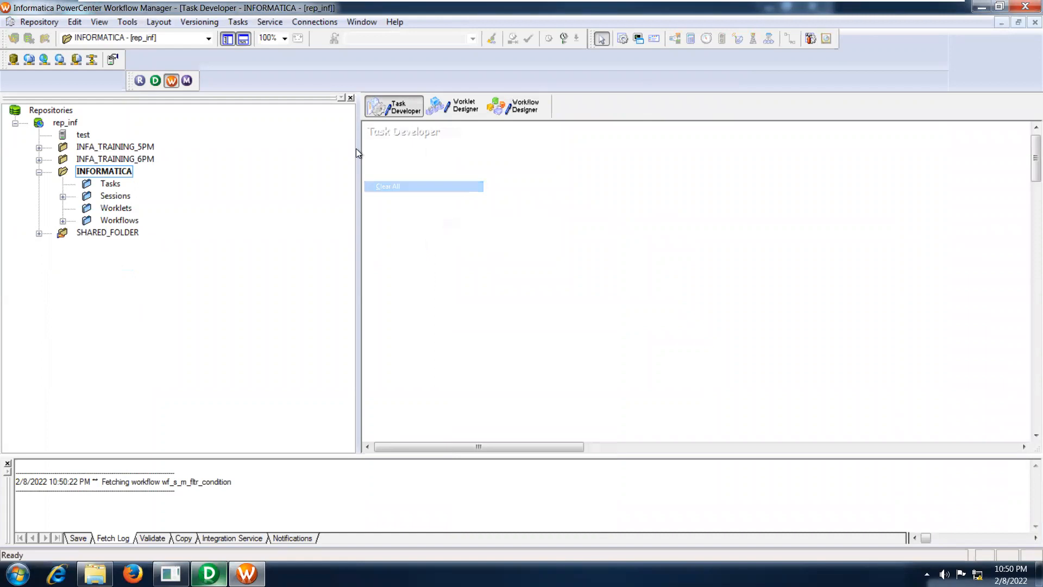
Create a session task named s_m_delimited_flatfiles and associate it with the m_delimited_flatfiles mapping
left_click(238, 22)
left_click(255, 34)
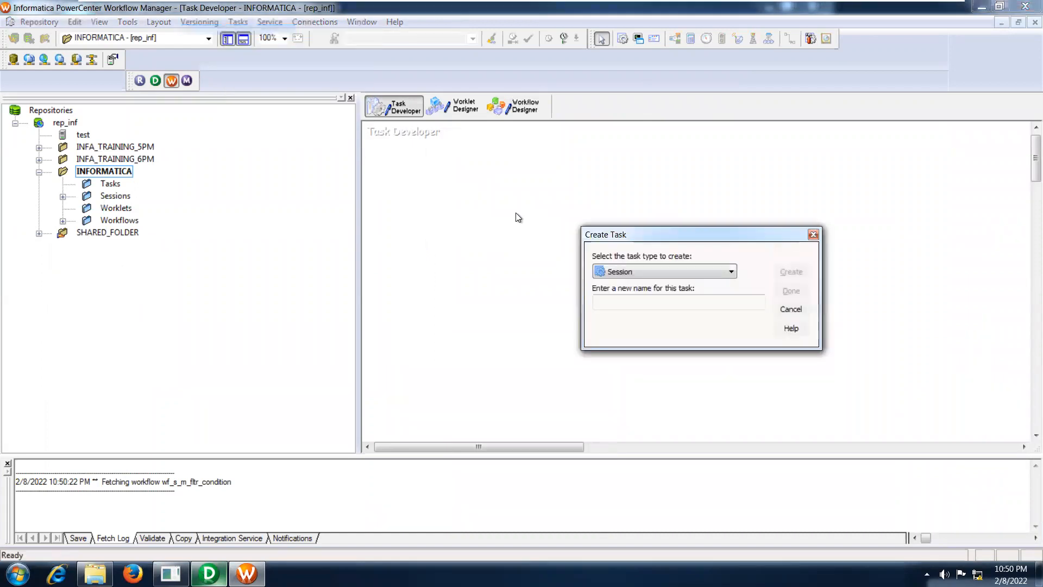
left_click(618, 300)
type("s")
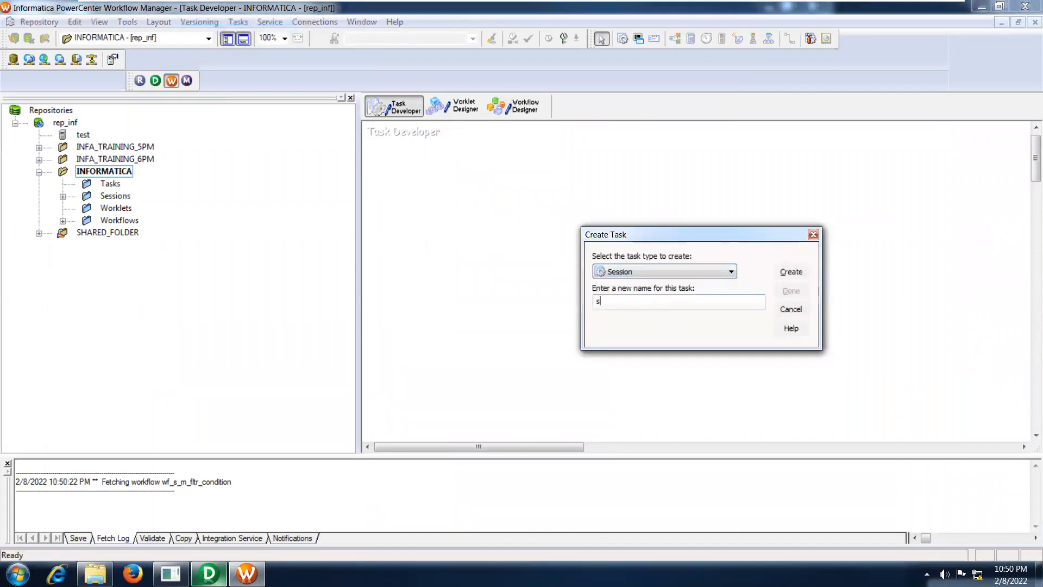
type("_m_delimited_flatfiles")
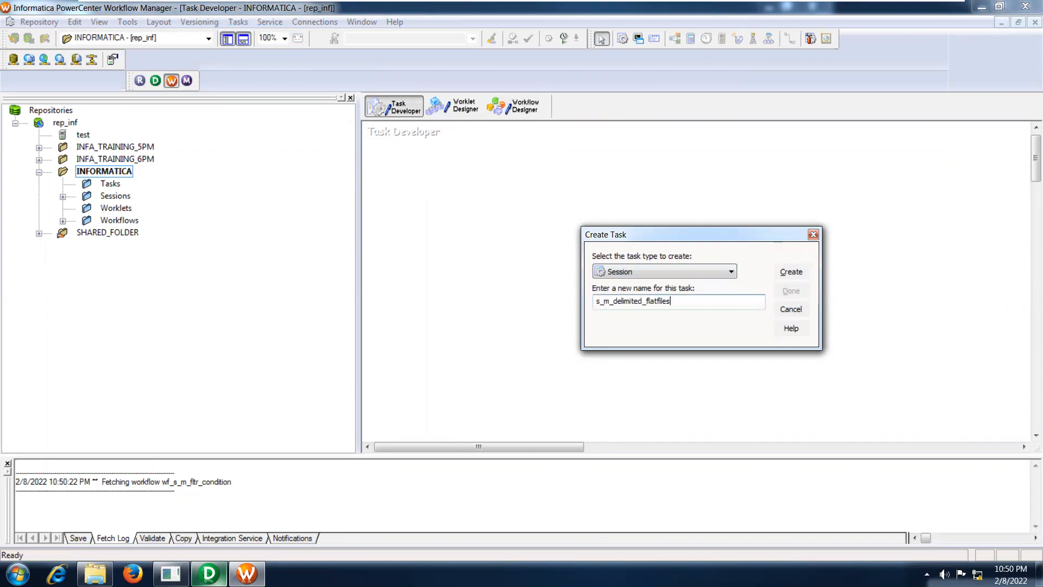
left_click(789, 271)
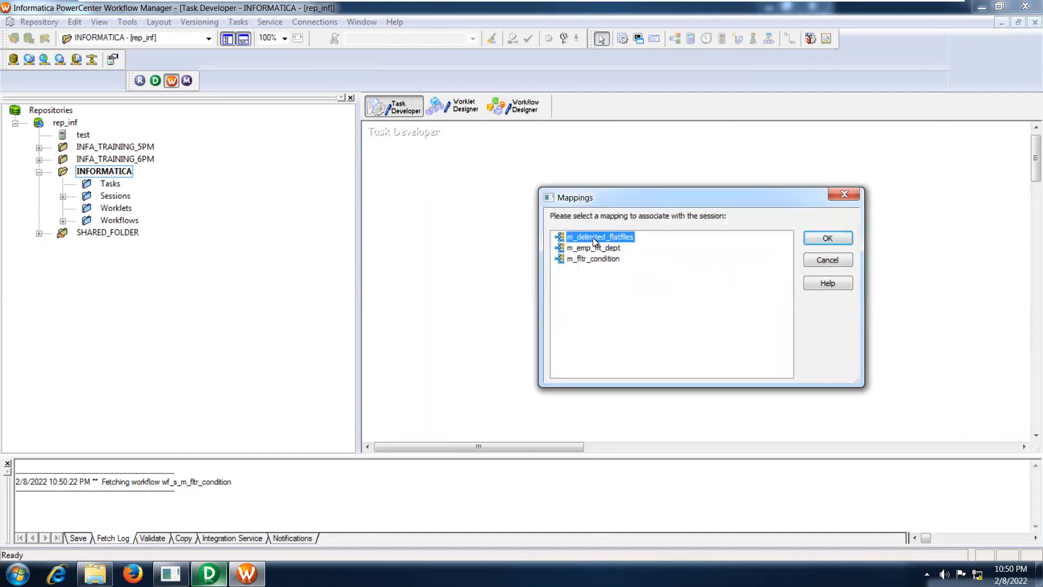
left_click(816, 239)
left_click(792, 290)
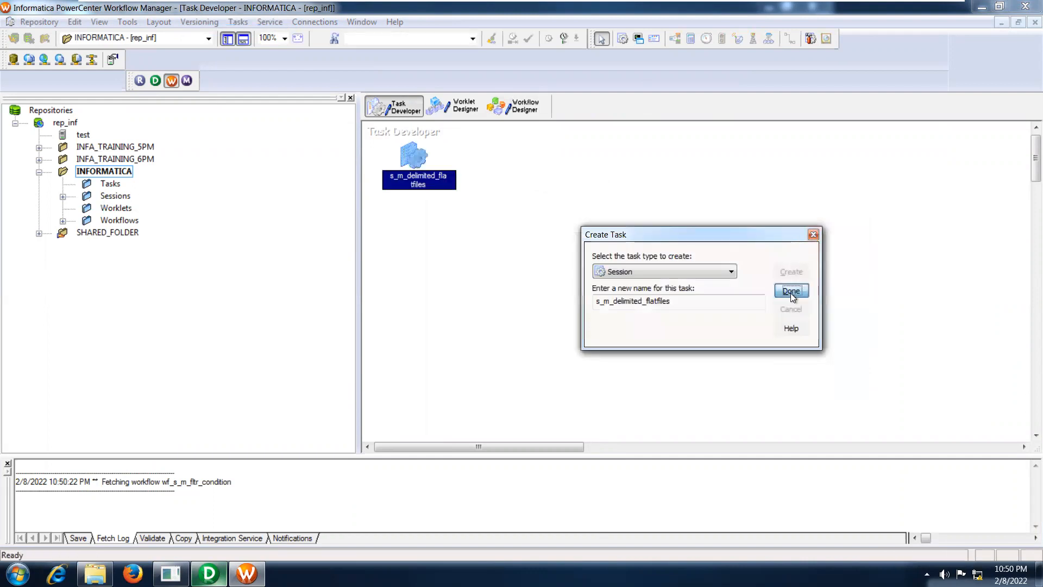
Open the new session for editing in a maximized window and go to the source file directory in SQ_CUST_EAST_REGION's mapping properties
double_click(411, 161)
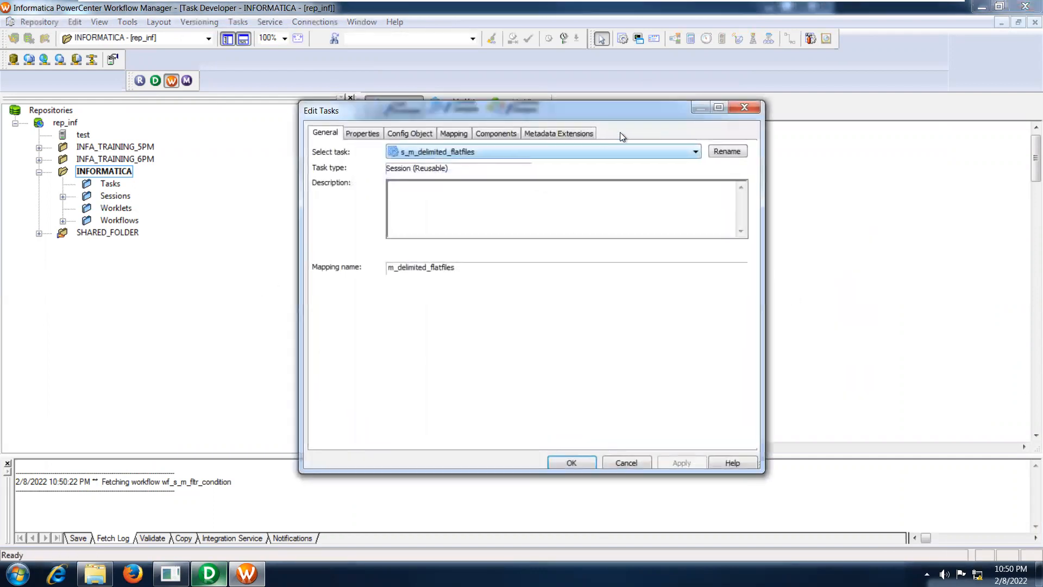
left_click(717, 107)
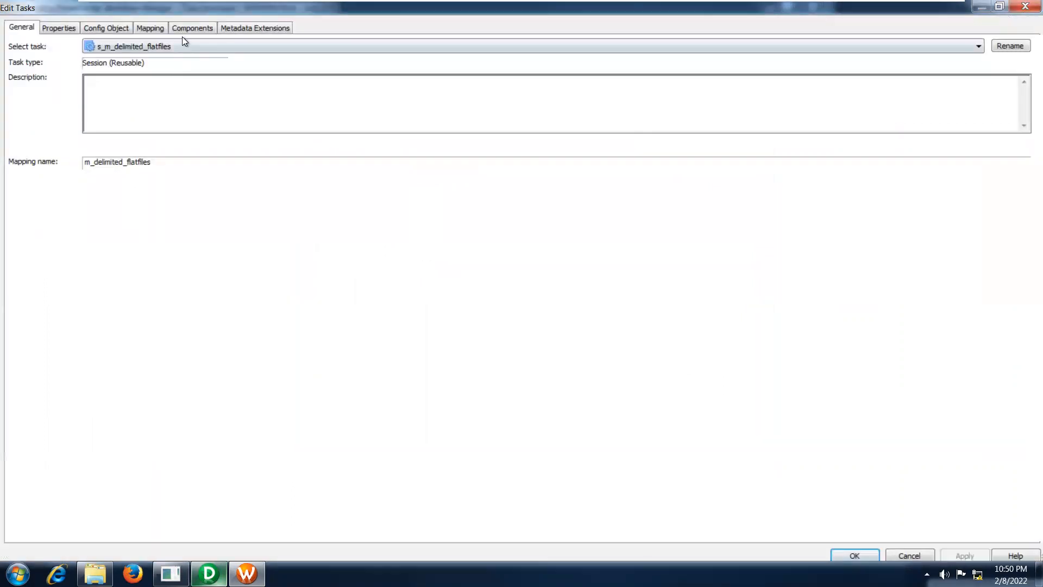
left_click(153, 25)
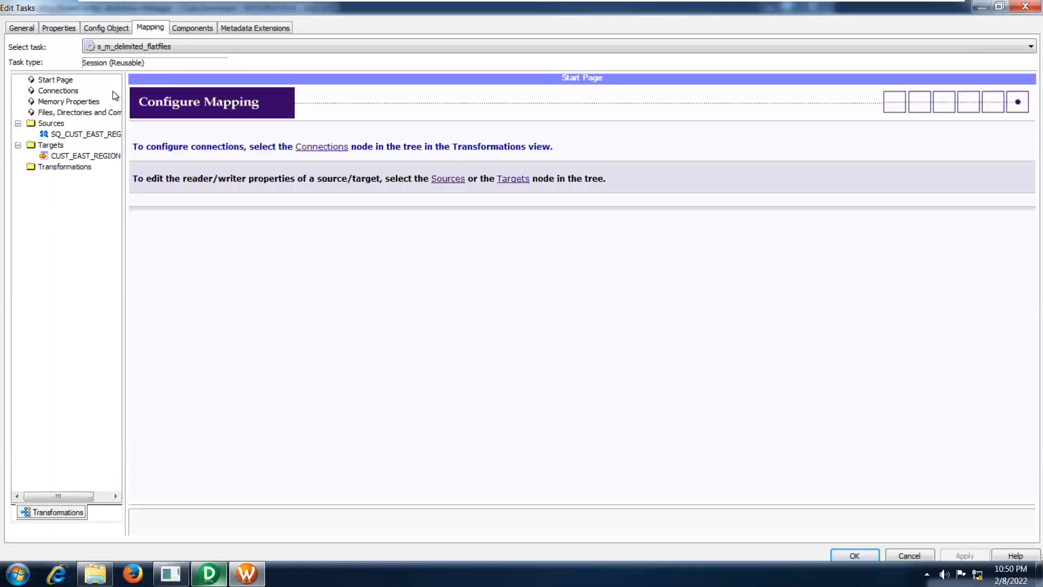
left_click(83, 134)
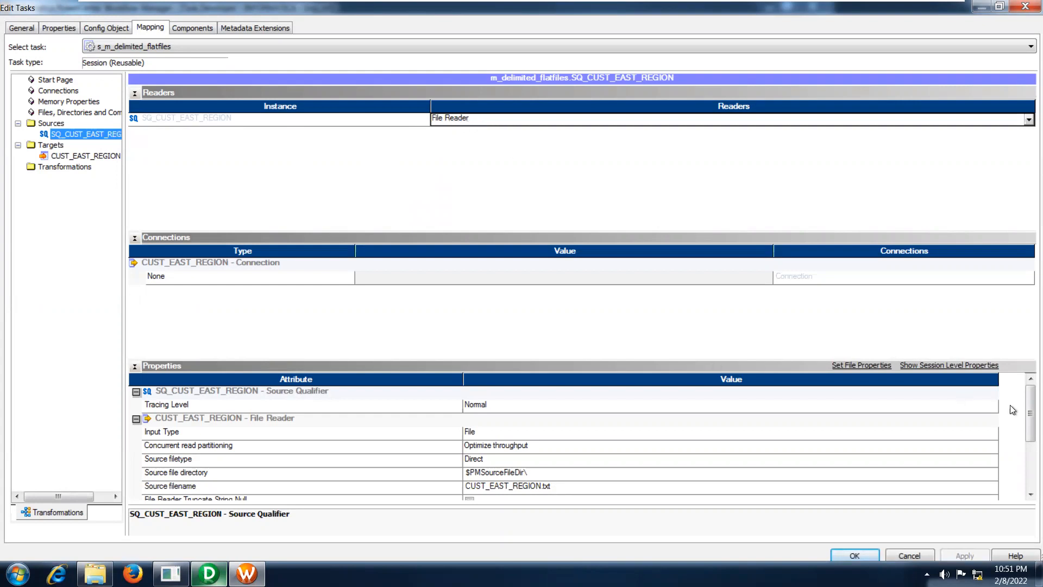
scroll(1011, 406, "down", 2)
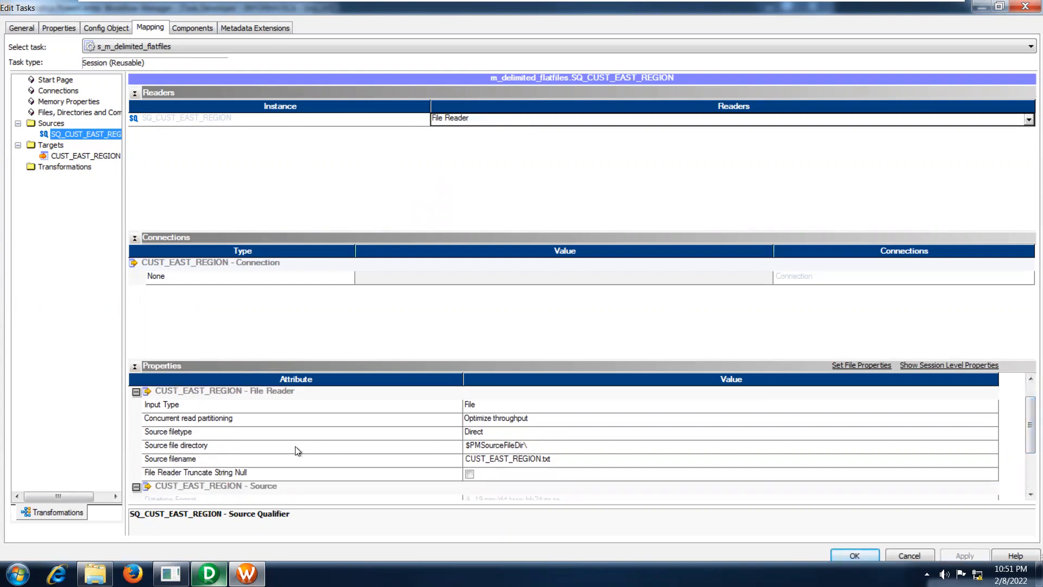
left_click(530, 445)
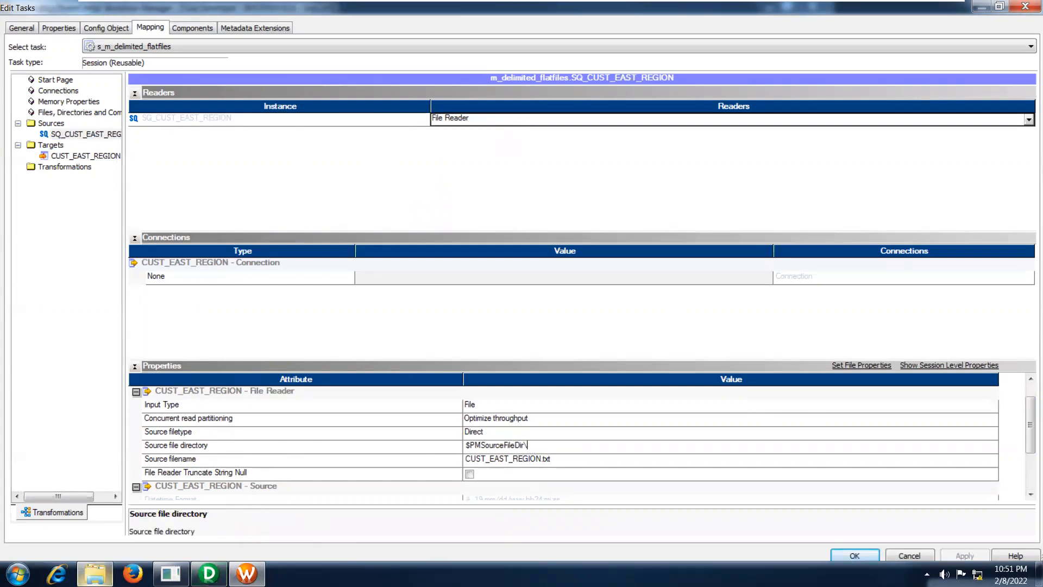
In Windows Explorer, copy the path of the Flatfiles folder inside SrcFiles, and return to the session settings
left_click(95, 574)
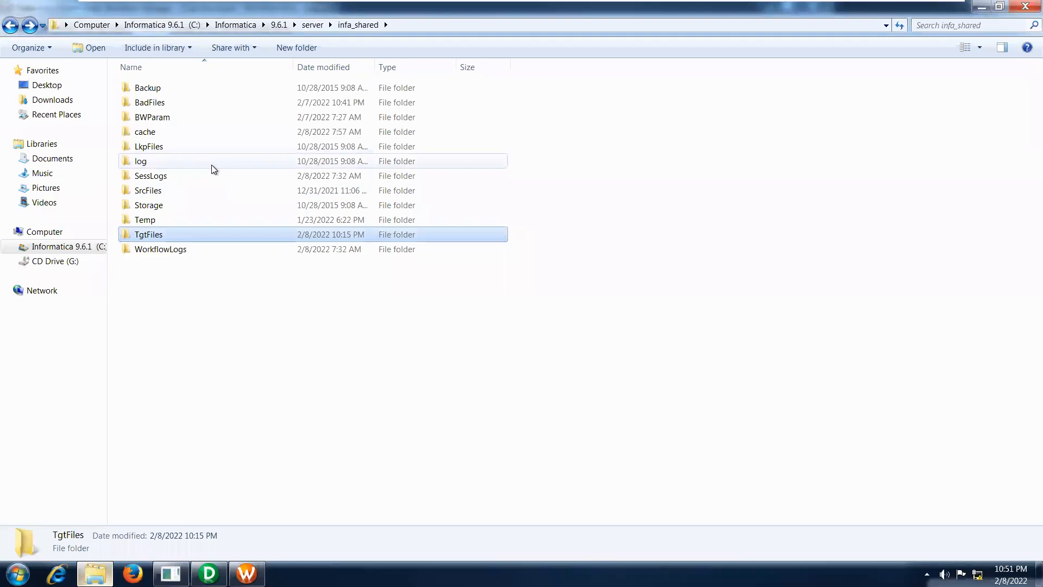
left_click(183, 195)
double_click(183, 196)
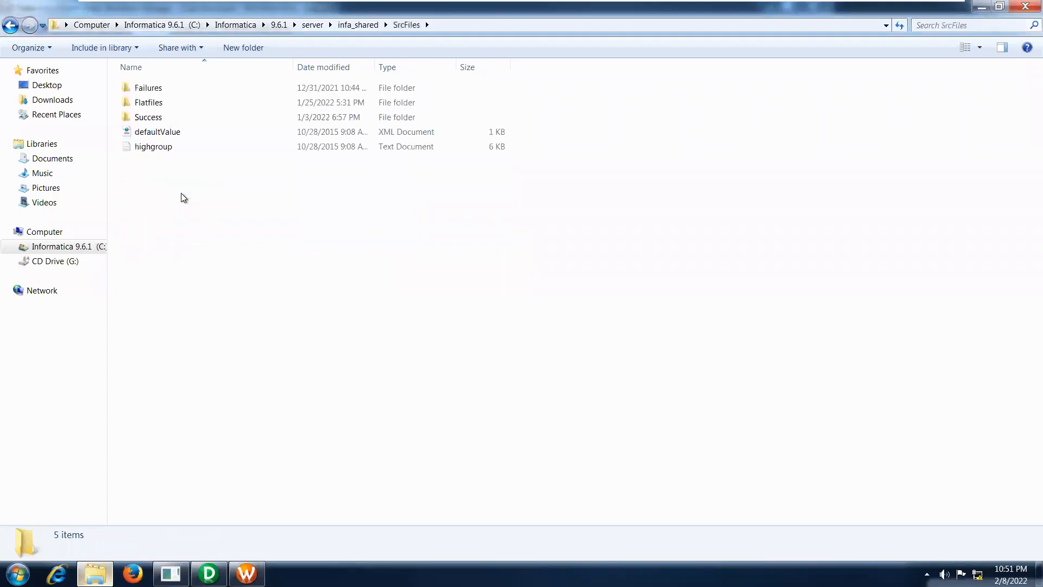
double_click(199, 104)
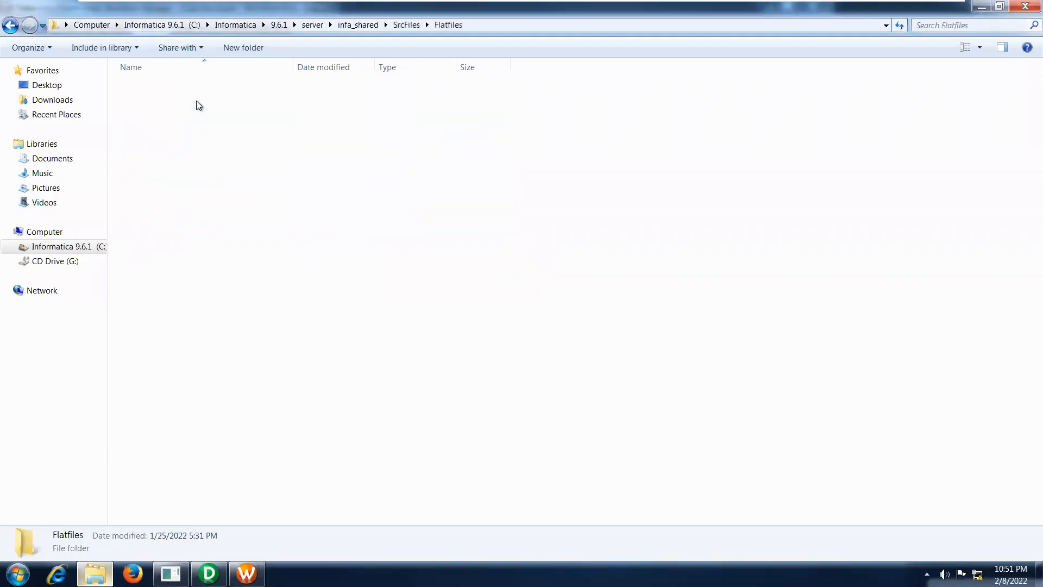
left_click(515, 31)
key("ctrl+c")
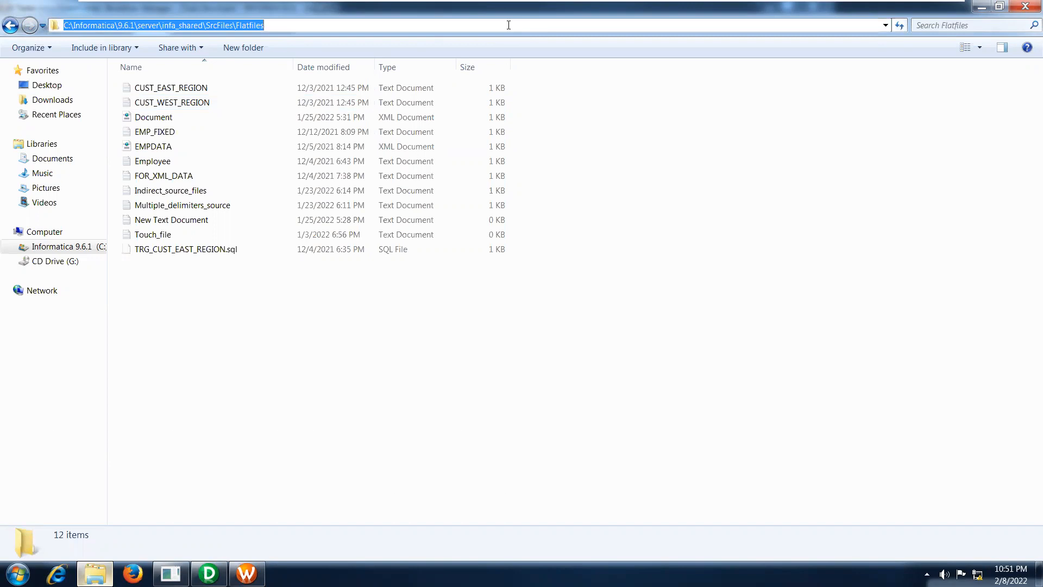
key("alt+Tab")
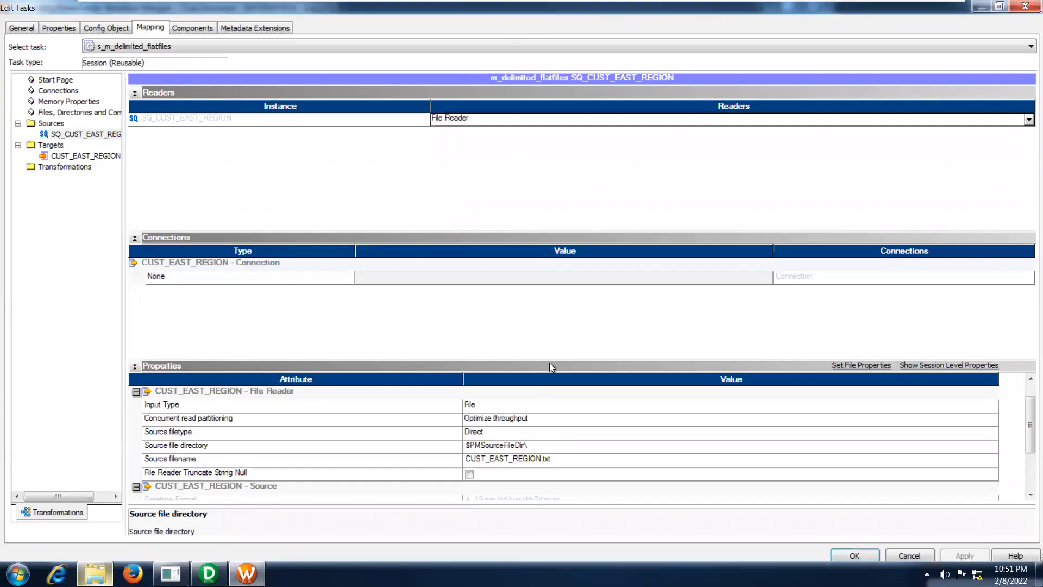
Replace the source file directory with C:\Informatica\9.6.1\server\infa_shared\SrcFiles\Flatfiles\
key("BackSpace")
key("BackSpace")
key("BackSpace")
key("BackSpace")
key("BackSpace")
key("BackSpace")
key("BackSpace")
key("BackSpace")
key("BackSpace")
key("BackSpace")
key("BackSpace")
key("BackSpace")
key("BackSpace")
key("BackSpace")
key("BackSpace")
key("BackSpace")
key("BackSpace")
key("ctrl+v")
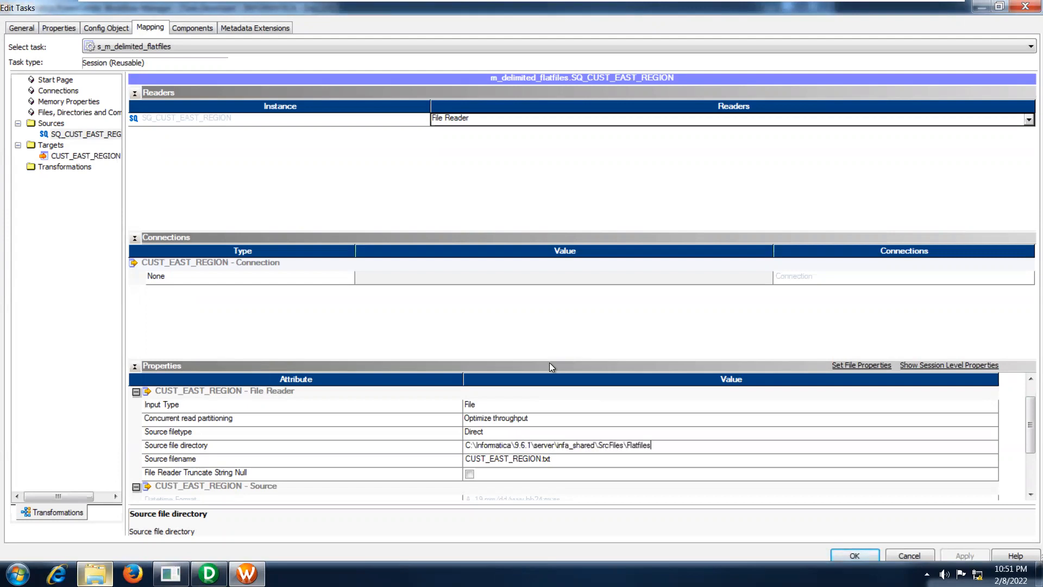
type("\\")
Check the source file name and directory, keep the source filetype as Direct, and apply the session changes
left_click(556, 460)
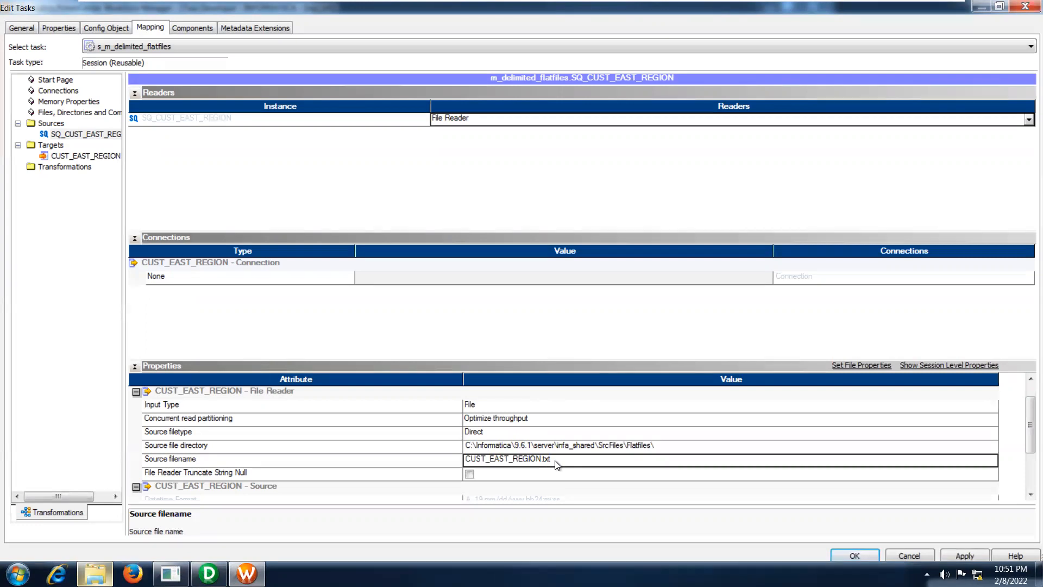
left_click(667, 445)
left_click(612, 461)
left_click(686, 447)
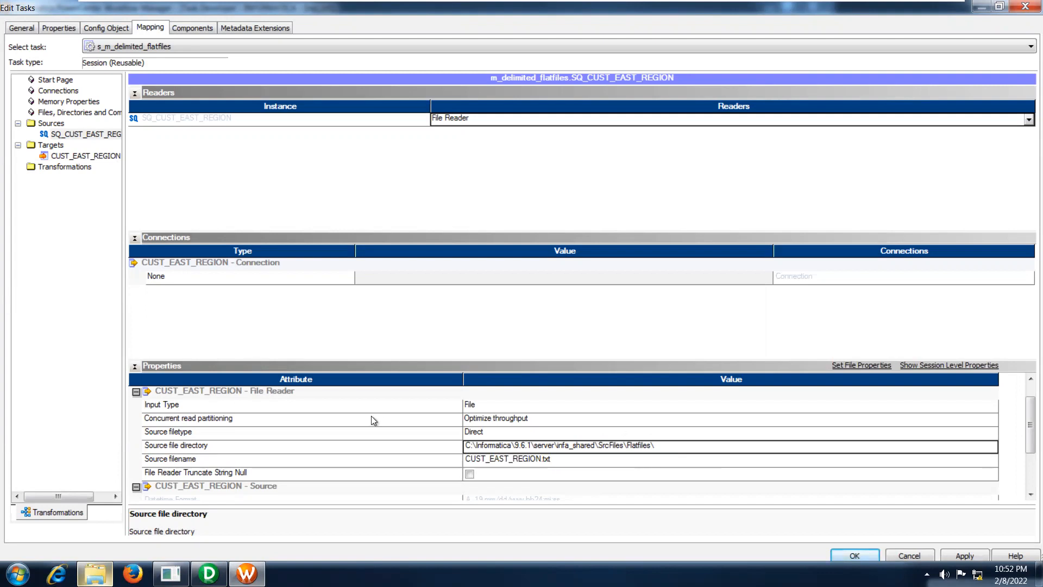
left_click(549, 432)
left_click(553, 432)
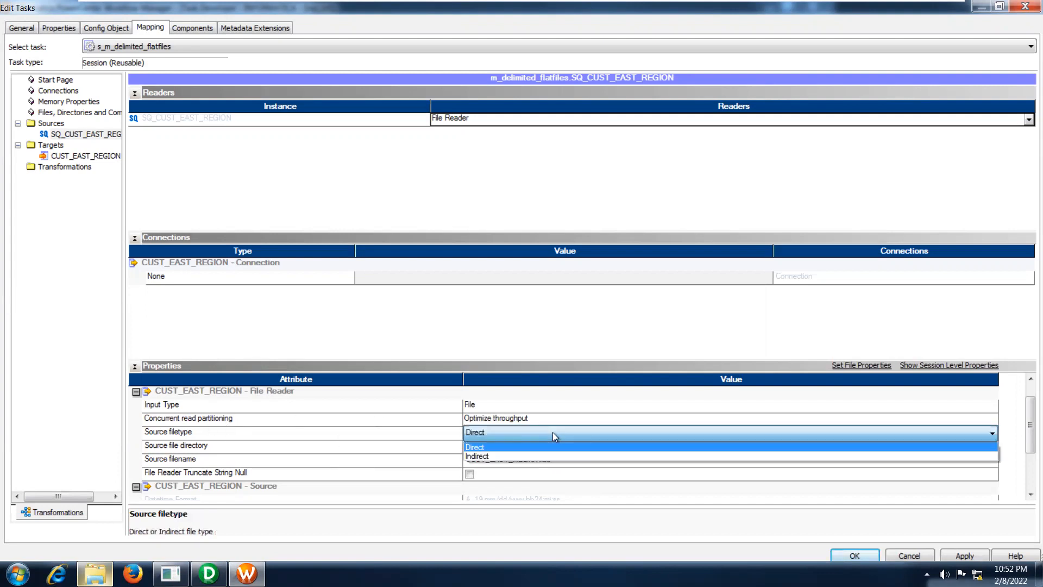
left_click(553, 432)
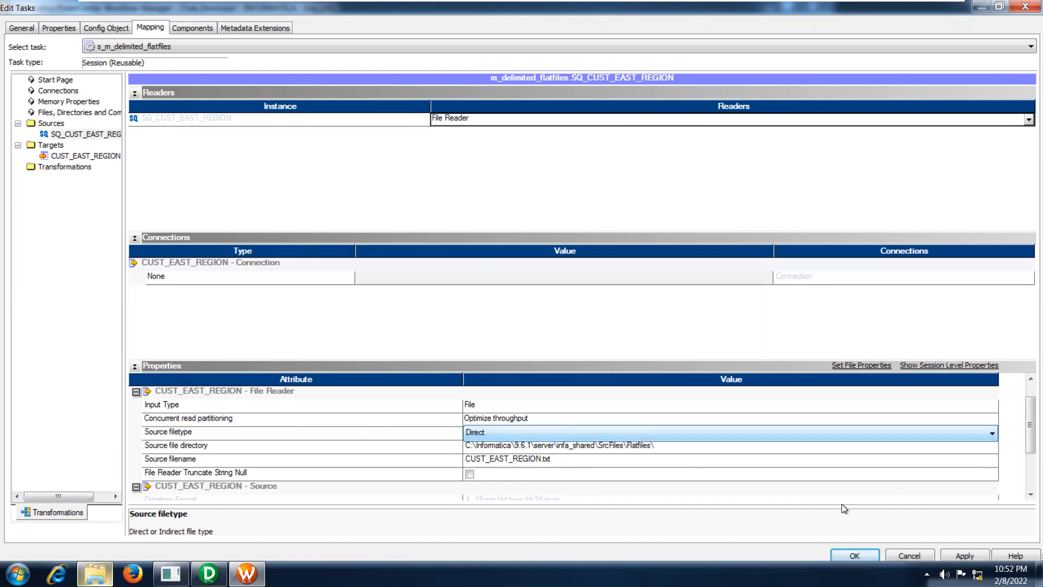
left_click(965, 556)
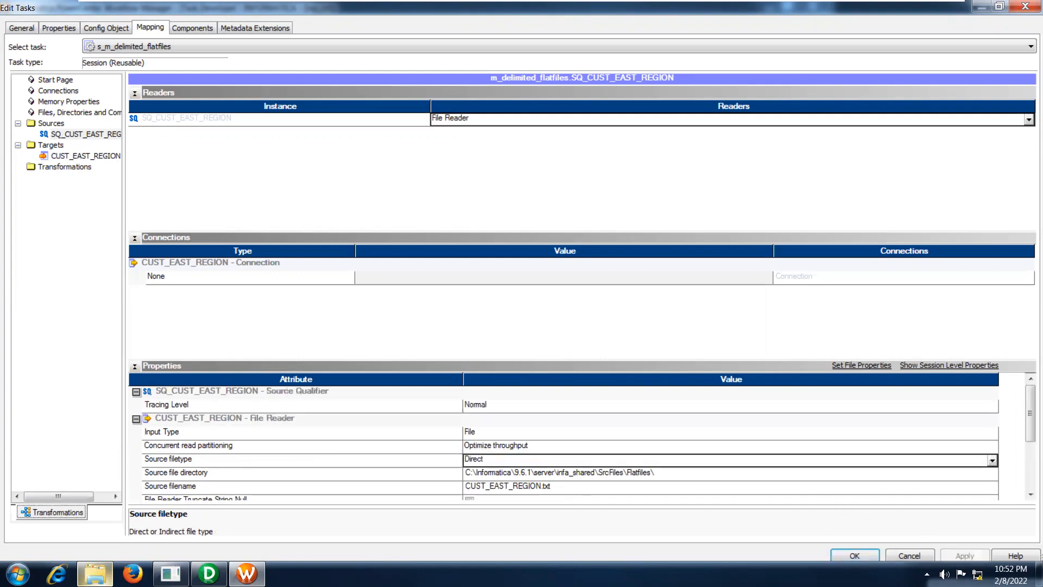
Show the file writer properties of the CUST_EAST_REGION1 target and open its output file directory for editing
left_click(82, 155)
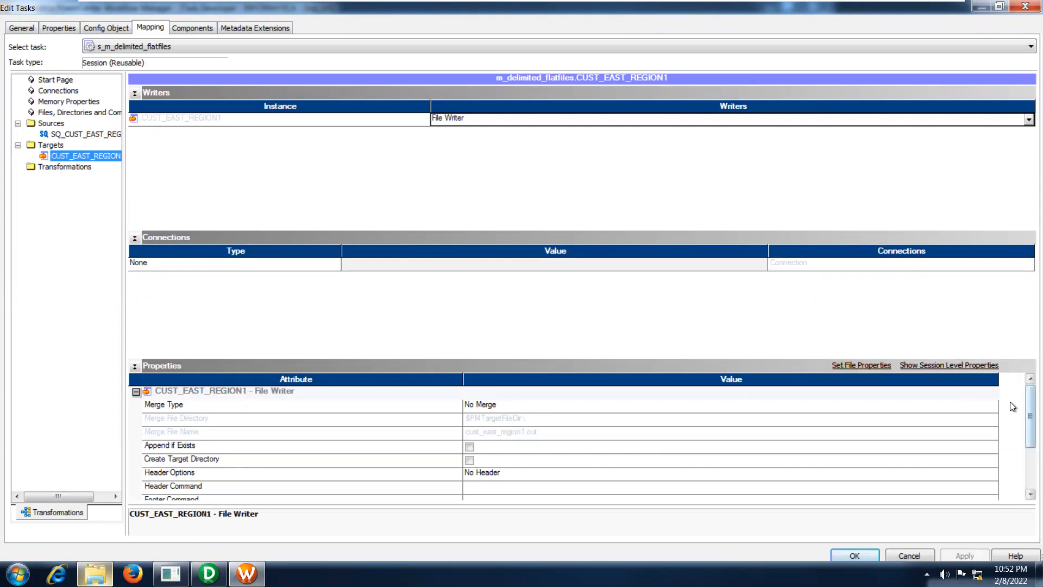
scroll(1011, 403, "down", 1)
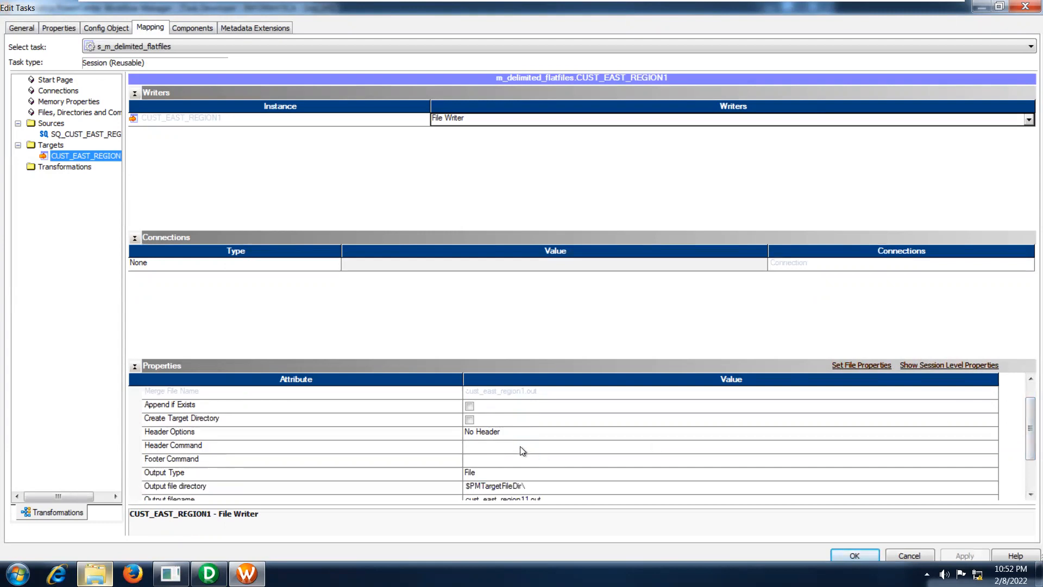
scroll(1009, 430, "down", 2)
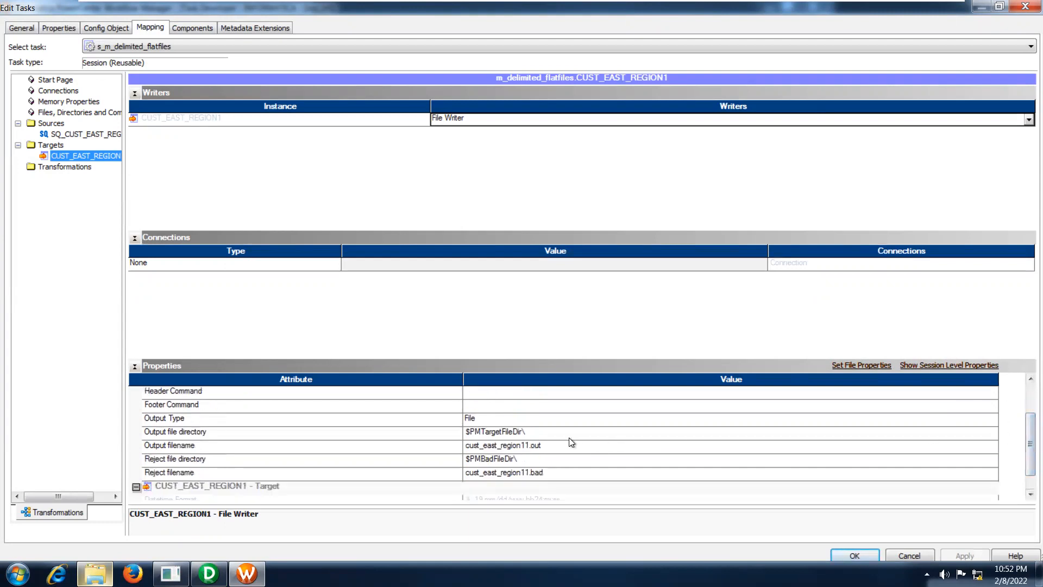
left_click(529, 432)
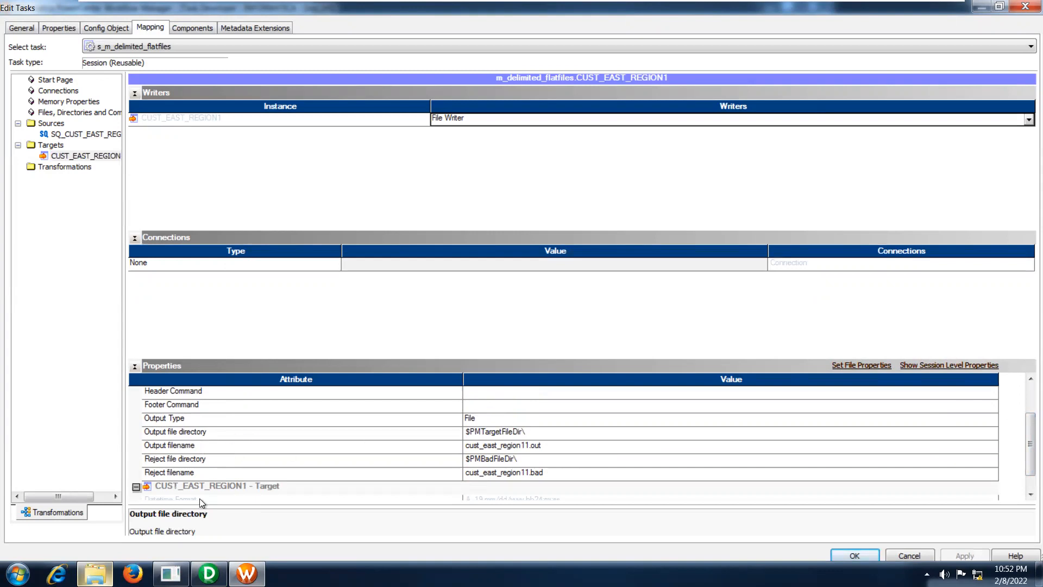
In Windows Explorer, copy the path of the TgtFiles folder inside infa_shared, and return to the session settings
left_click(95, 575)
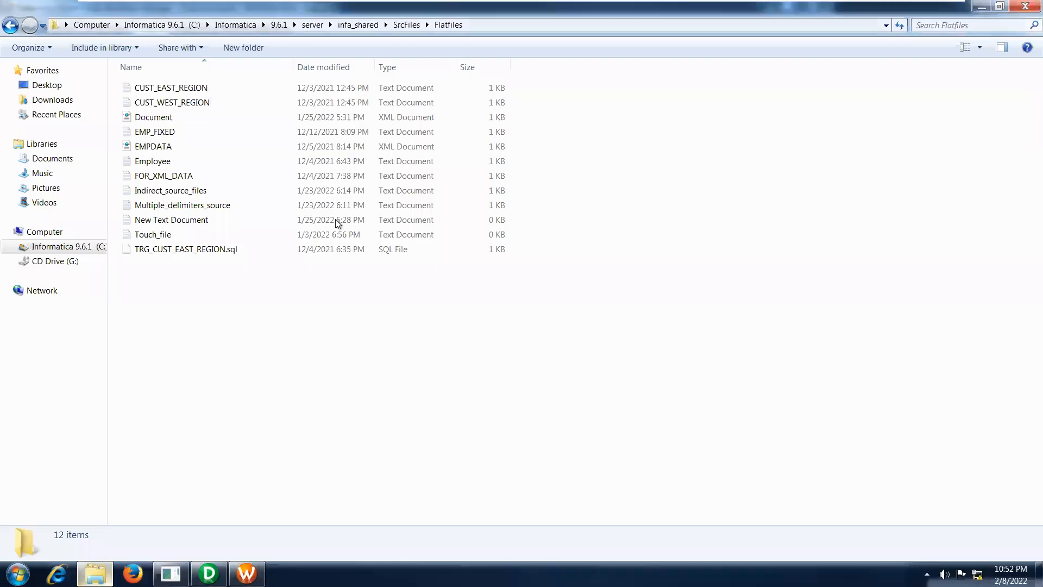
left_click(406, 25)
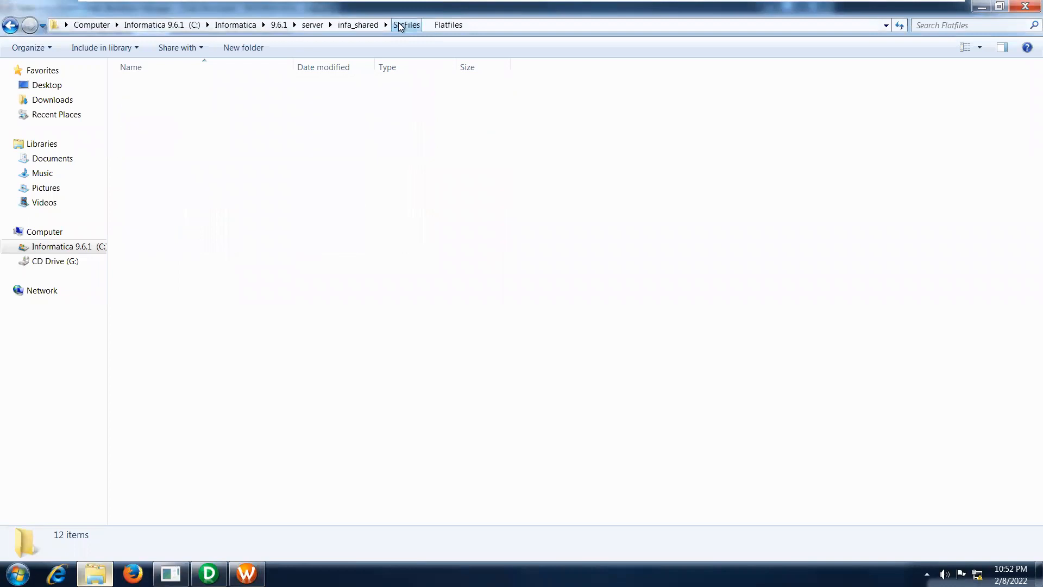
left_click(358, 25)
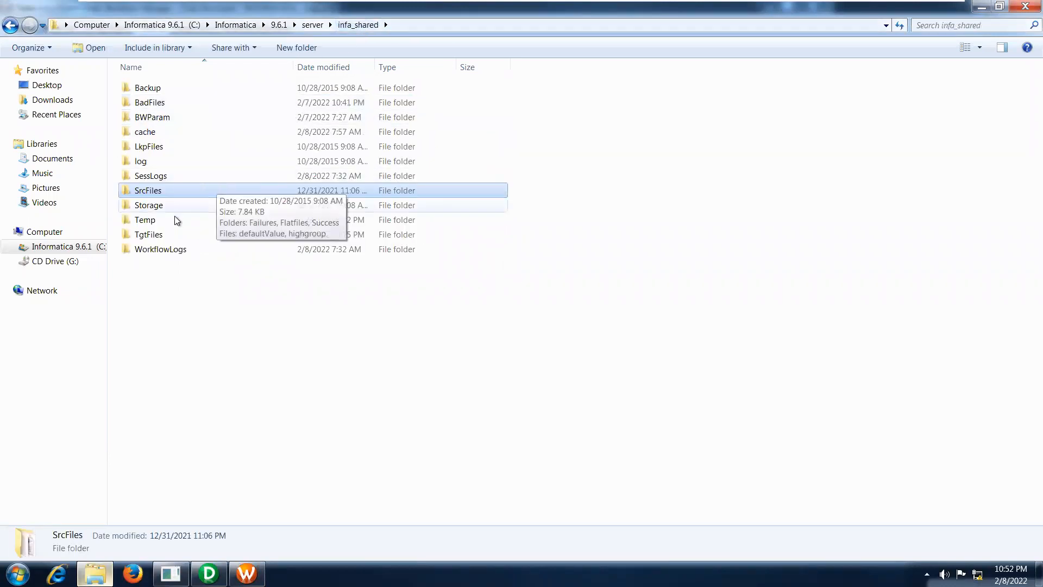
double_click(168, 234)
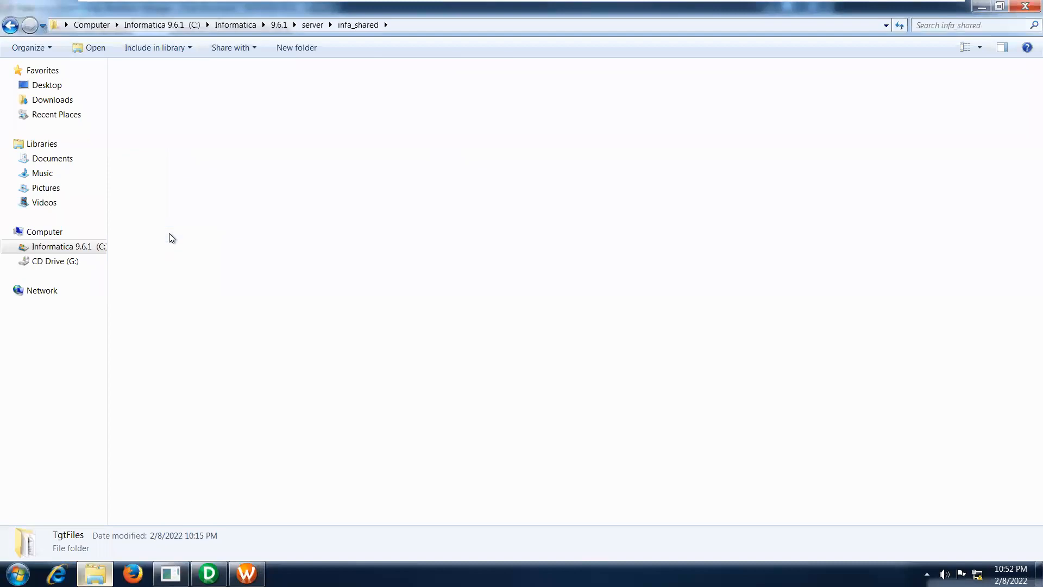
left_click(453, 22)
key("ctrl+c")
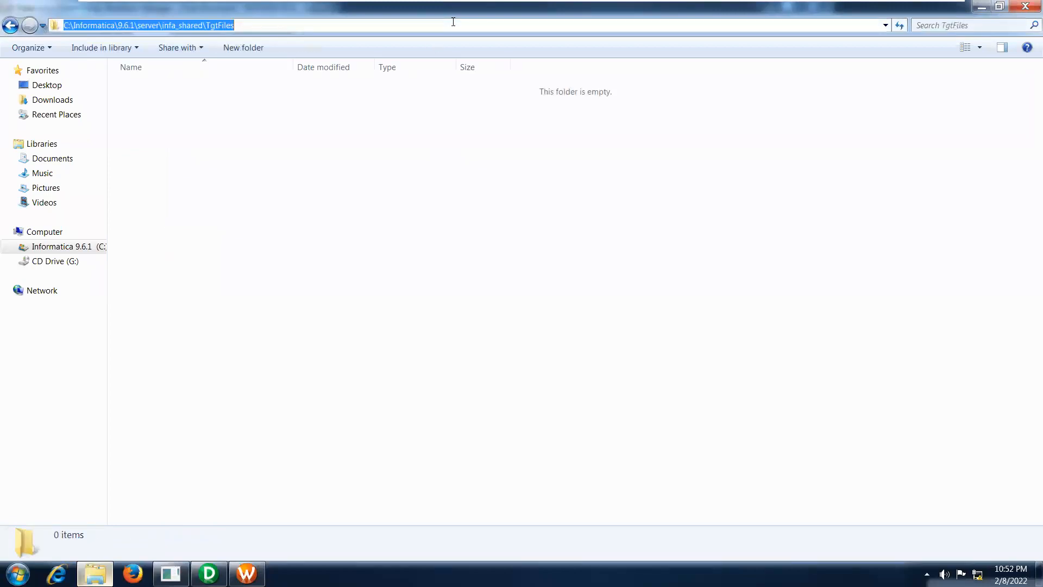
key("alt+Tab")
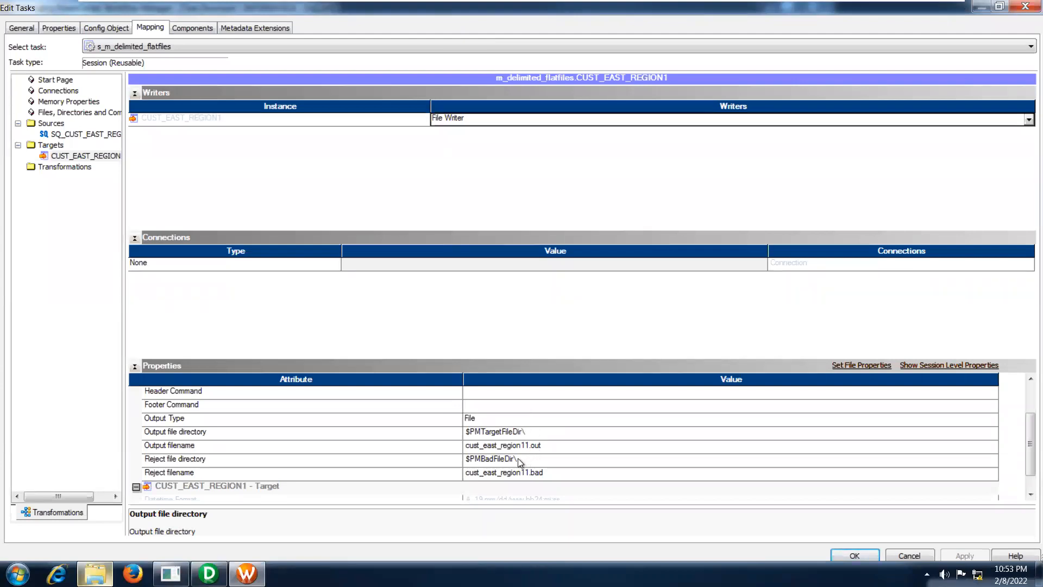
Replace the target's output file directory with C:\Informatica\9.6.1\server\infa_shared\TgtFiles\
key("BackSpace")
key("BackSpace")
key("BackSpace")
key("BackSpace")
key("BackSpace")
key("BackSpace")
key("BackSpace")
key("BackSpace")
key("BackSpace")
key("BackSpace")
key("BackSpace")
key("BackSpace")
key("BackSpace")
key("BackSpace")
key("BackSpace")
key("BackSpace")
key("ctrl+v")
type("\\")
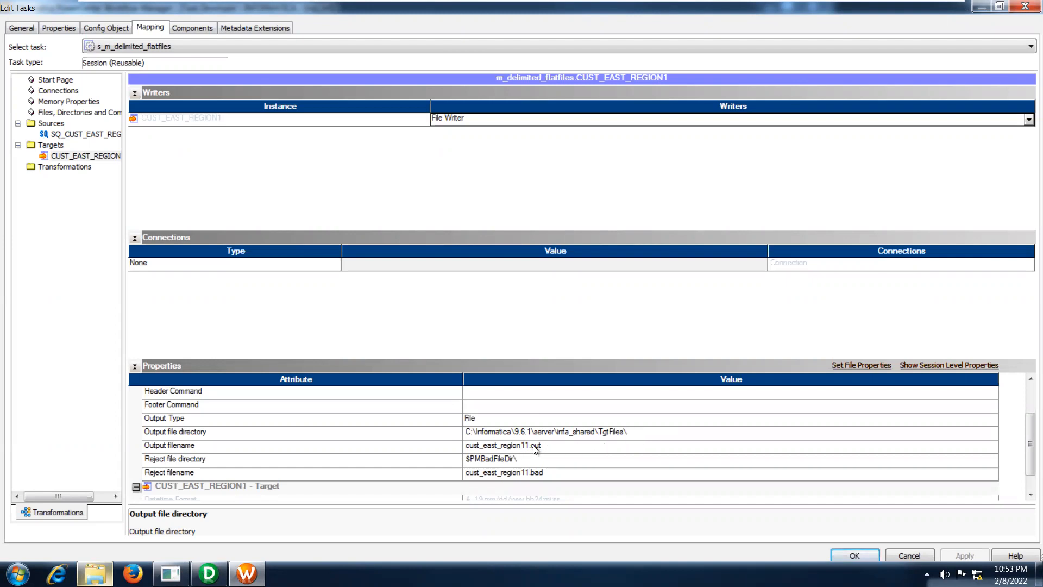
Review the target's remaining file writer properties, then accept the session settings and save the session to the repository
right_click(1011, 401)
left_click(1011, 393)
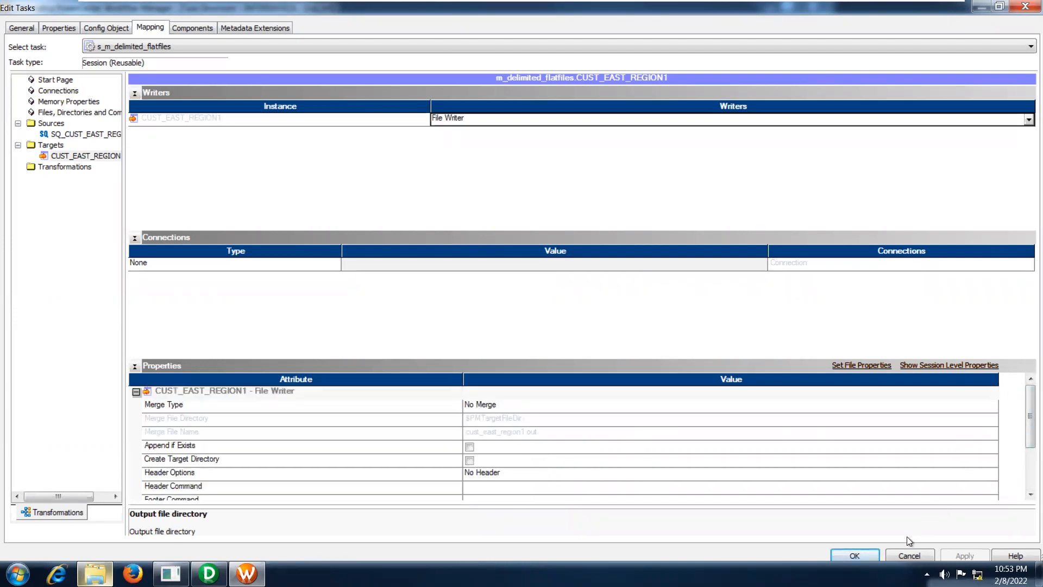
left_click(864, 554)
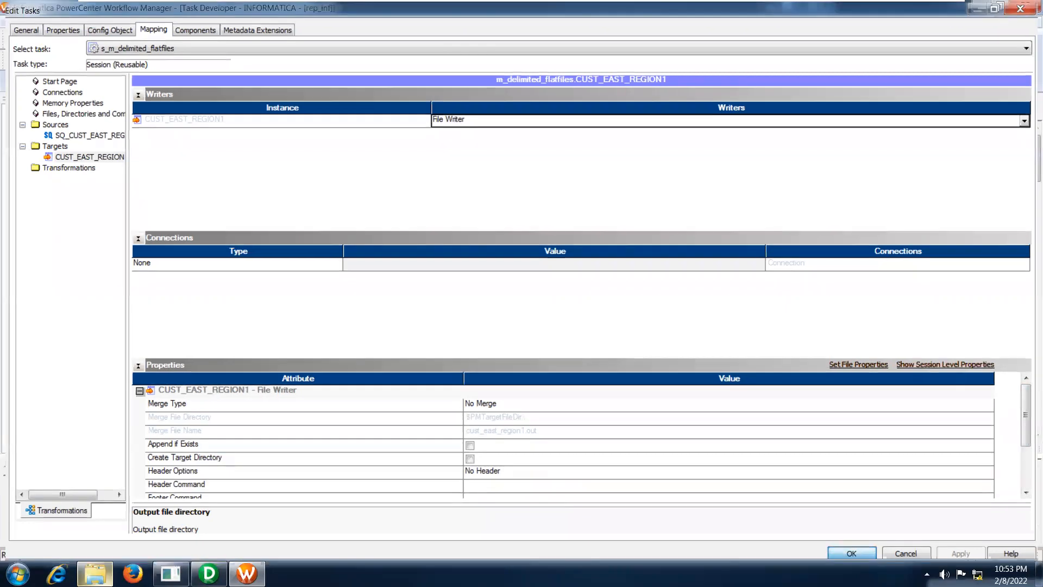
key("ctrl+s")
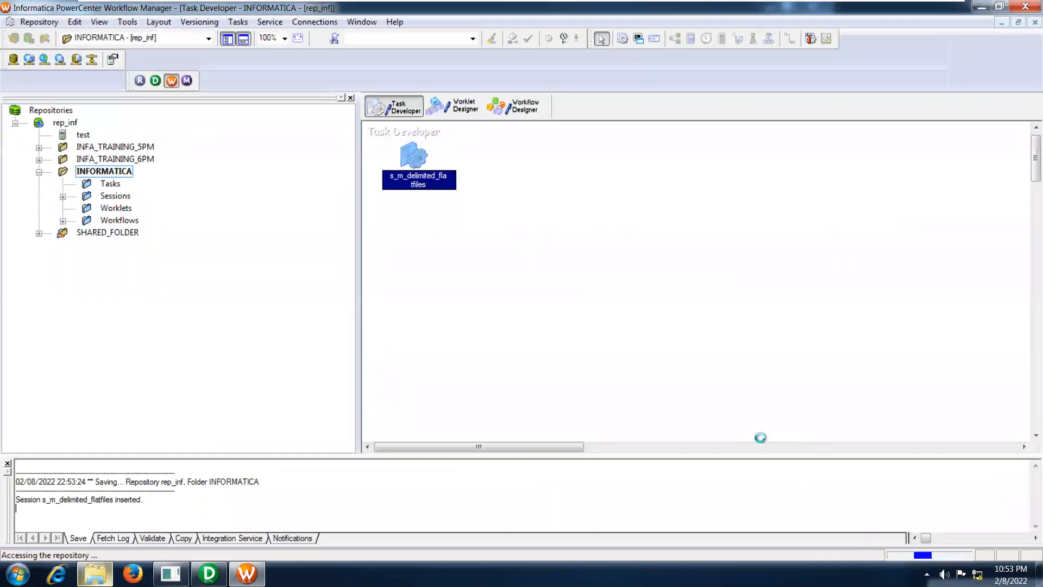
left_click(514, 106)
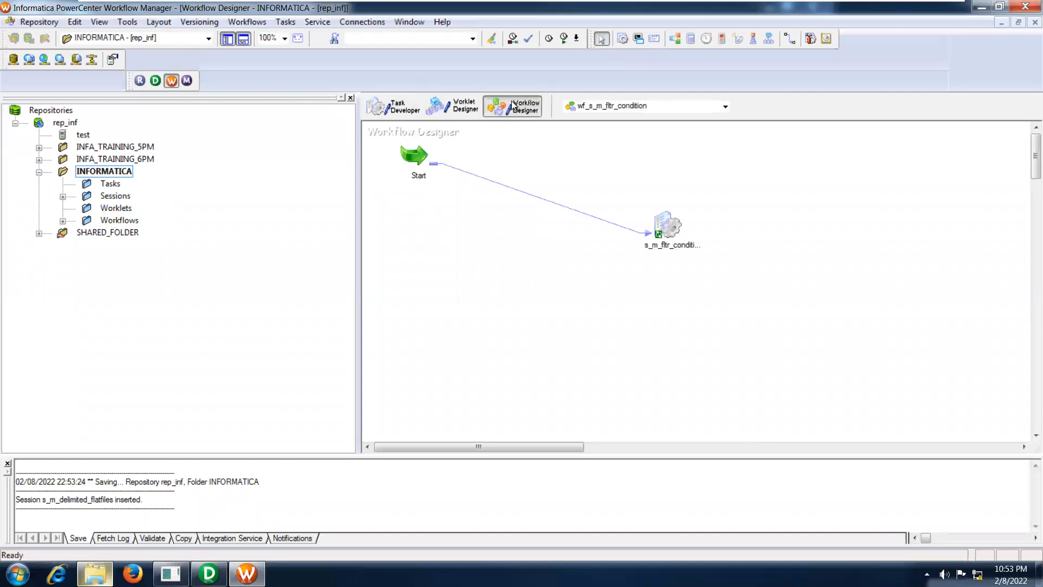
left_click(248, 22)
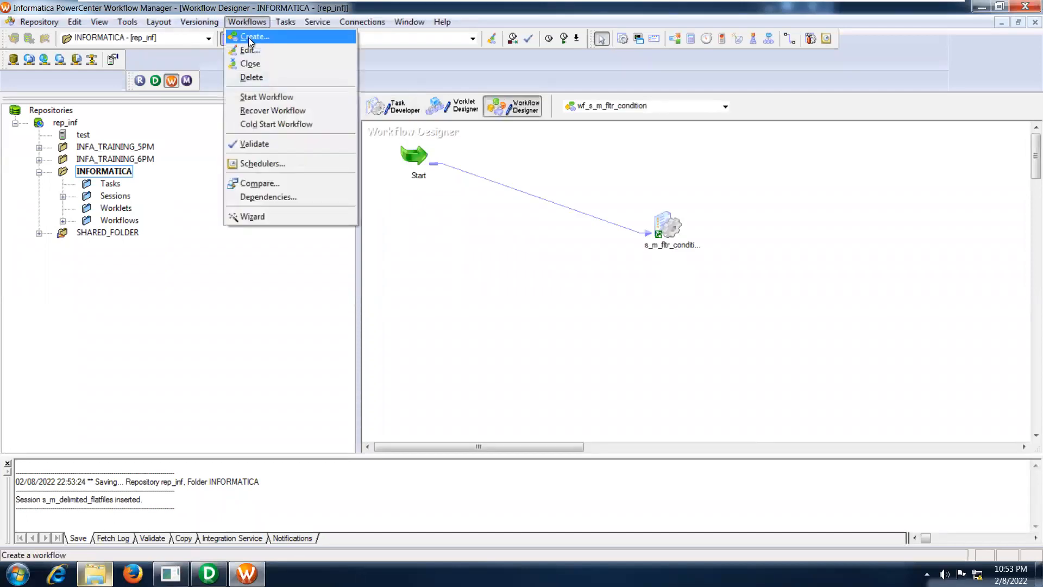
left_click(249, 36)
type("wf_s_")
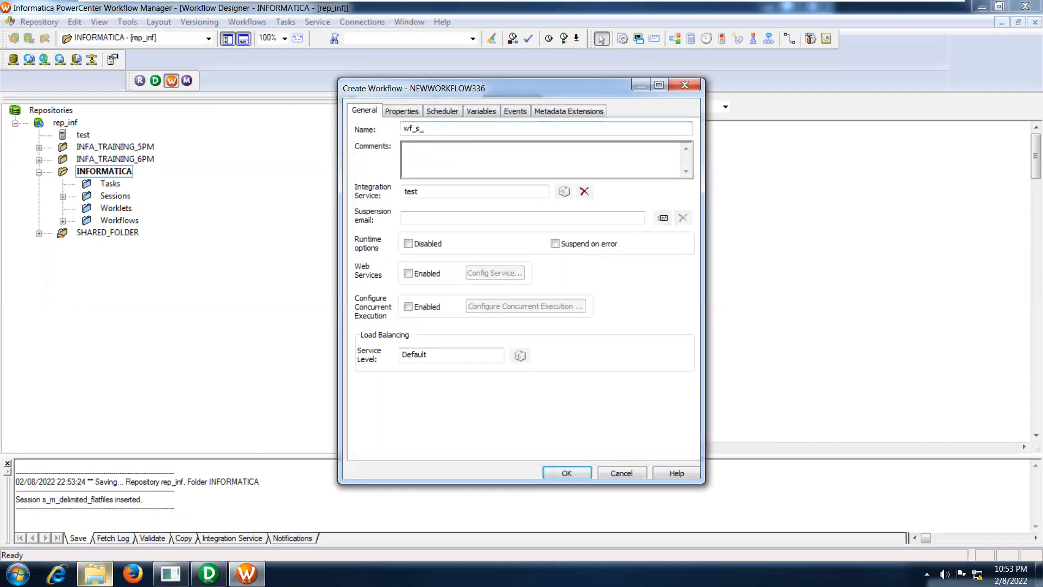
key("ctrl+v")
key("BackSpace")
key("BackSpace")
key("BackSpace")
key("BackSpace")
key("BackSpace")
key("BackSpace")
key("BackSpace")
key("BackSpace")
key("BackSpace")
key("BackSpace")
key("BackSpace")
key("BackSpace")
key("BackSpace")
key("BackSpace")
key("BackSpace")
key("BackSpace")
key("BackSpace")
key("BackSpace")
key("BackSpace")
key("BackSpace")
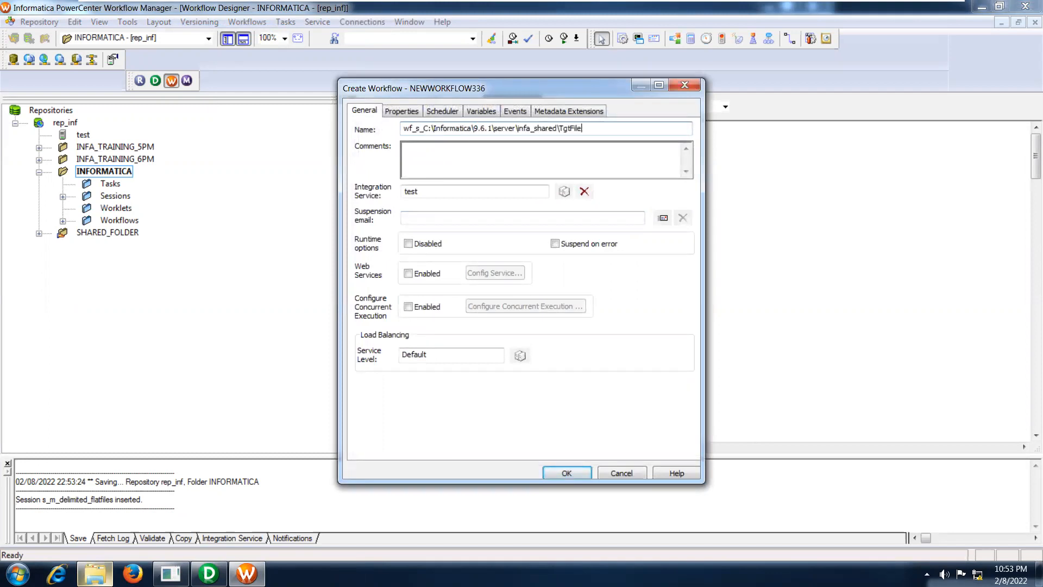
key("BackSpace")
key("BackSpace")
key("BackSpace")
key("BackSpace")
key("BackSpace")
key("BackSpace")
key("BackSpace")
key("BackSpace")
key("BackSpace")
key("BackSpace")
key("BackSpace")
key("BackSpace")
key("BackSpace")
key("BackSpace")
key("BackSpace")
key("BackSpace")
key("BackSpace")
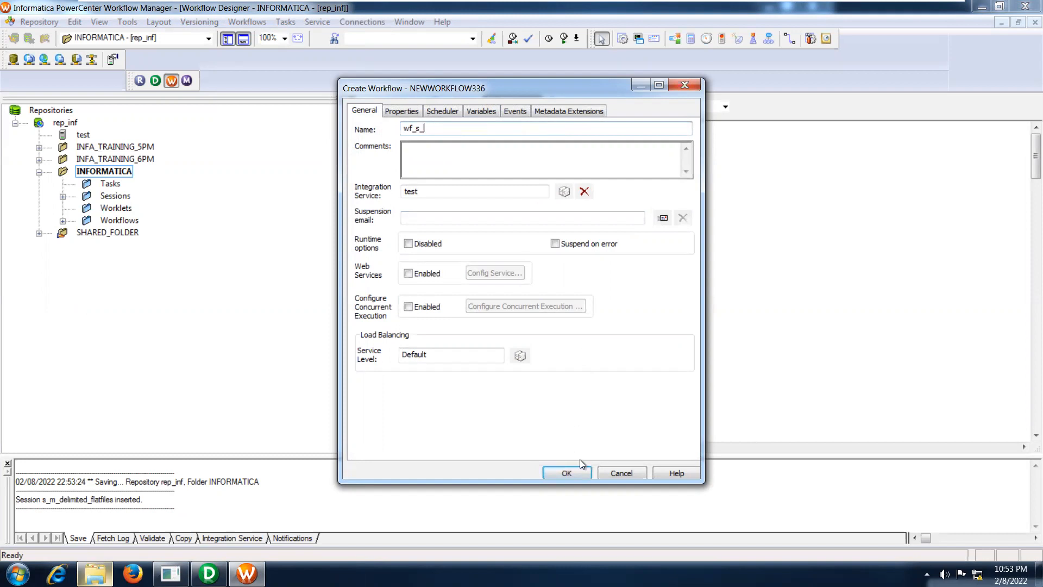
left_click(621, 472)
left_click(491, 318)
Reopen the session task in Task Developer, copy its name s_m_delimited_flatfiles without renaming it, and close the task
left_click(400, 114)
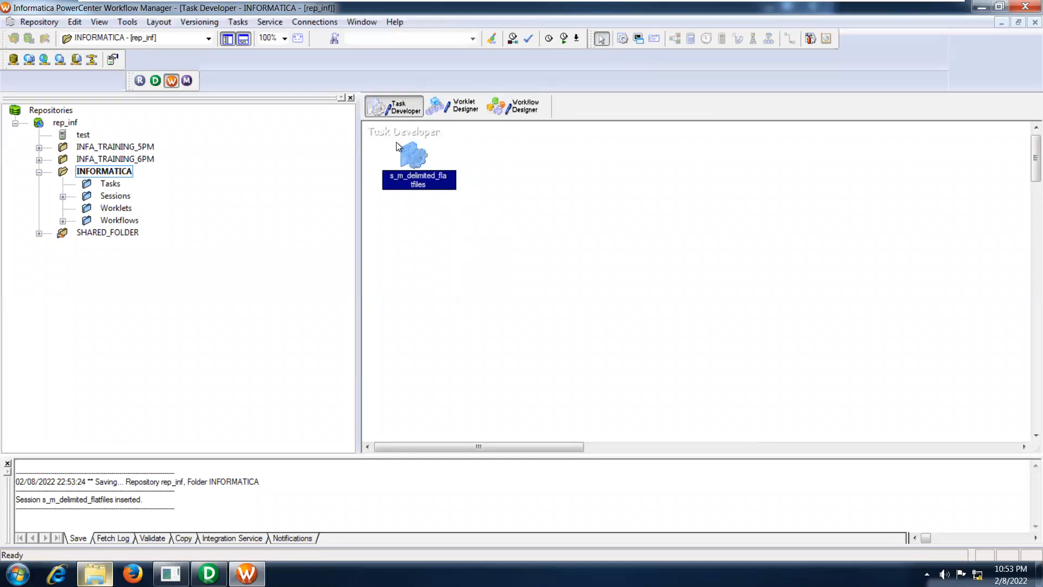
right_click(408, 155)
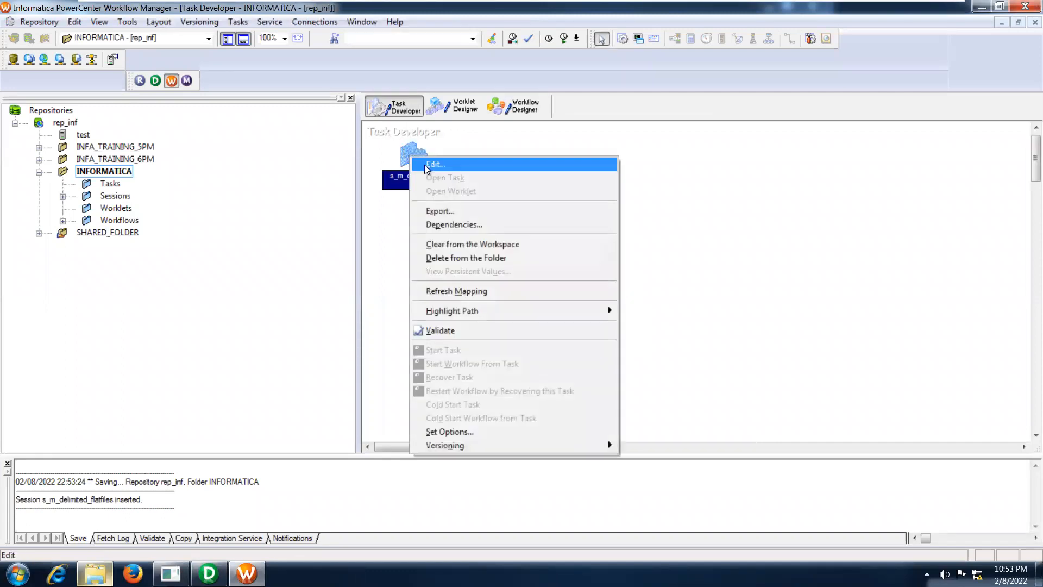
left_click(425, 163)
left_click(727, 152)
key("ctrl+c")
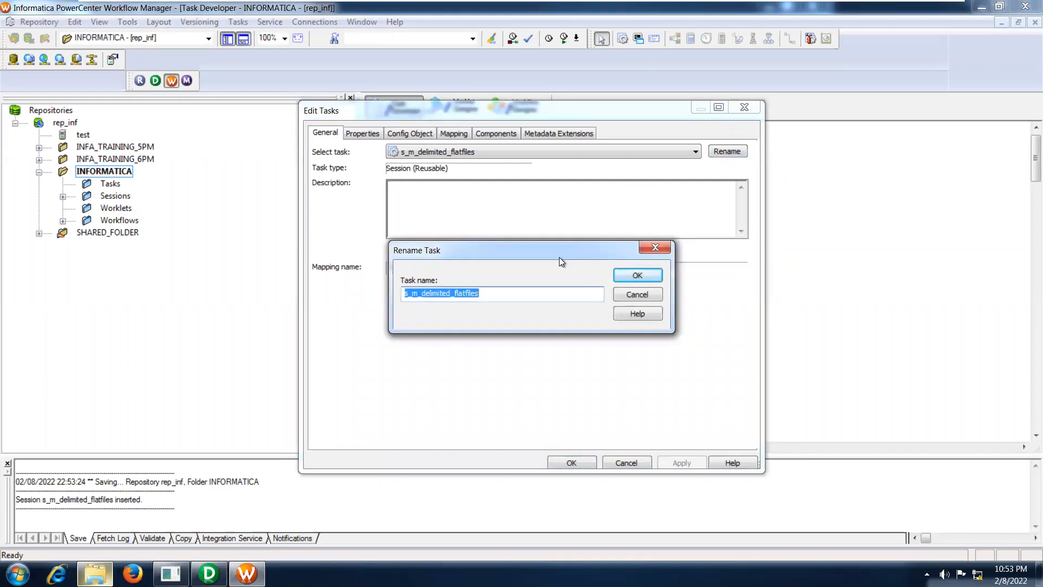
left_click(624, 274)
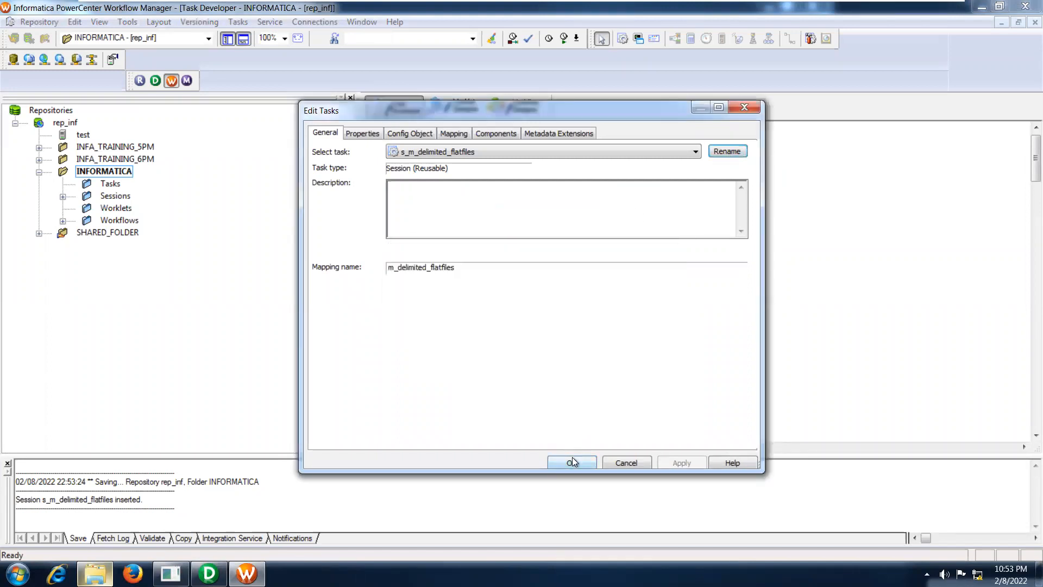
left_click(572, 461)
Create a workflow named wf_s_m_delimited_flatfiles in Workflow Designer, keeping the default integration service
left_click(516, 107)
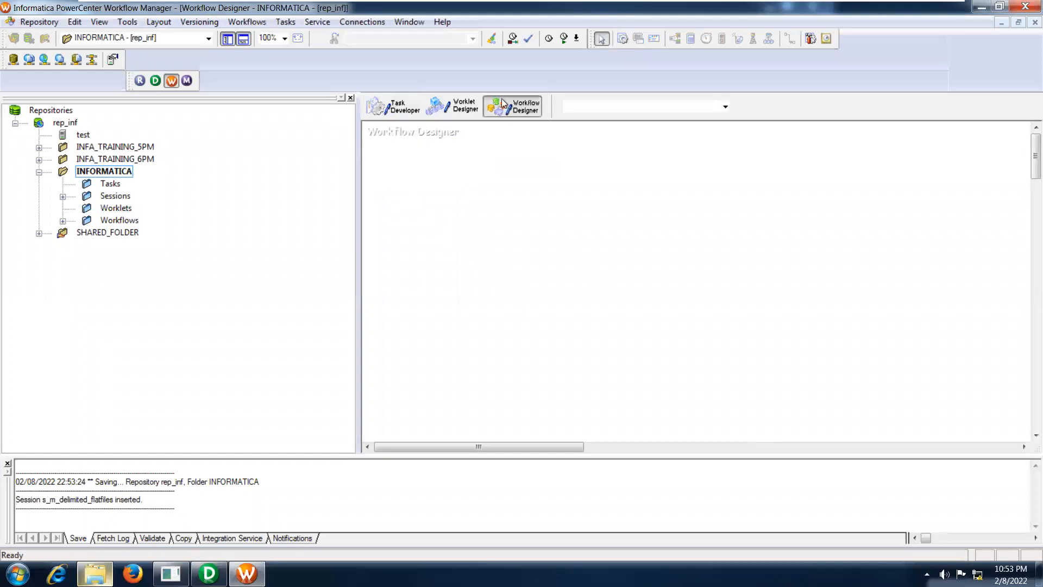
left_click(259, 24)
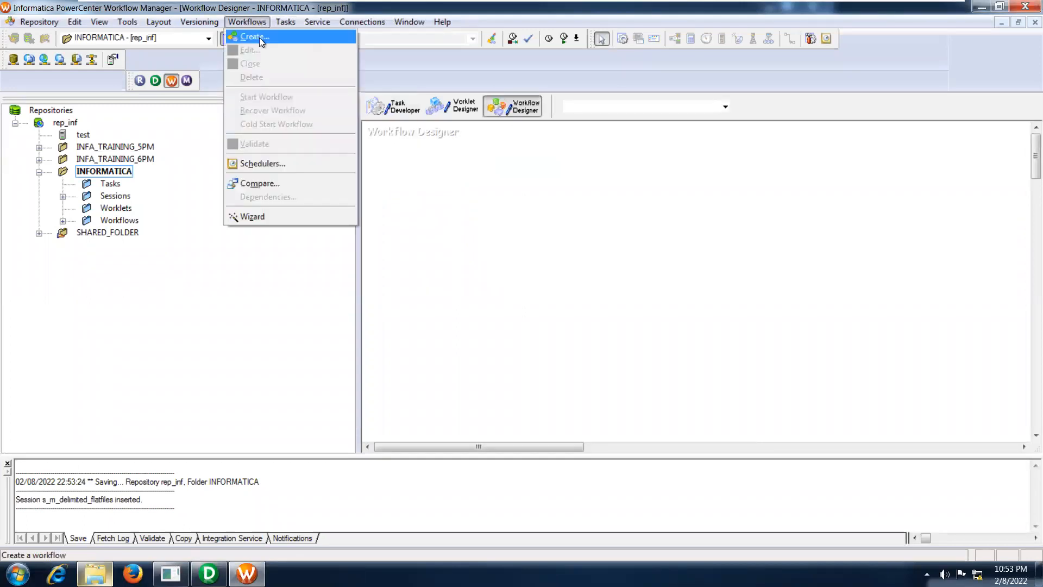
left_click(259, 38)
type("wf_")
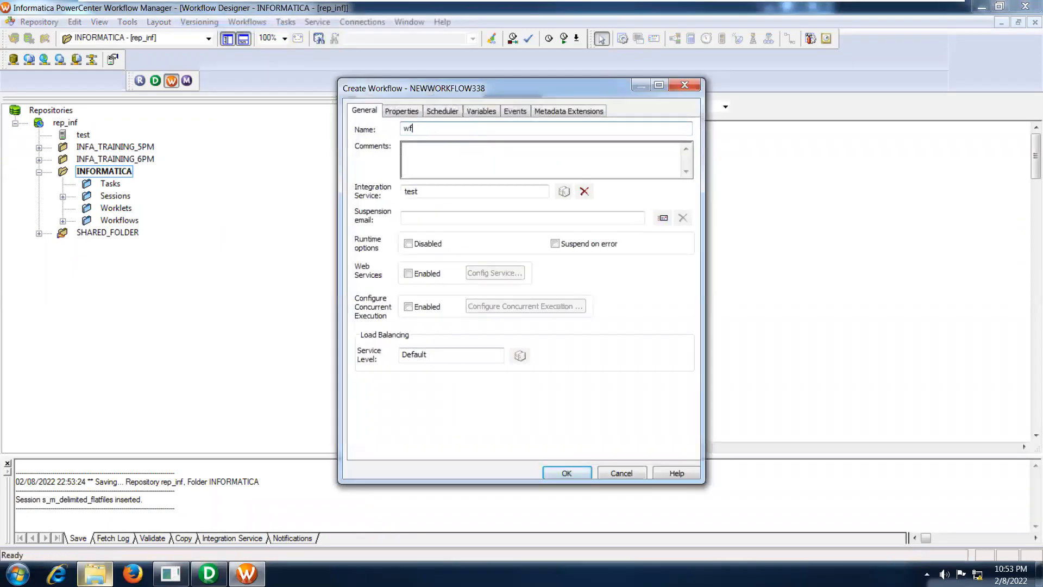
key("ctrl+v")
left_click(567, 473)
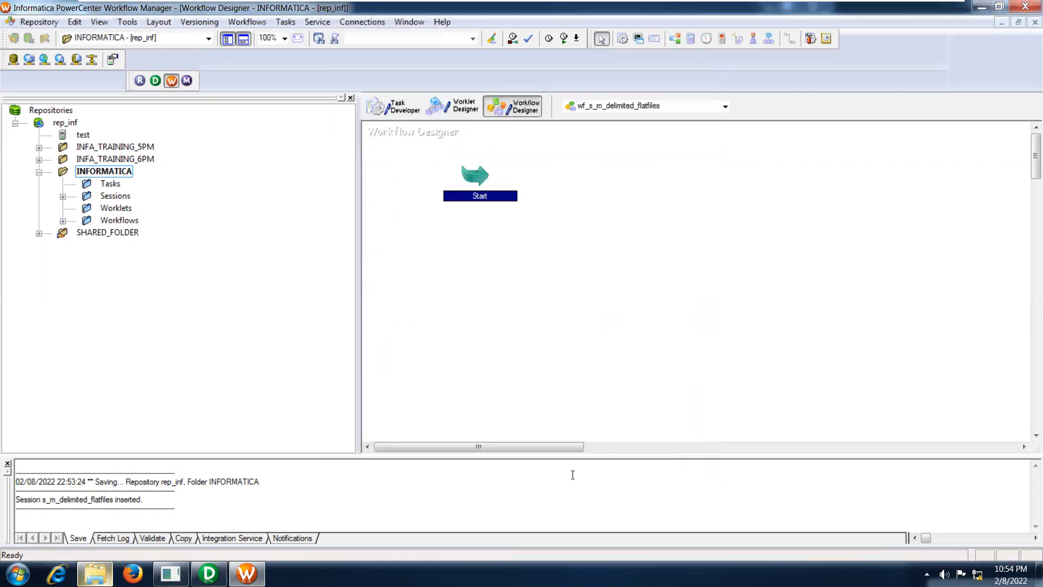
Add the s_m_delimited_flatfiles session to the workflow and link the Start task to it
left_click(63, 196)
left_click_drag(179, 211, 622, 260)
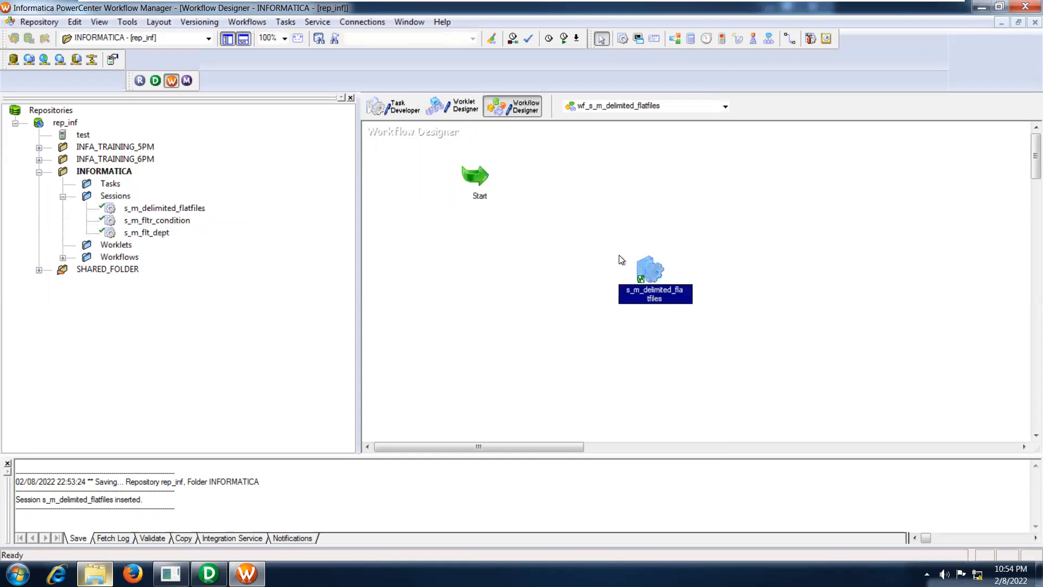
left_click(789, 40)
left_click_drag(469, 174, 641, 271)
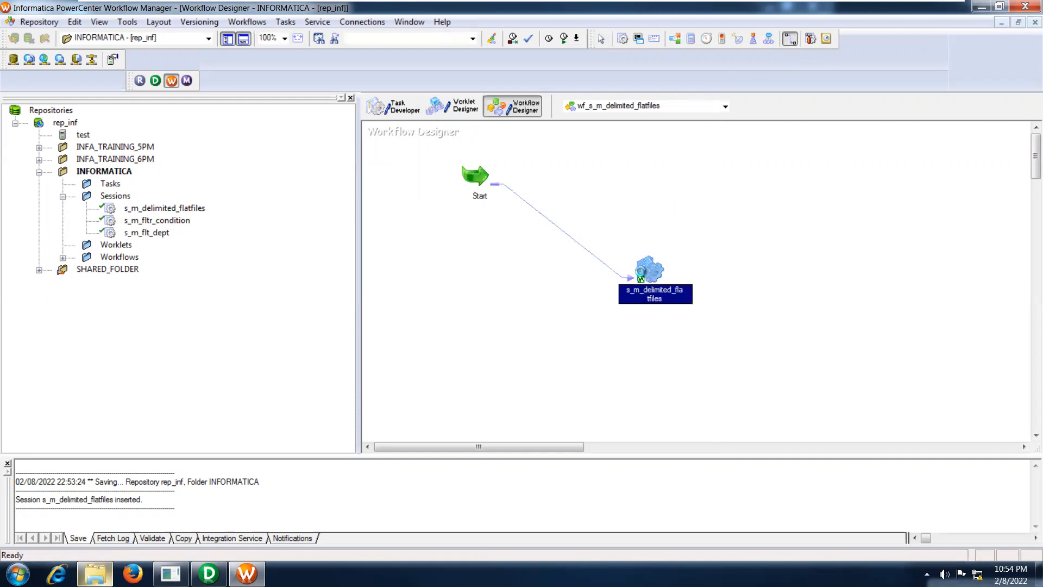
Save the wf_s_m_delimited_flatfiles workflow to the repository and start it
key("ctrl+s")
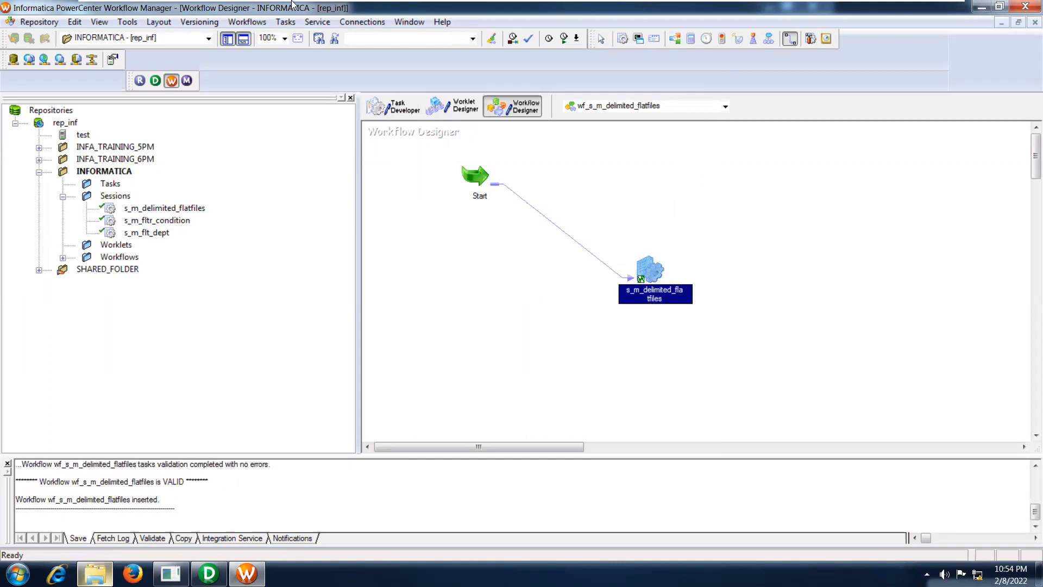
mouse_move(248, 27)
left_click(247, 22)
left_click(259, 96)
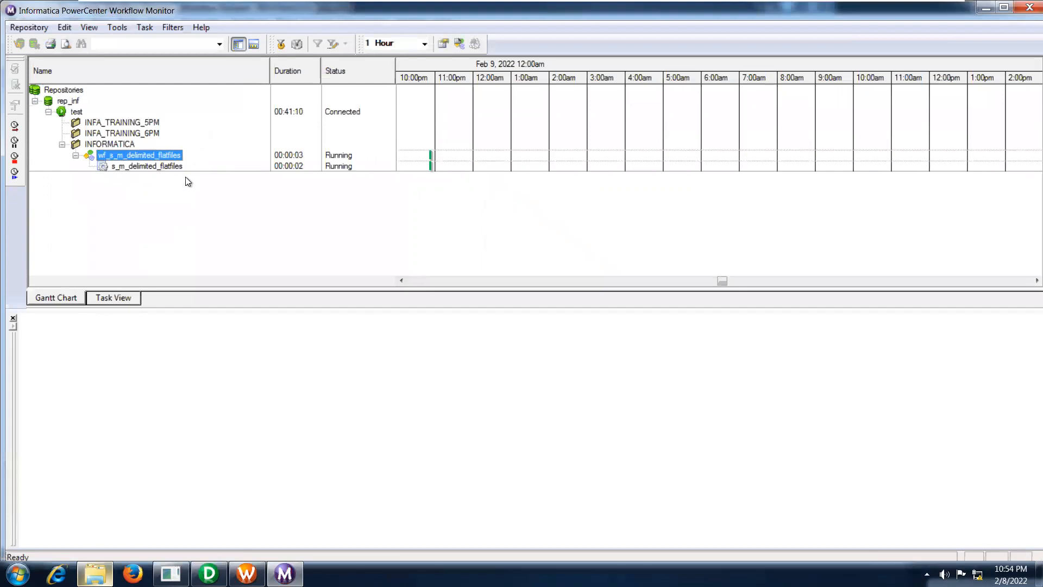
Look at the session log of the s_m_delimited_flatfiles run in Workflow Monitor and close it
left_click(166, 167)
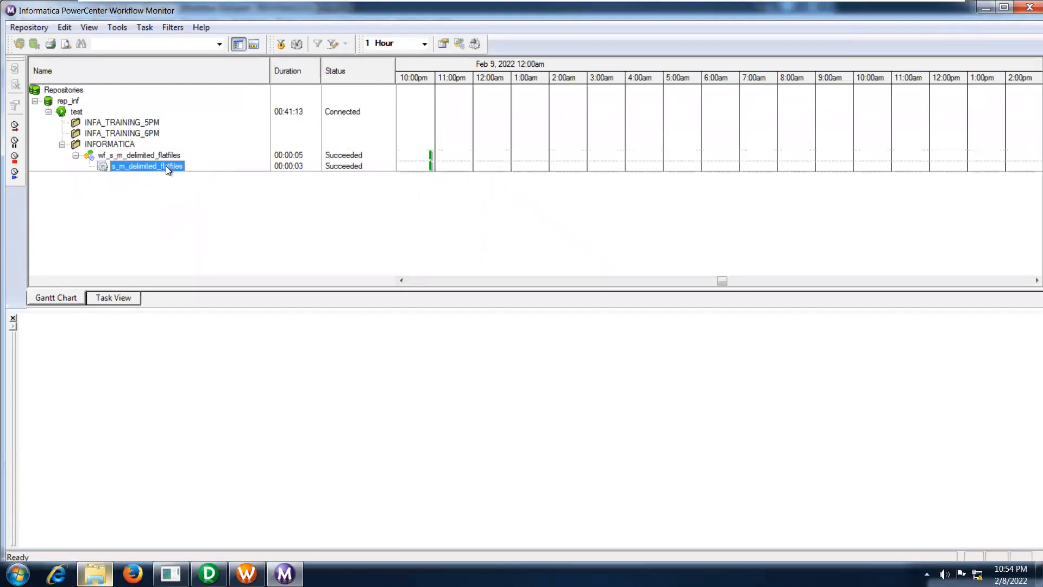
right_click(166, 169)
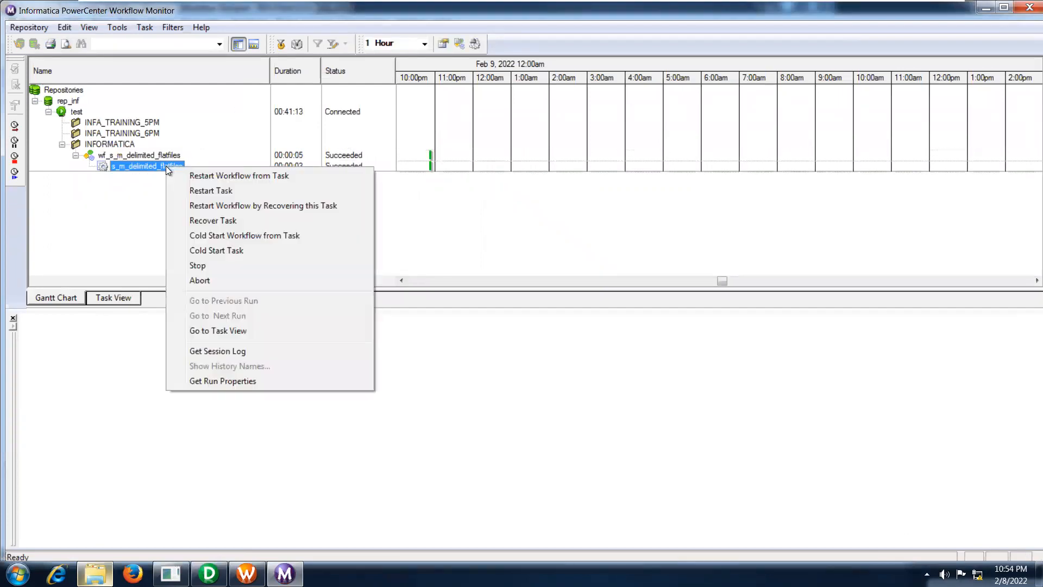
left_click(240, 353)
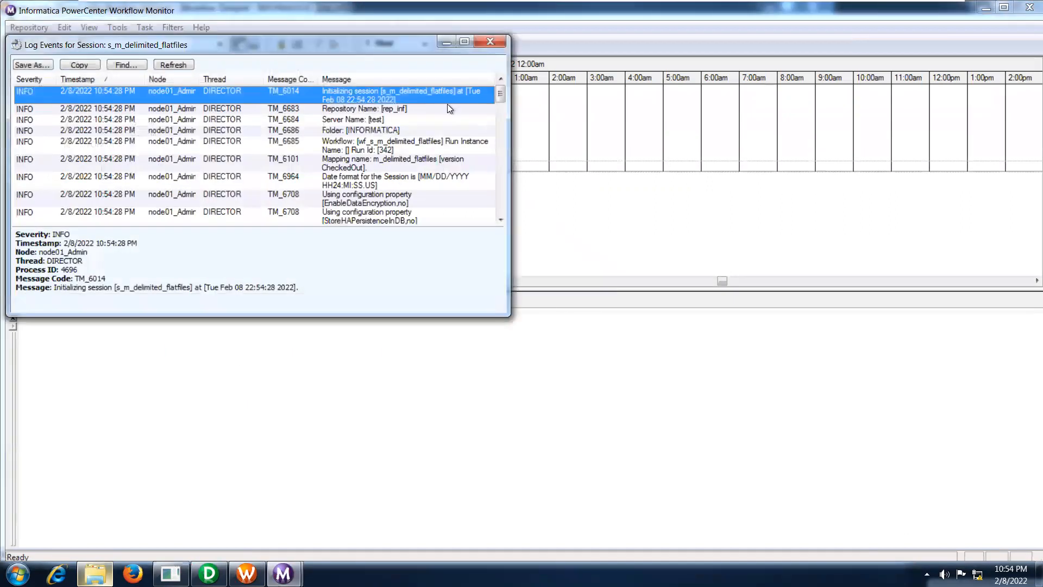
left_click(487, 41)
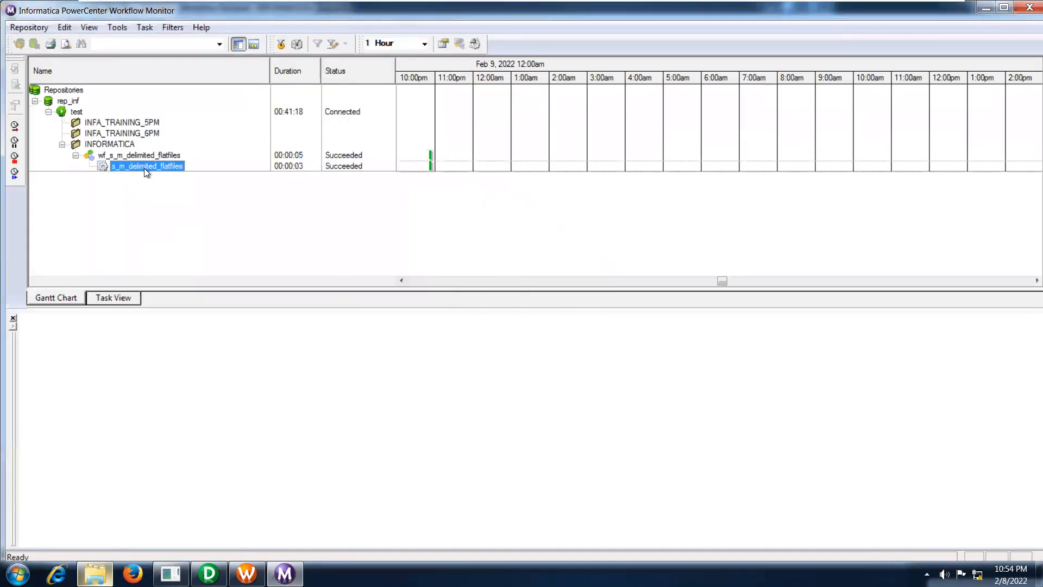
Examine the session's run properties, comparing the source and target statistics with the full transformation names shown
right_click(145, 168)
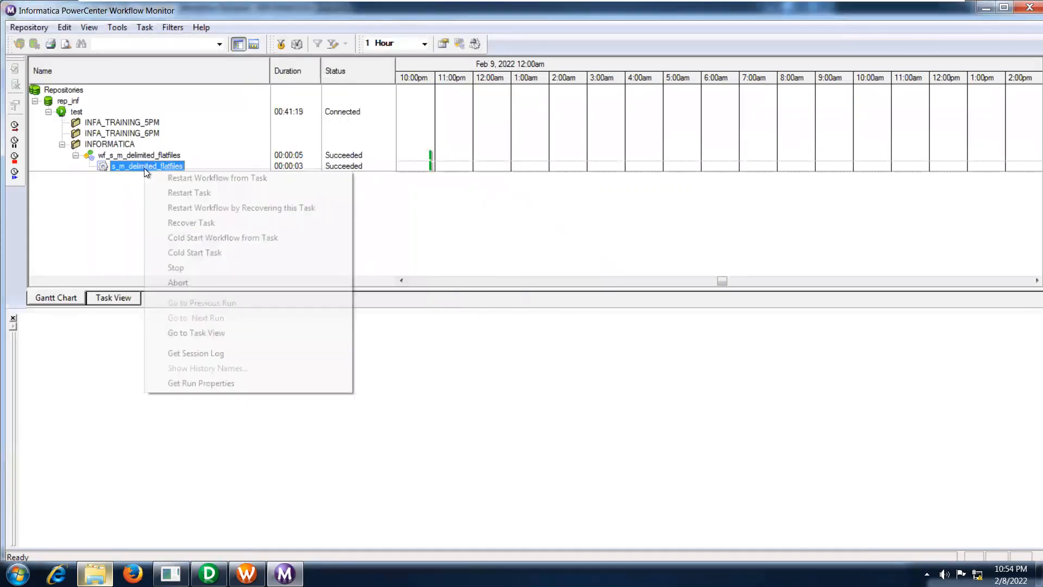
left_click(207, 388)
left_click(25, 333)
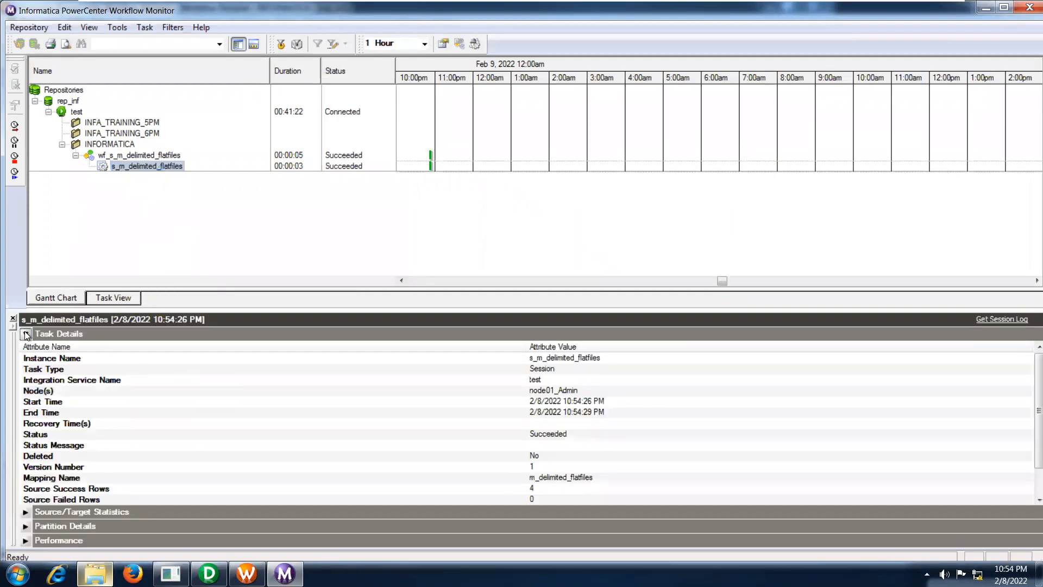
left_click(25, 349)
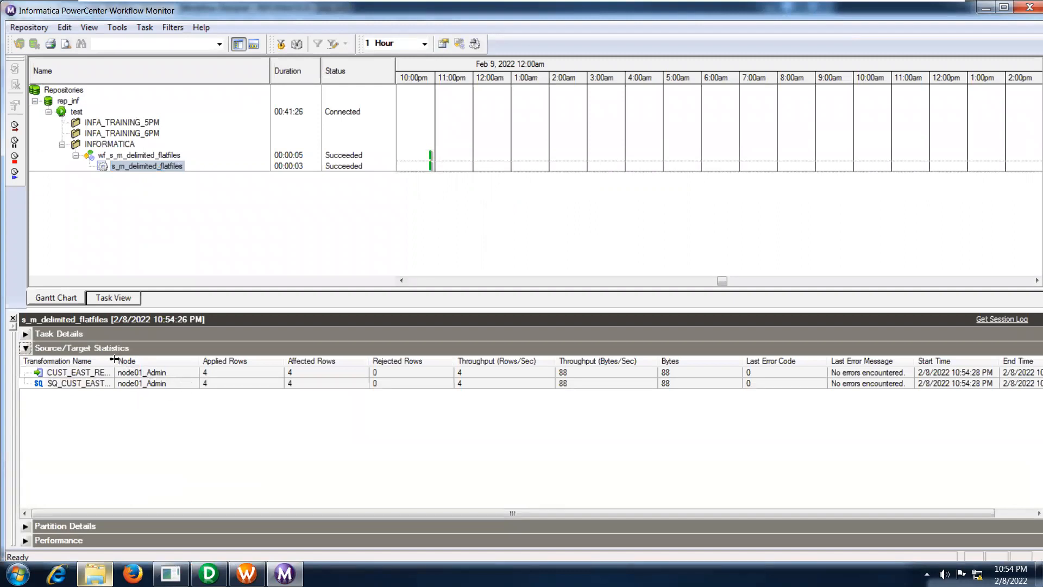
left_click_drag(159, 361, 163, 361)
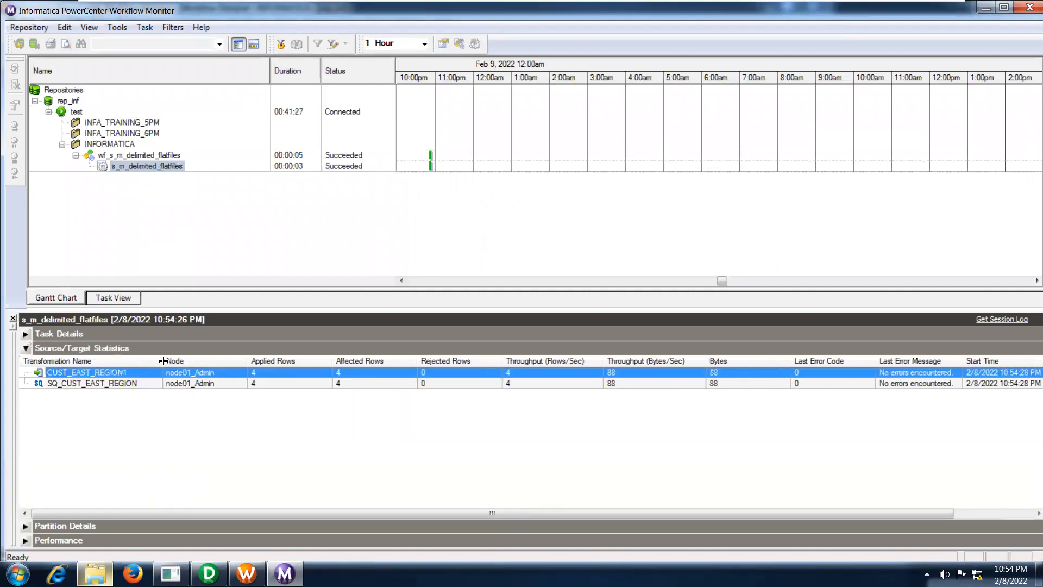
left_click(132, 383)
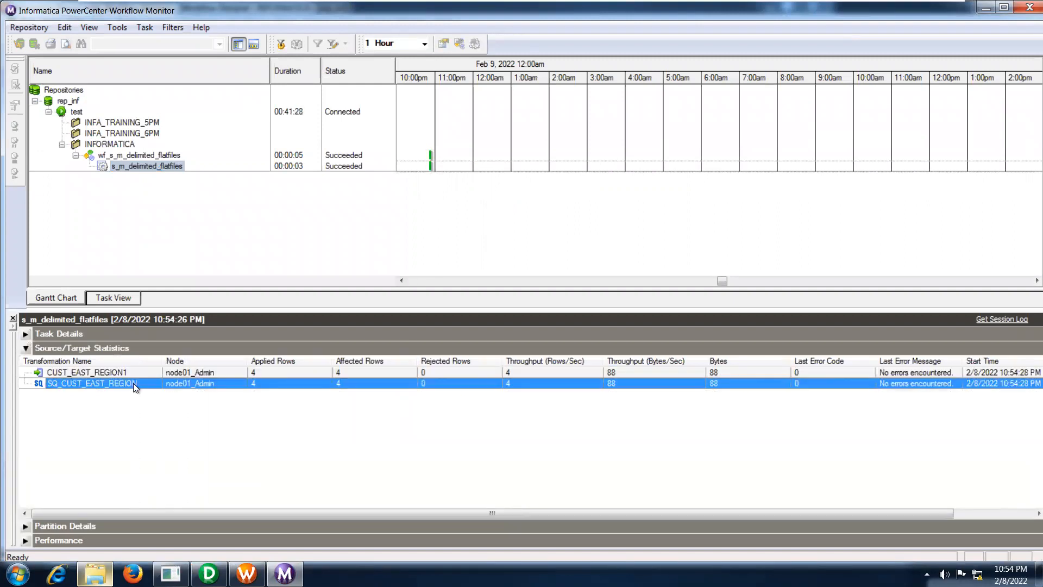
left_click(264, 368)
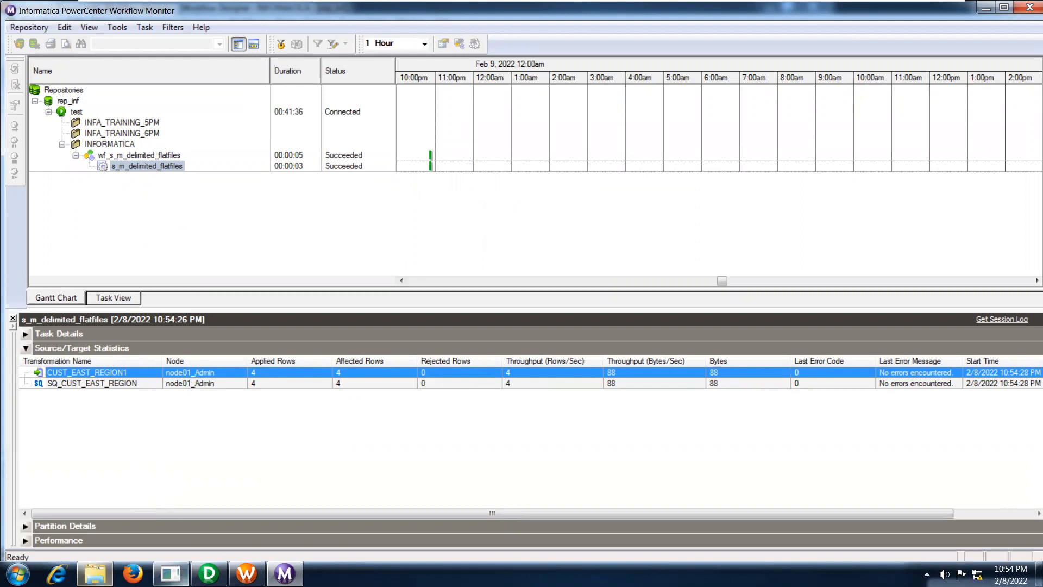
Switch to the TgtFiles folder in Windows Explorer and refresh its file list
left_click(134, 578)
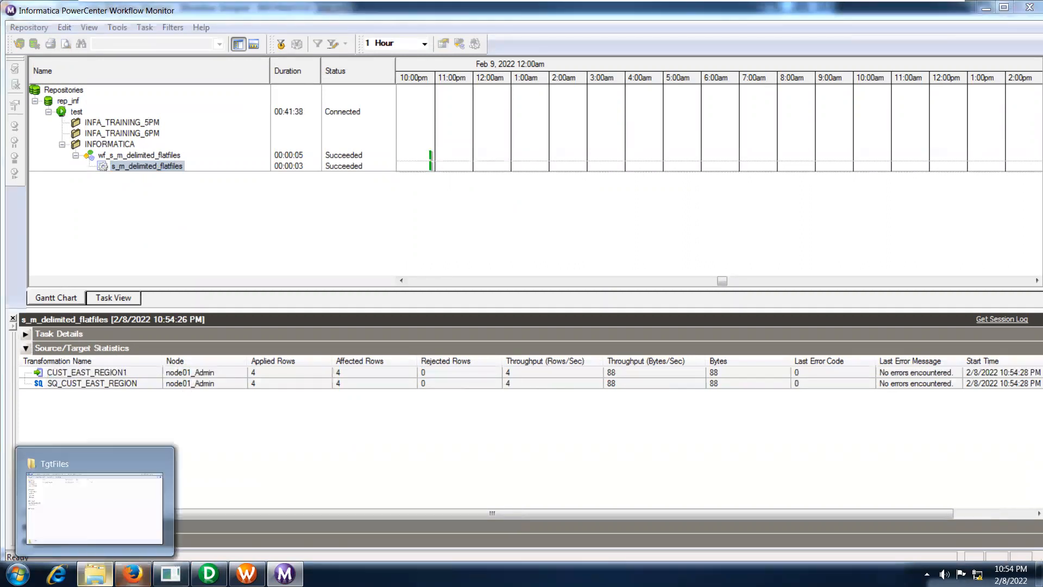
left_click(95, 574)
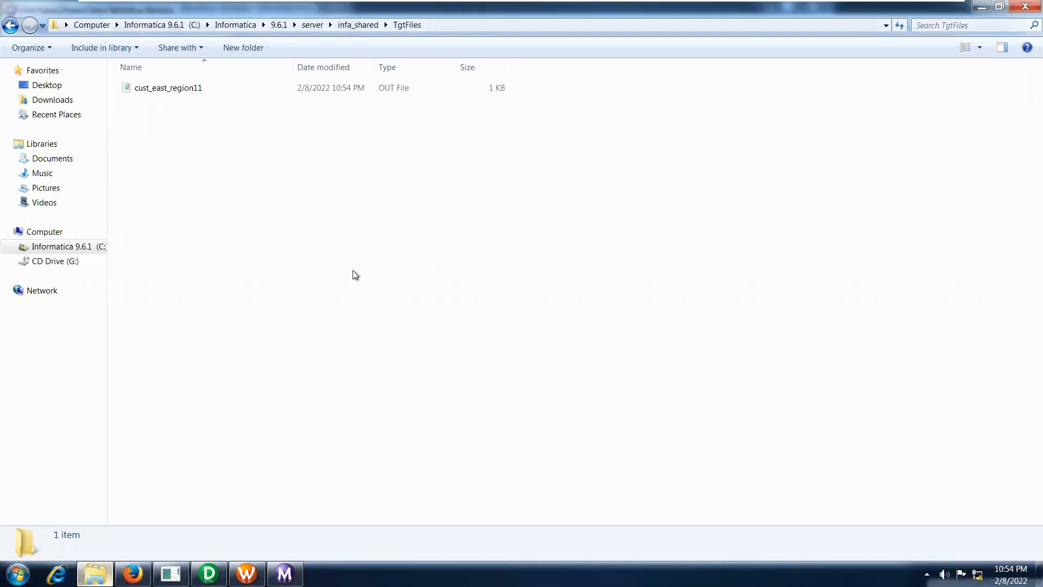
right_click(337, 240)
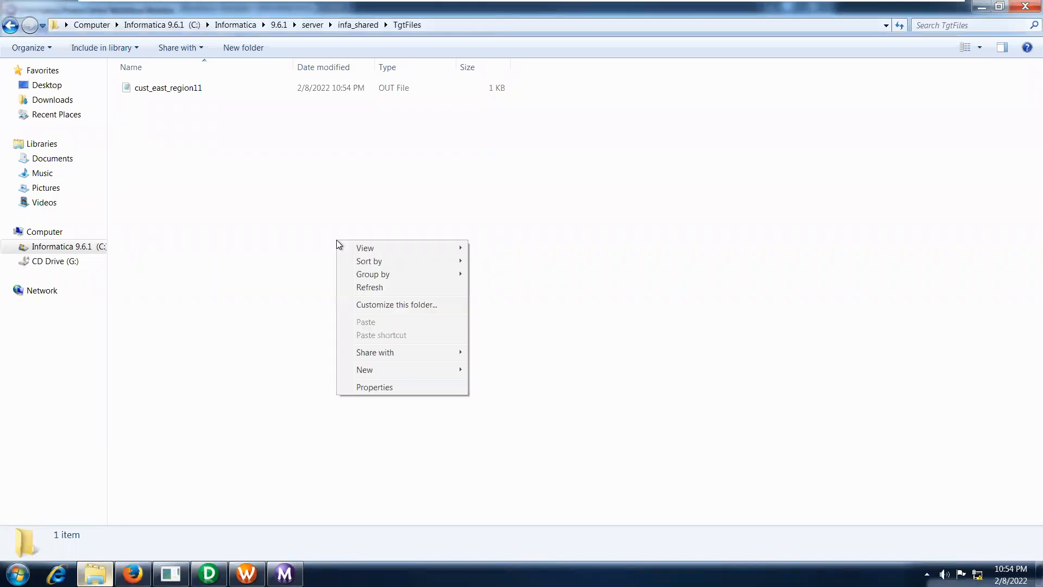
left_click(368, 285)
right_click(229, 165)
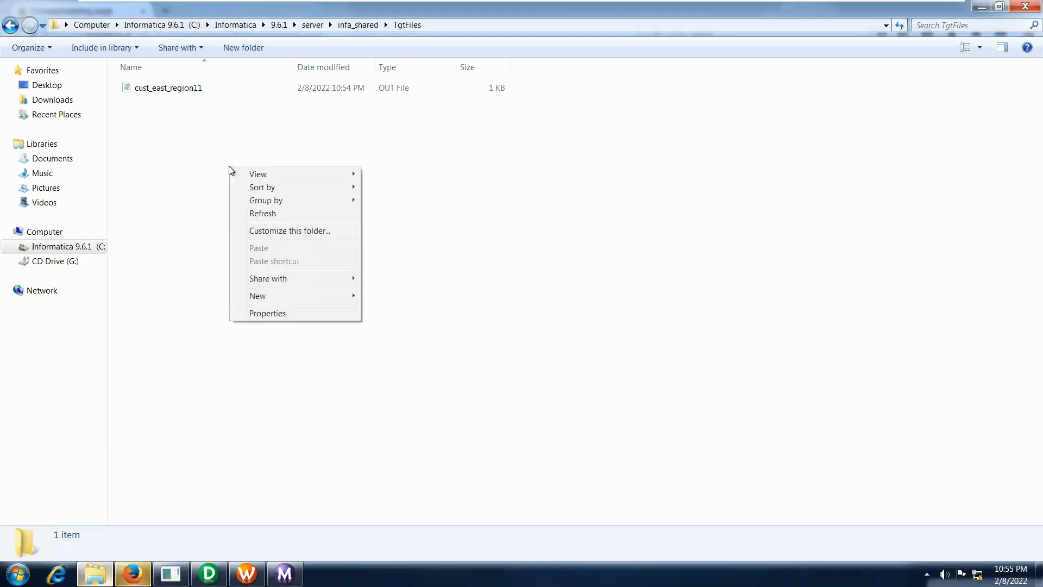
left_click(254, 214)
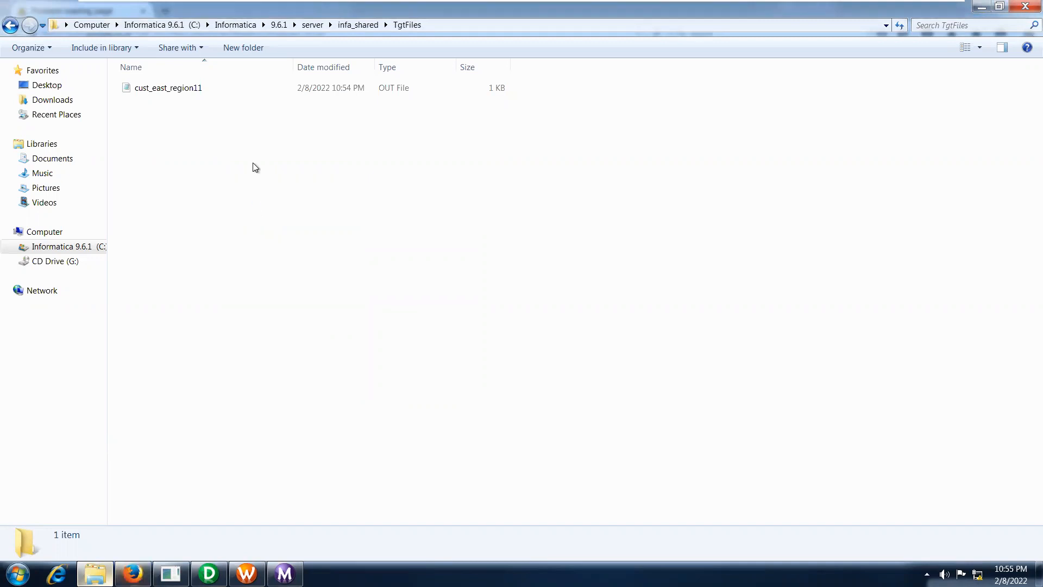
Examine the records in the cust_east_region11 output file in a maximized Notepad window, and close the file
double_click(245, 85)
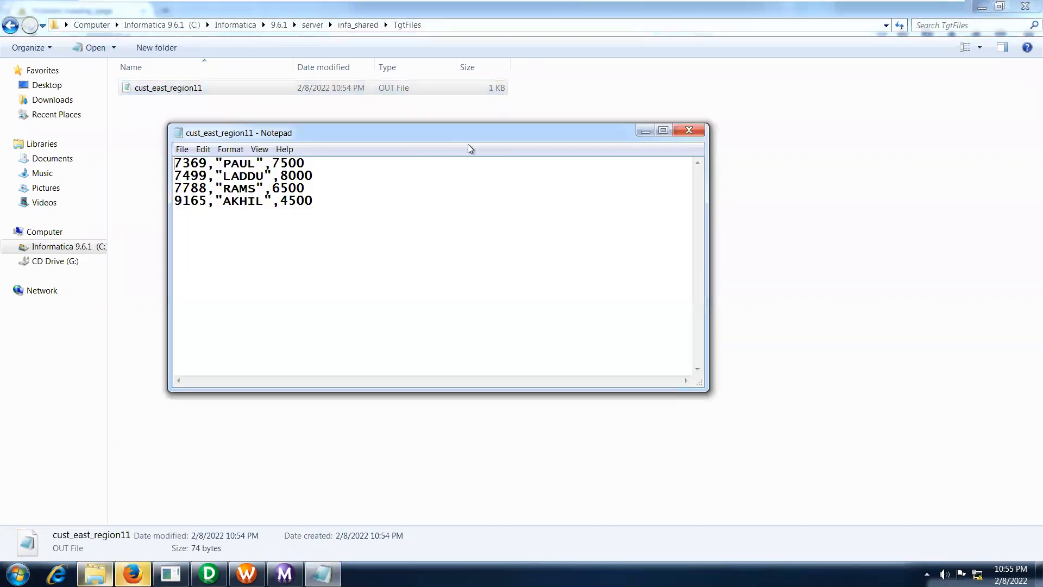
left_click(665, 130)
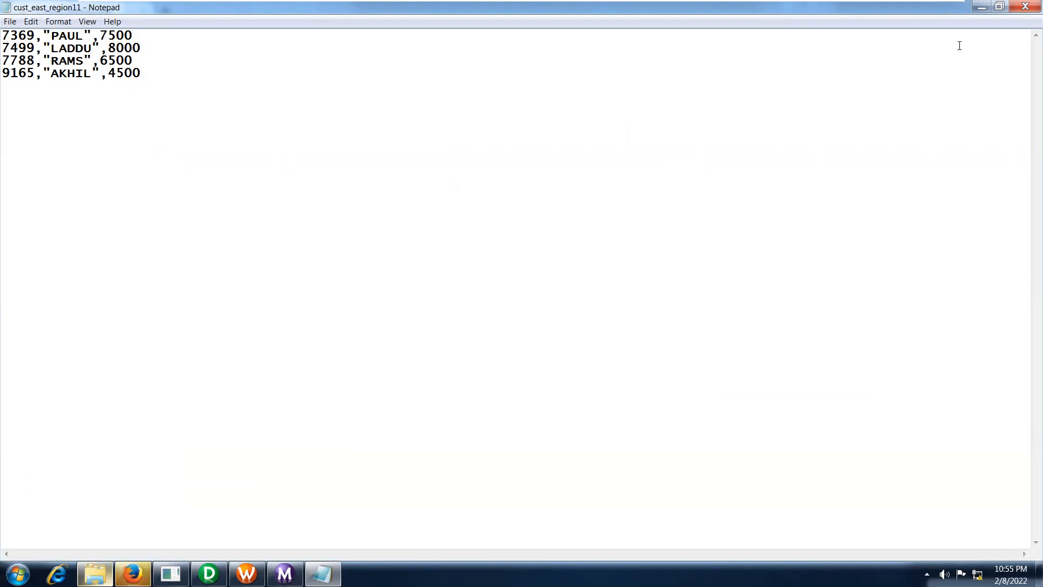
left_click(1013, 7)
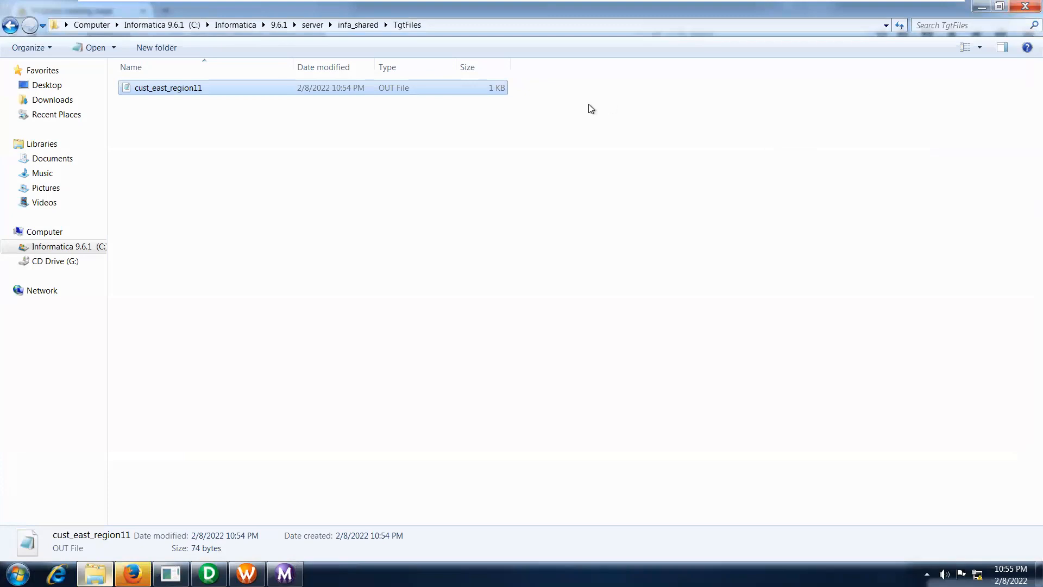
Close the TgtFiles folder window and Firefox, declining to make Firefox the default browser
left_click(1018, 7)
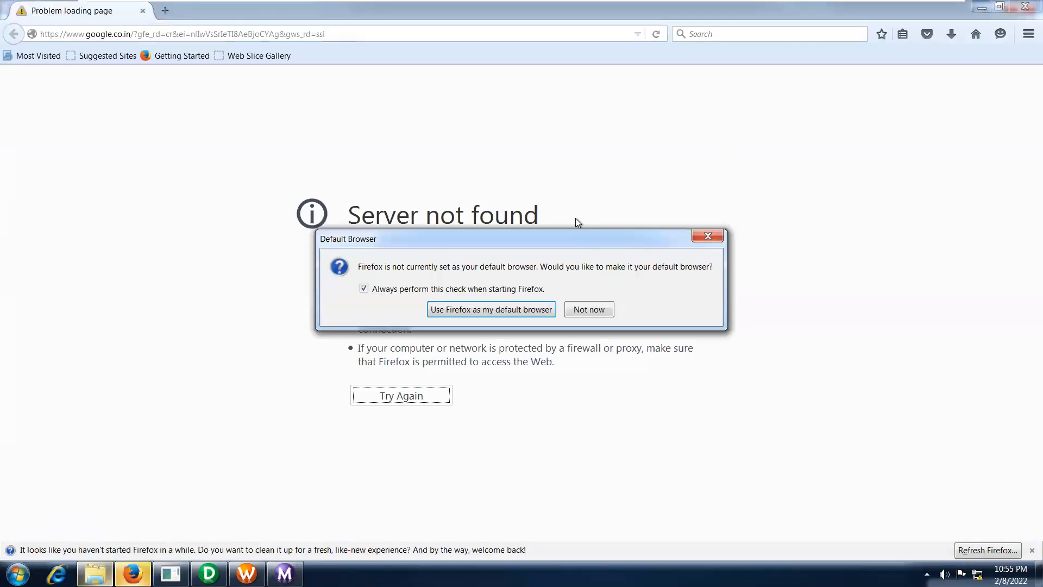
left_click(591, 310)
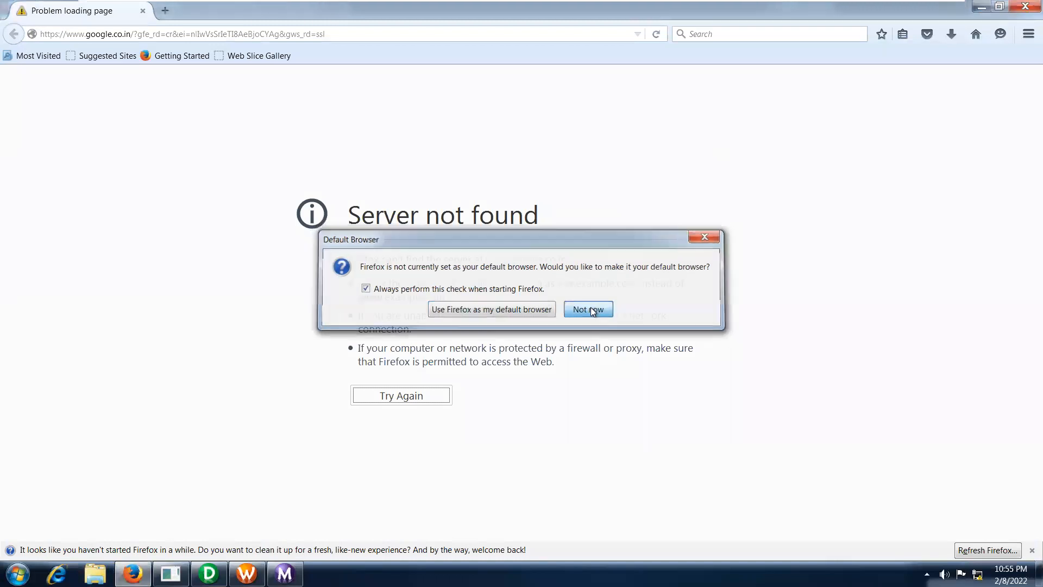
left_click(1014, 7)
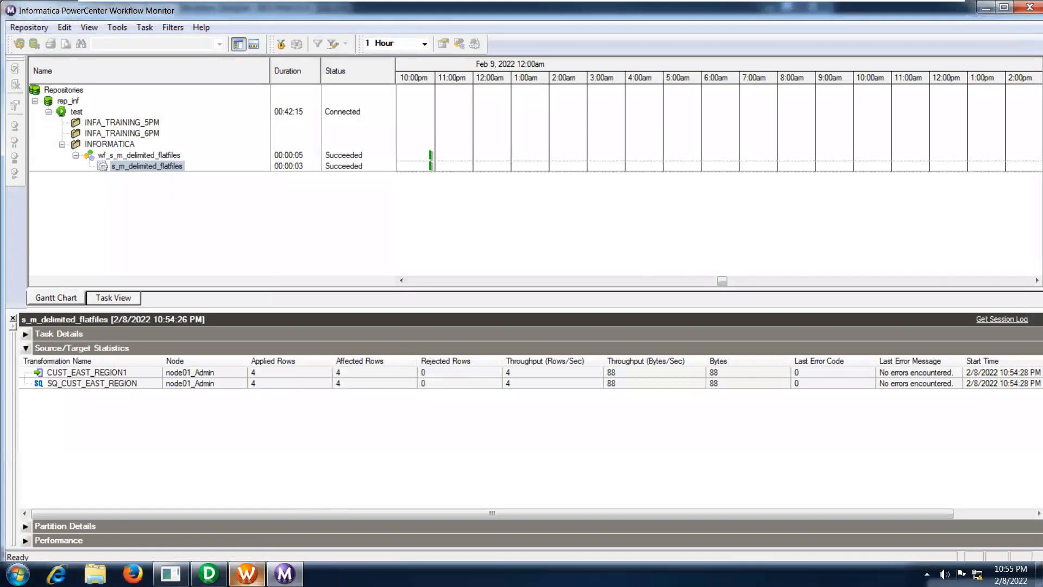
Switch to Workflow Manager and open the CUST_EAST_REGION1 target's file writer properties in the s_m_delimited_flatfiles session, collapsing the Writers and Connections sections
left_click(246, 573)
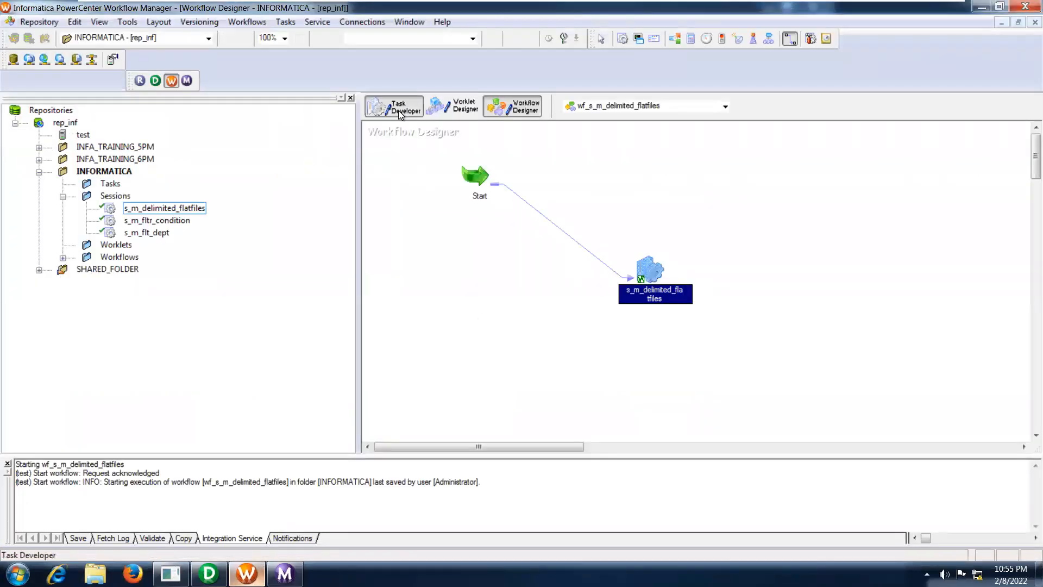
left_click(399, 110)
double_click(413, 161)
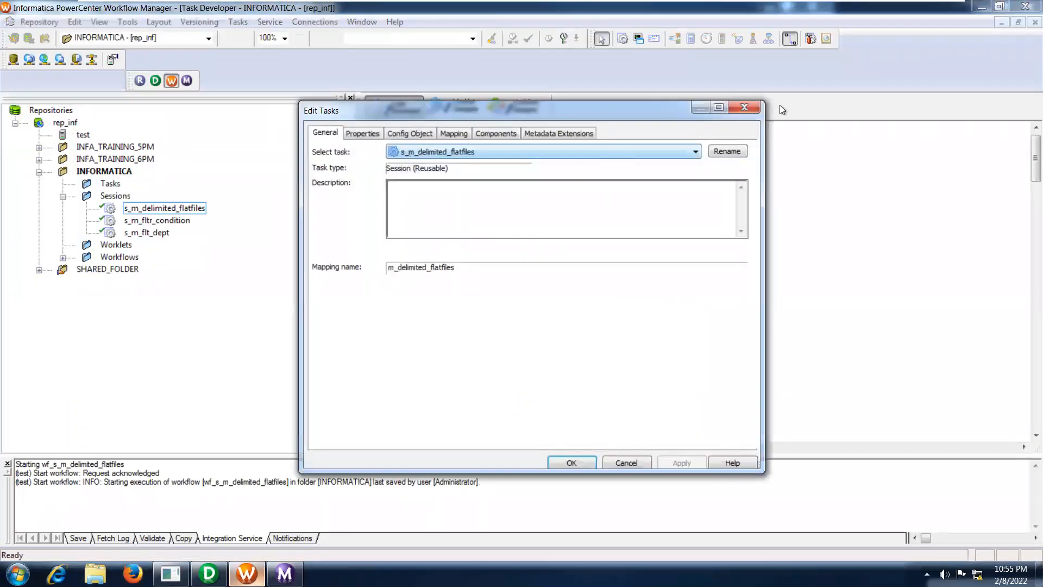
left_click(723, 108)
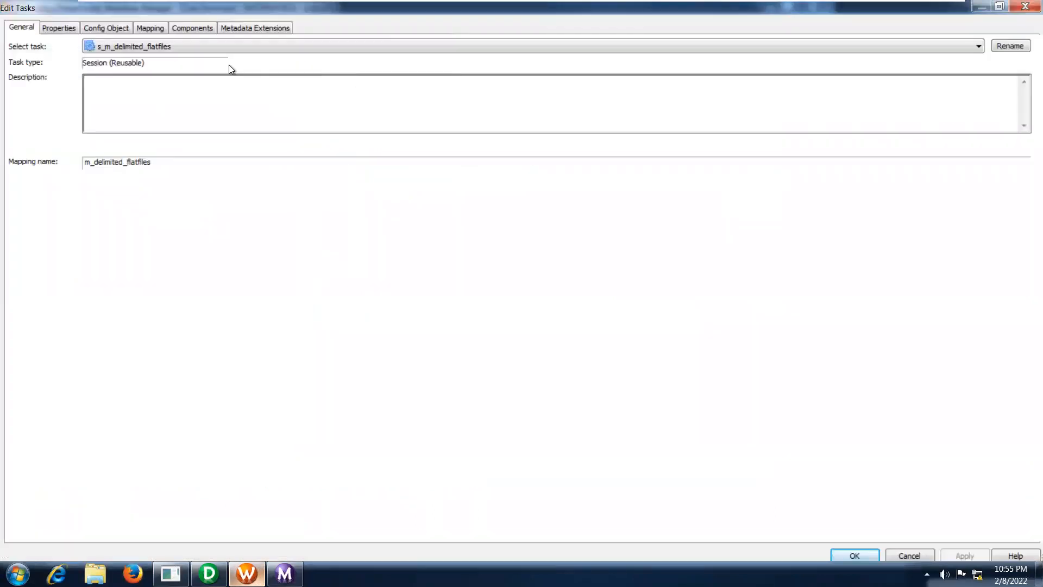
left_click(145, 30)
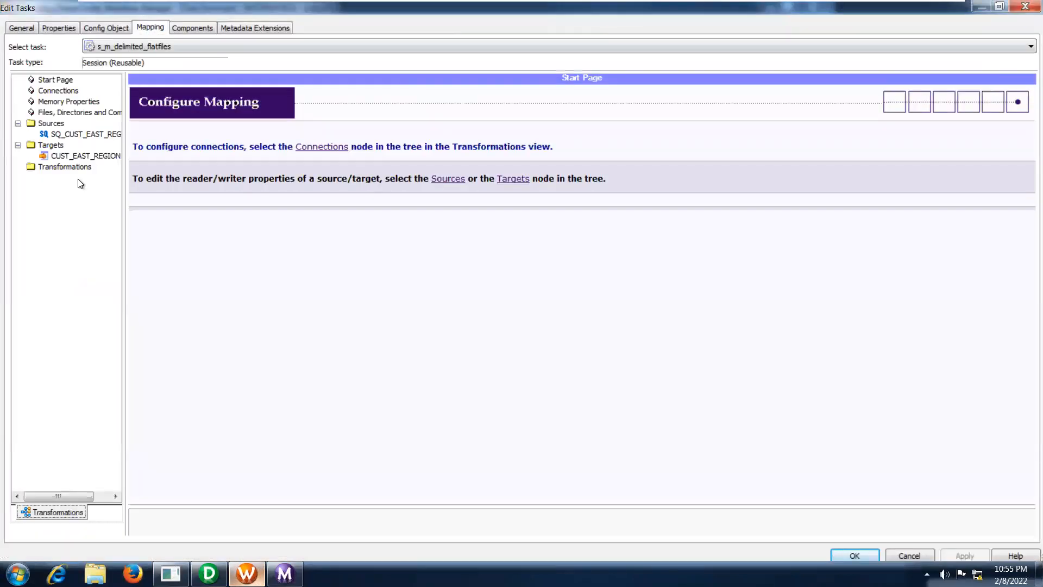
left_click(75, 156)
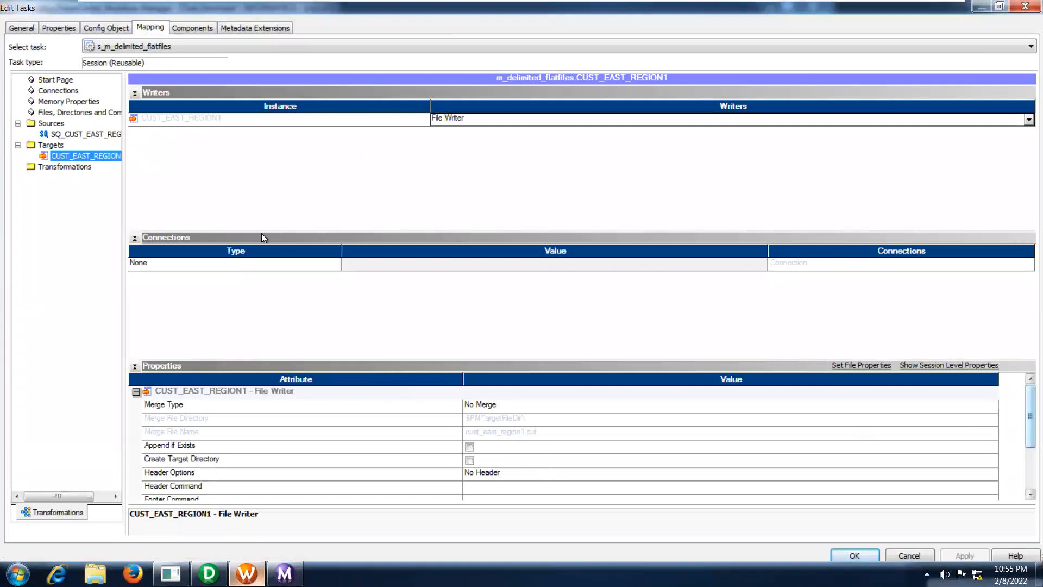
left_click(135, 93)
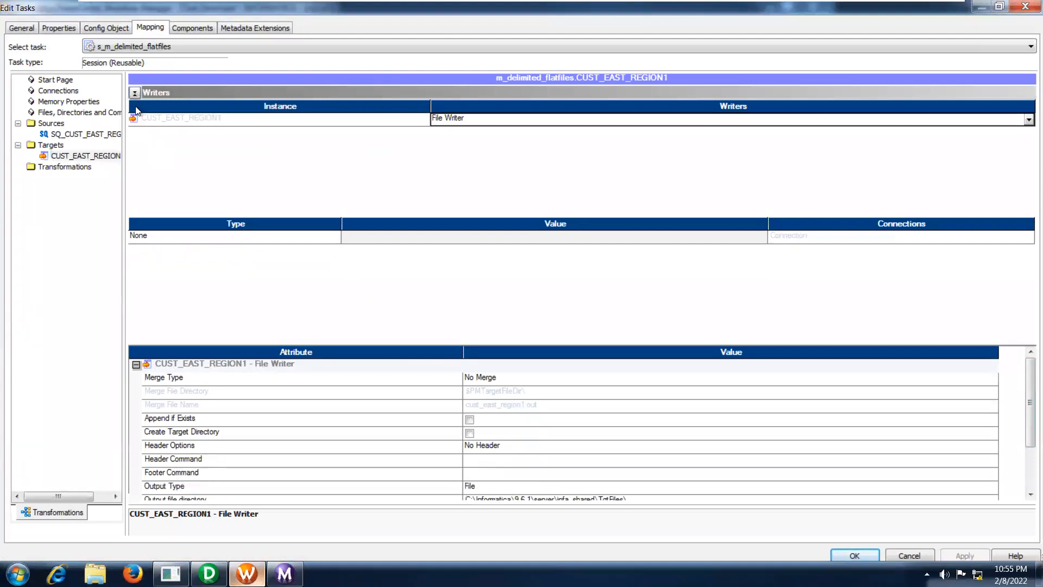
left_click(134, 107)
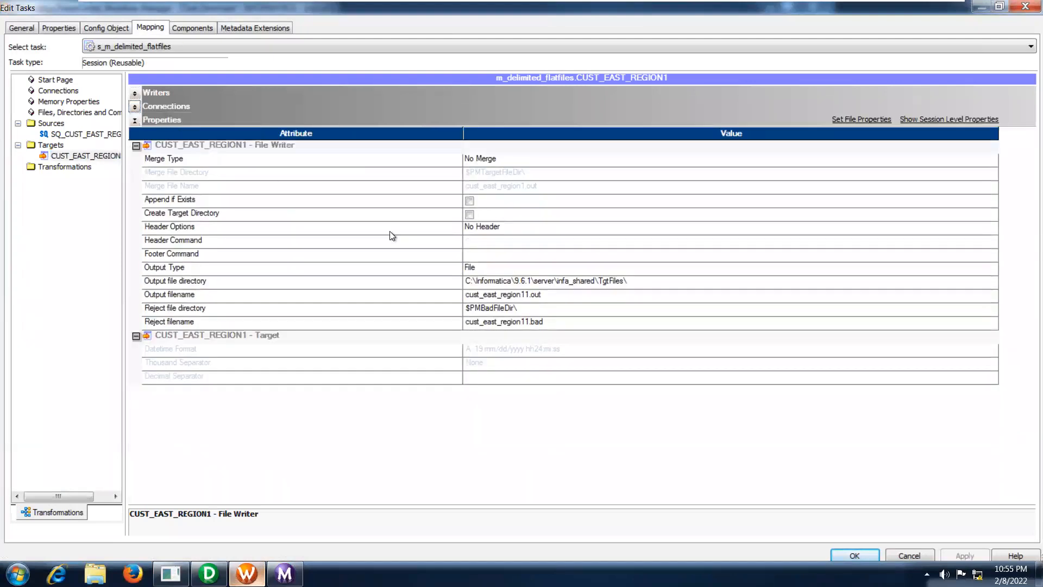
Set the target's Header Options to "Use header command output" with the header command "ECHO CUST_ID,CUST_NAME,AMOUNT" and apply the session changes
left_click(536, 229)
left_click(536, 228)
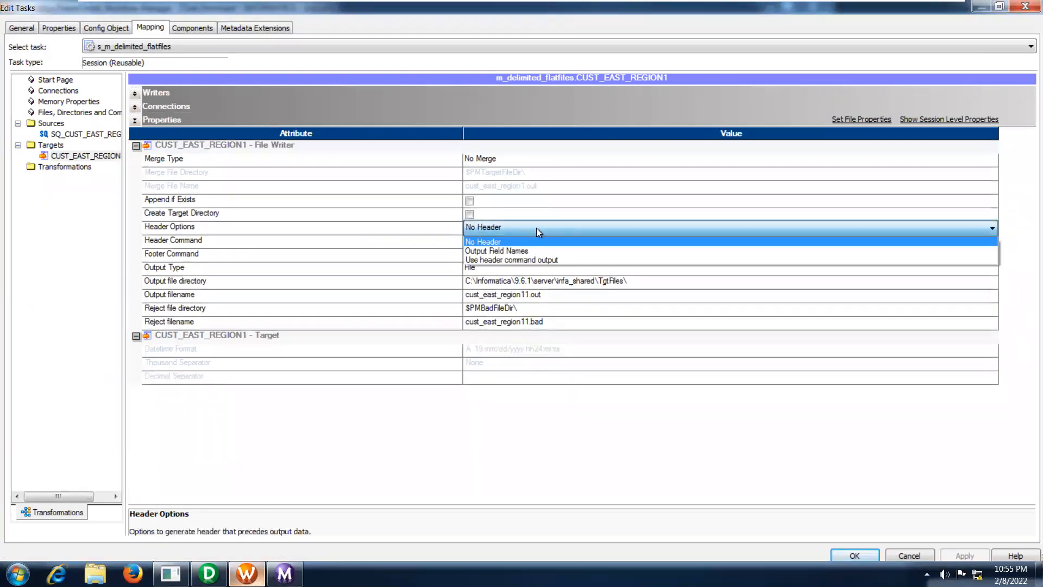
left_click(530, 262)
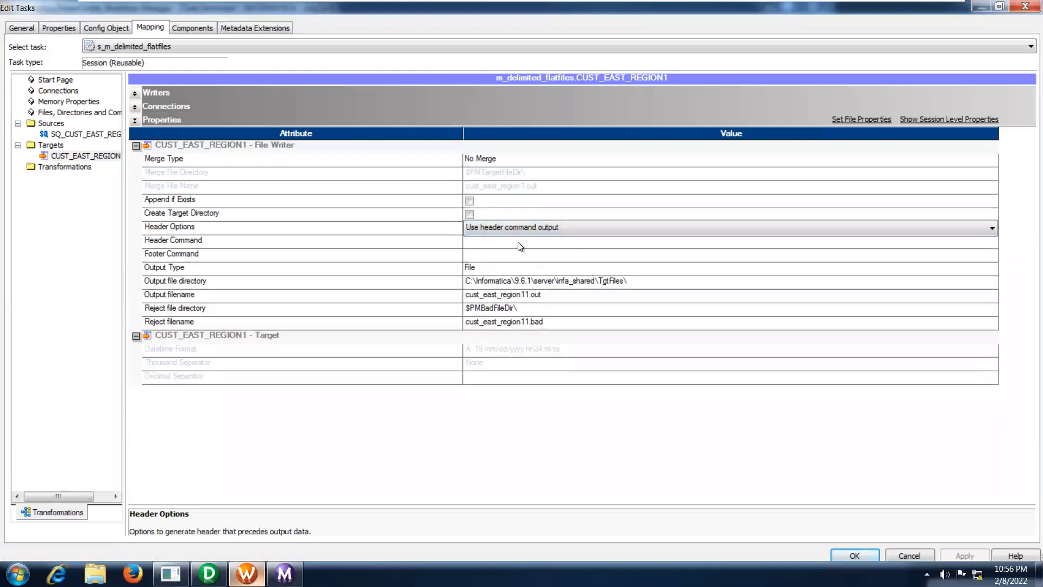
left_click(518, 242)
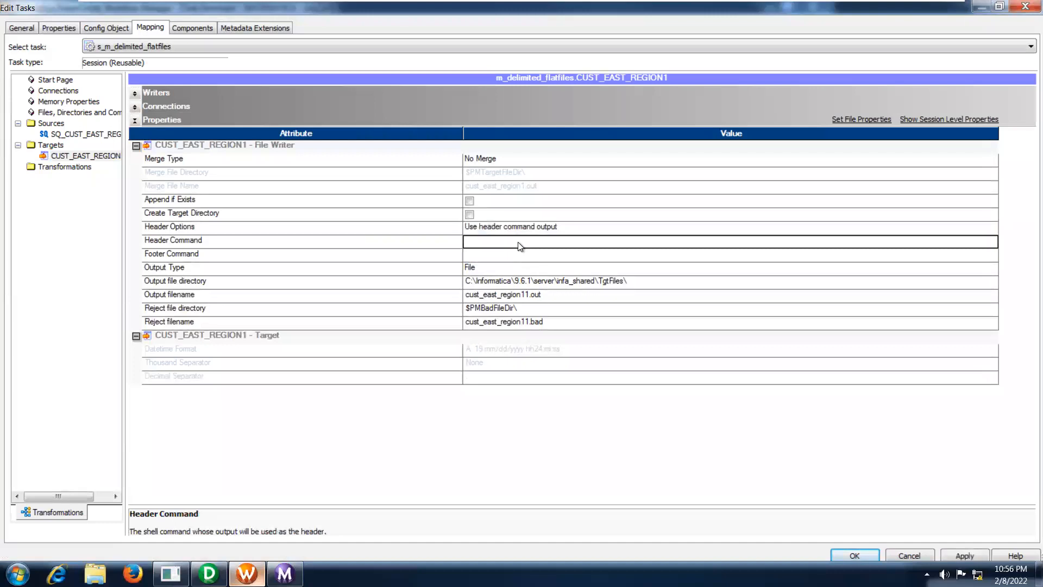
type("ECHO")
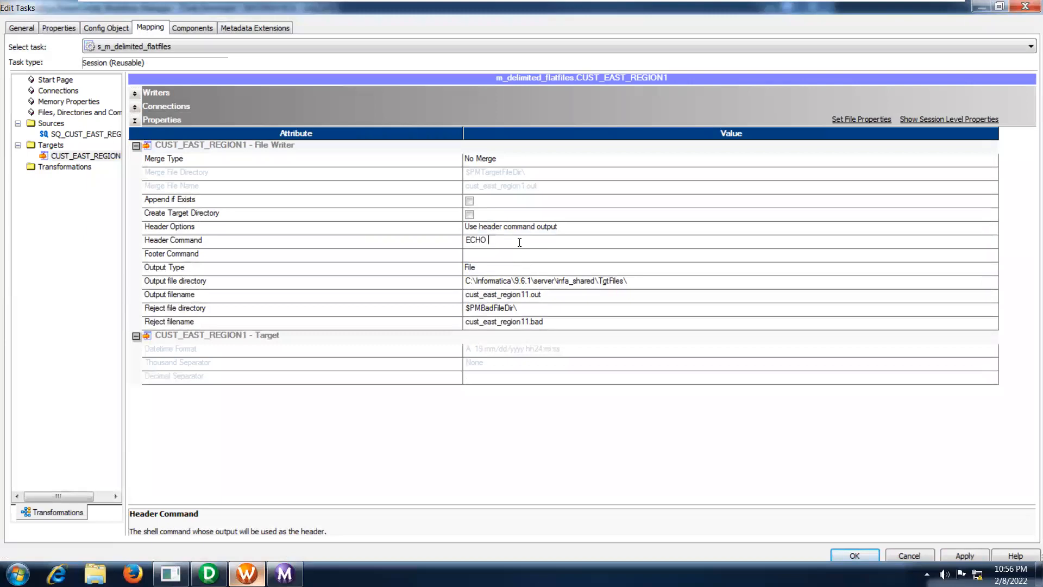
type(" CUST_ID,CUST_NAME,AMOUNT\"\"")
left_click(965, 556)
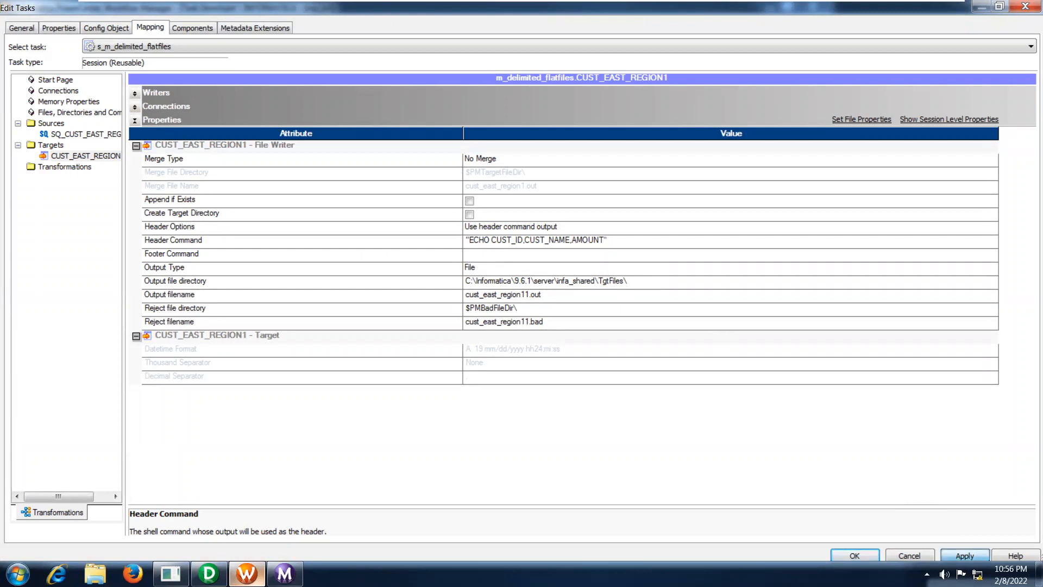
left_click(855, 556)
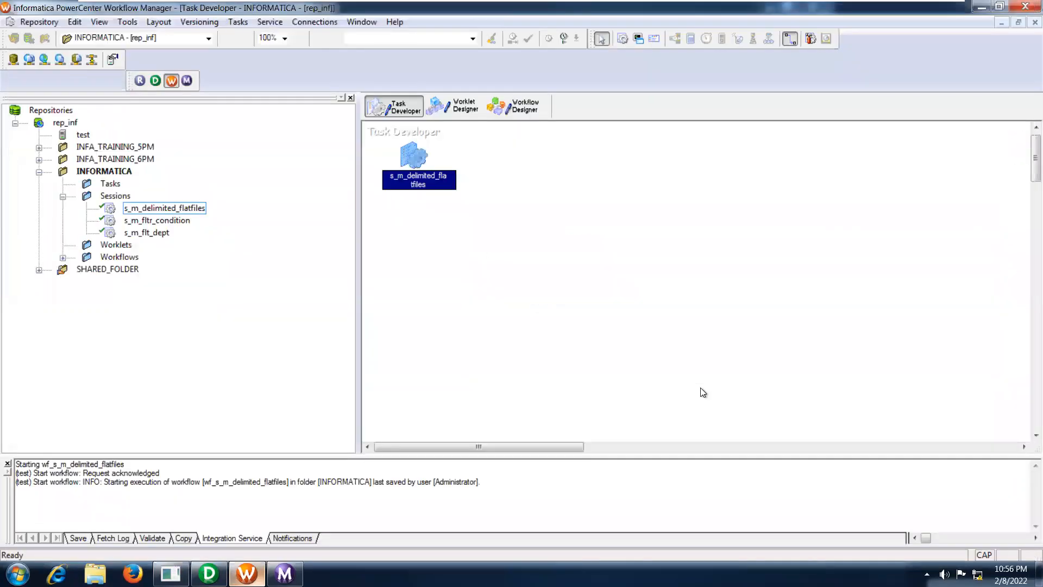
Save the updated session to the repository and start the wf_s_m_delimited_flatfiles workflow again
key("ctrl+s")
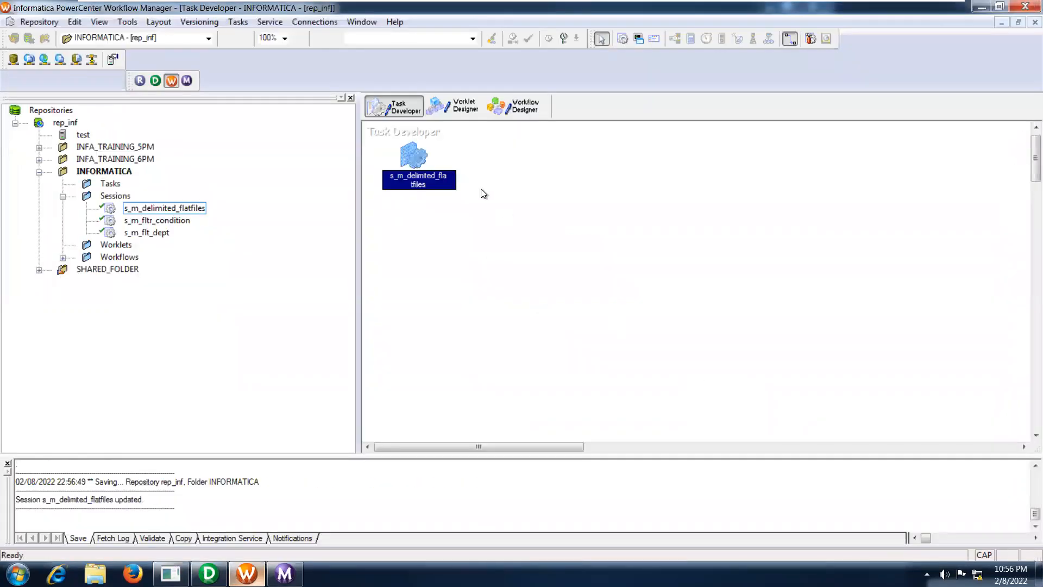
left_click(512, 109)
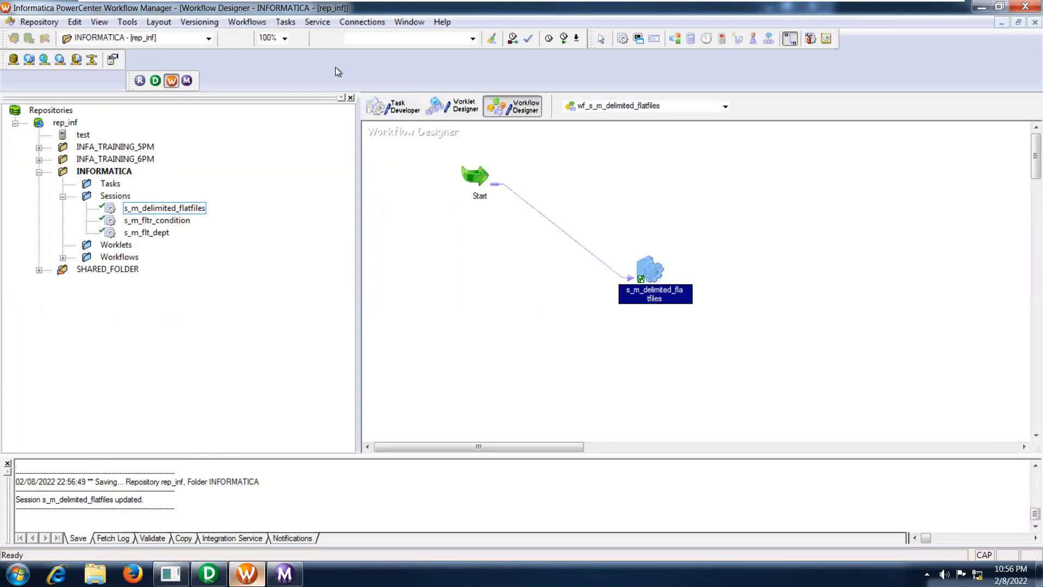
left_click(251, 23)
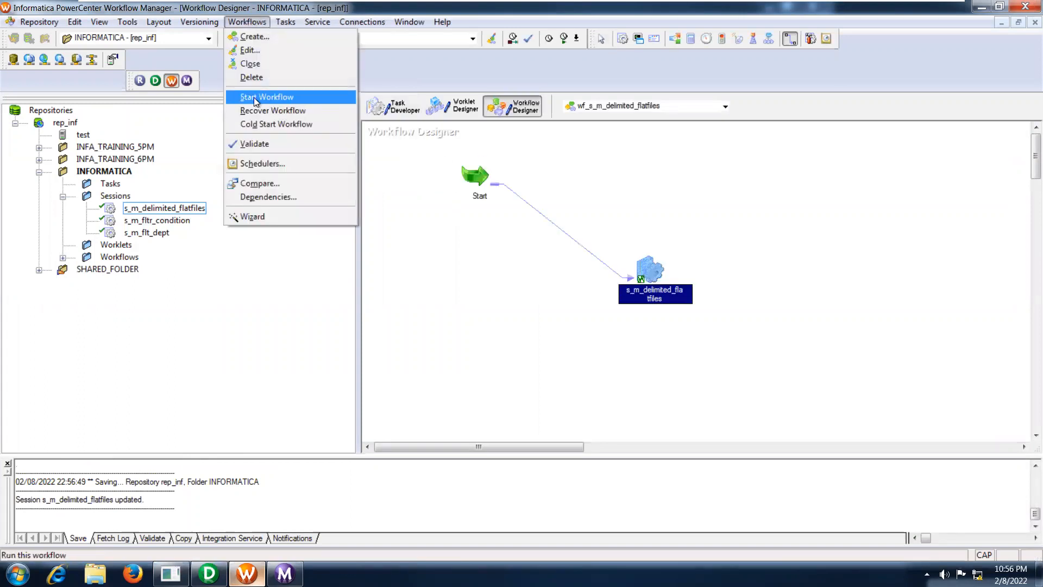
left_click(254, 96)
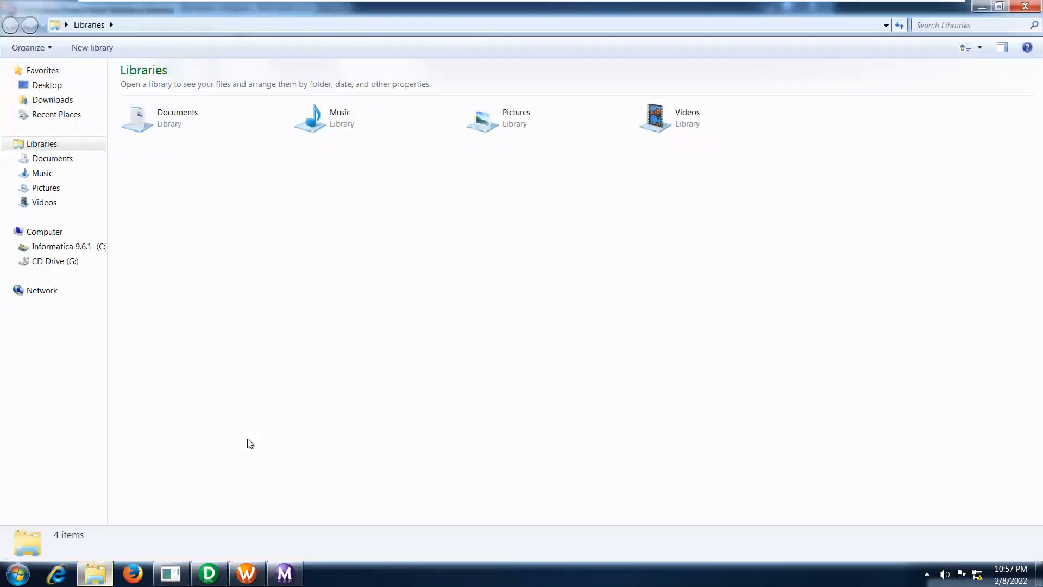
Browse to C:\Informatica\9.6.1\server\infa_shared\TgtFiles and refresh the folder listing
left_click(82, 249)
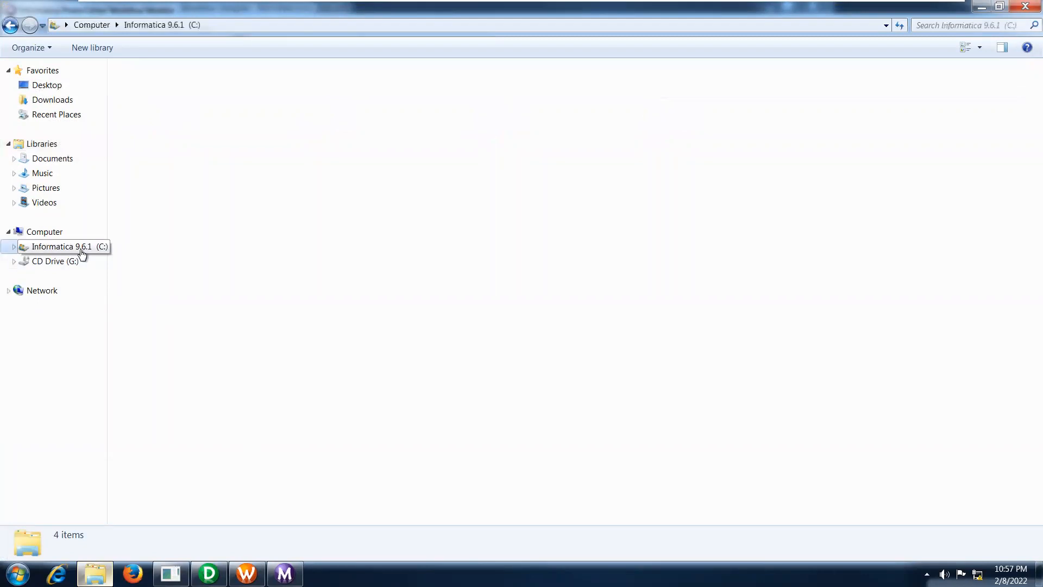
double_click(174, 130)
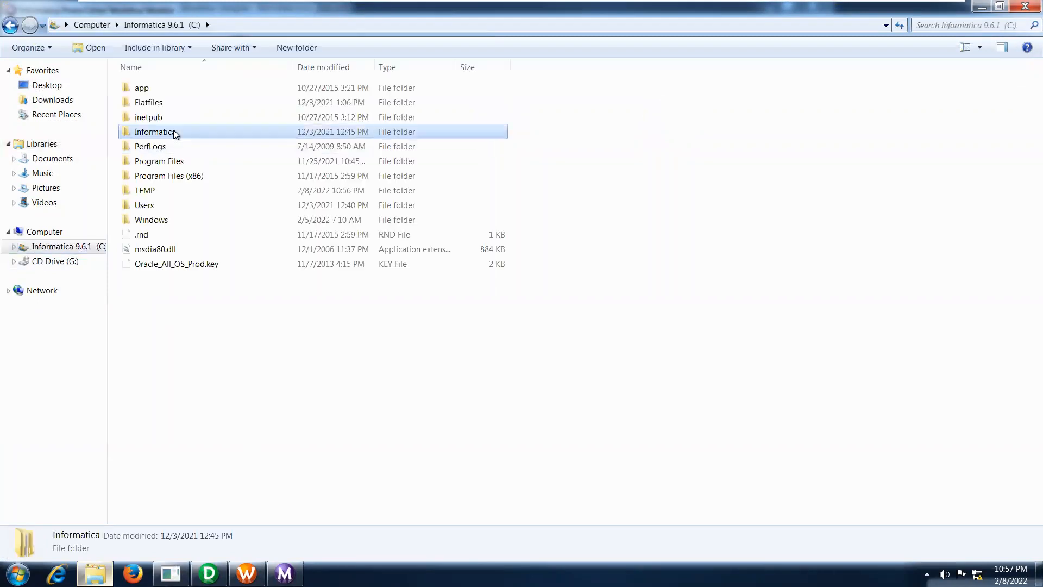
double_click(159, 90)
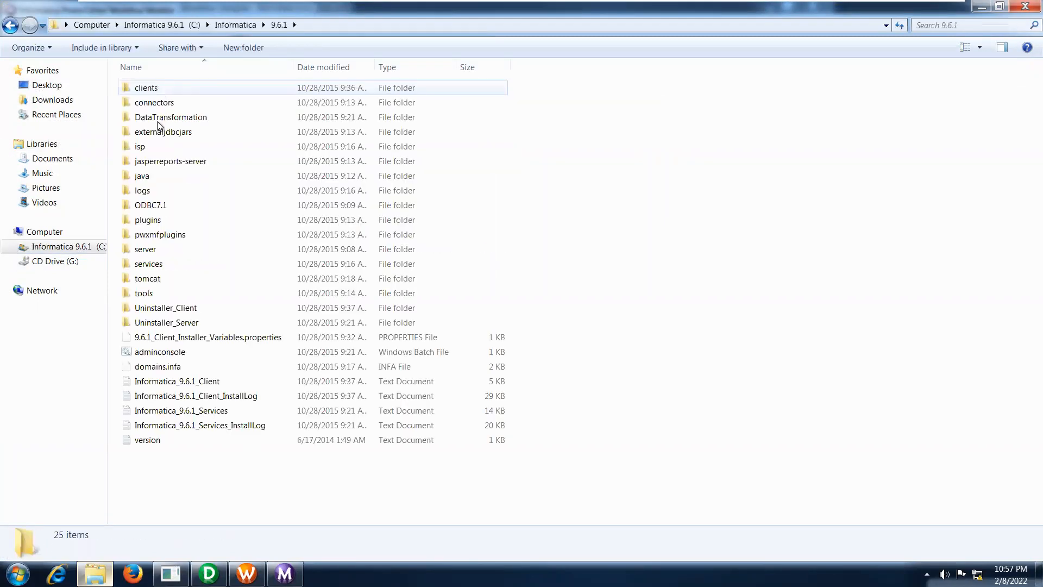
double_click(158, 250)
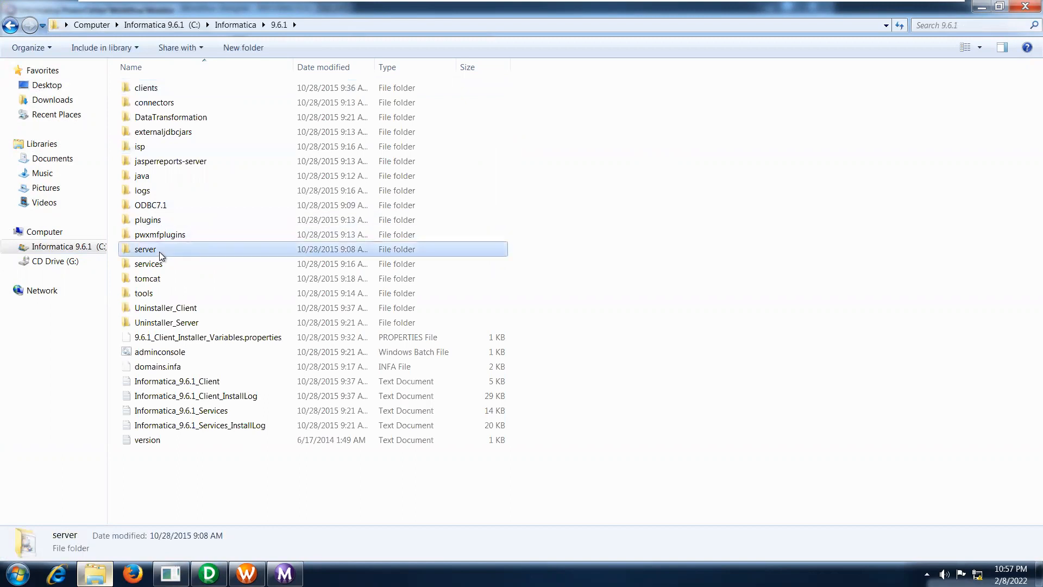
double_click(184, 119)
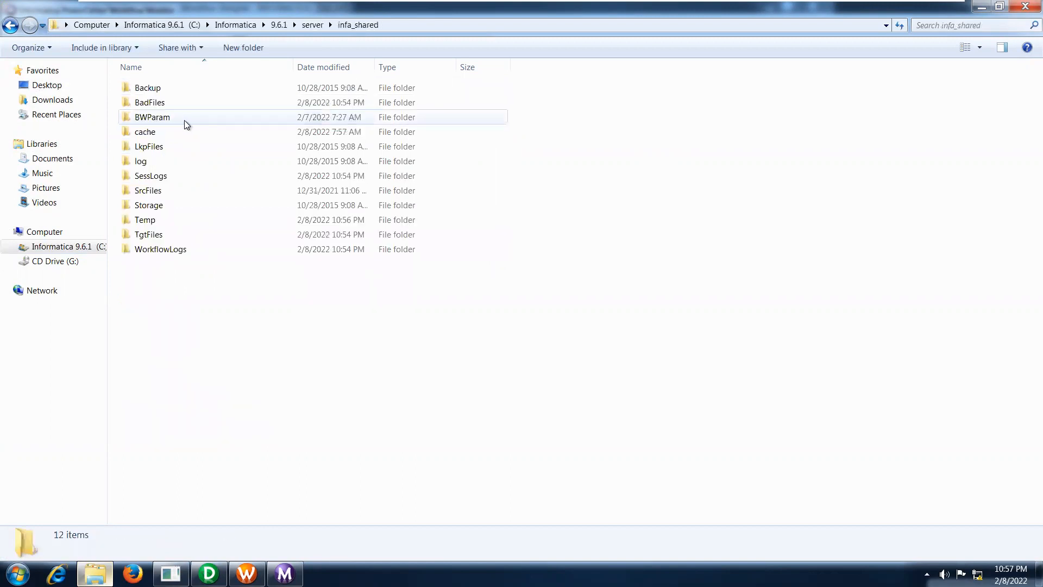
double_click(165, 234)
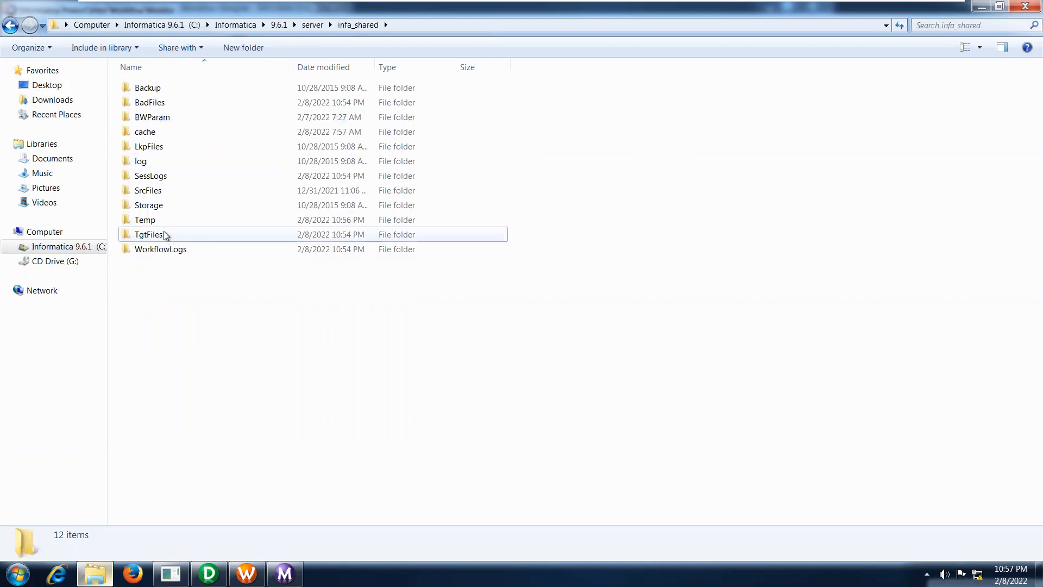
right_click(164, 230)
left_click(187, 276)
right_click(187, 277)
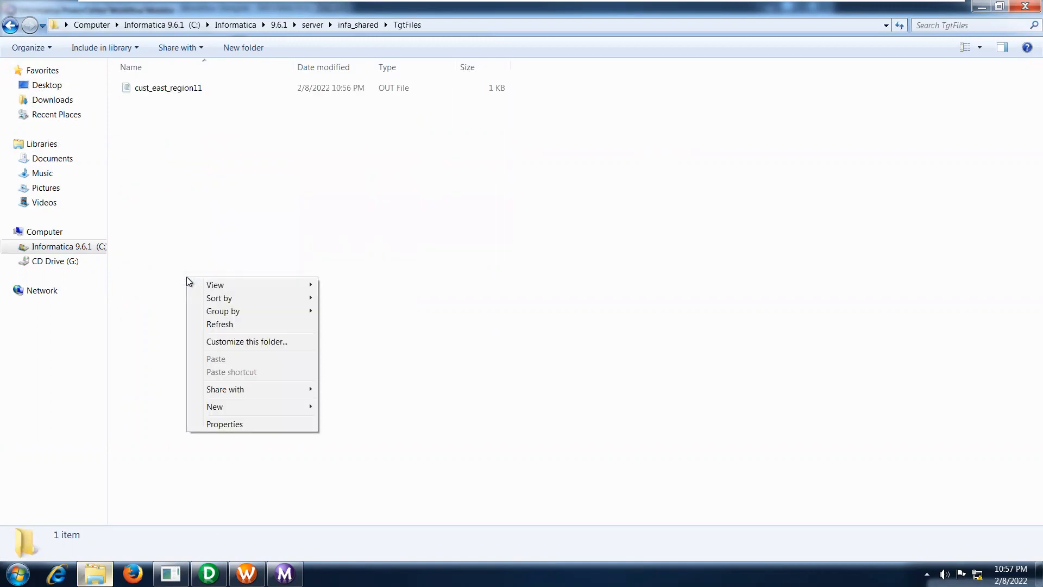
left_click(213, 325)
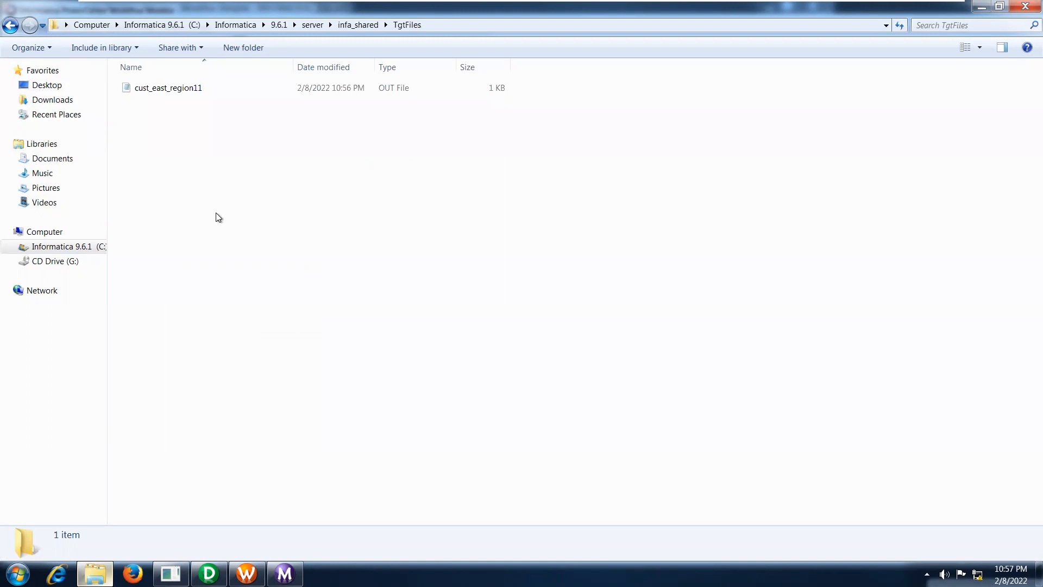
Open the cust_east_region11 output file, examine its header row and the quoting of the customer names, and close it
double_click(213, 89)
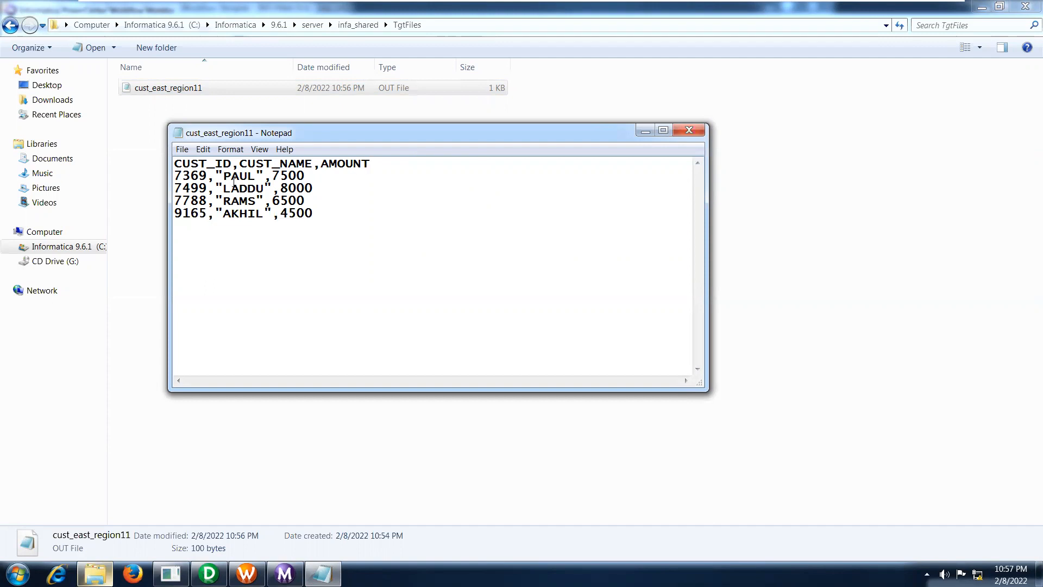
double_click(233, 182)
left_click(251, 180)
left_click(696, 131)
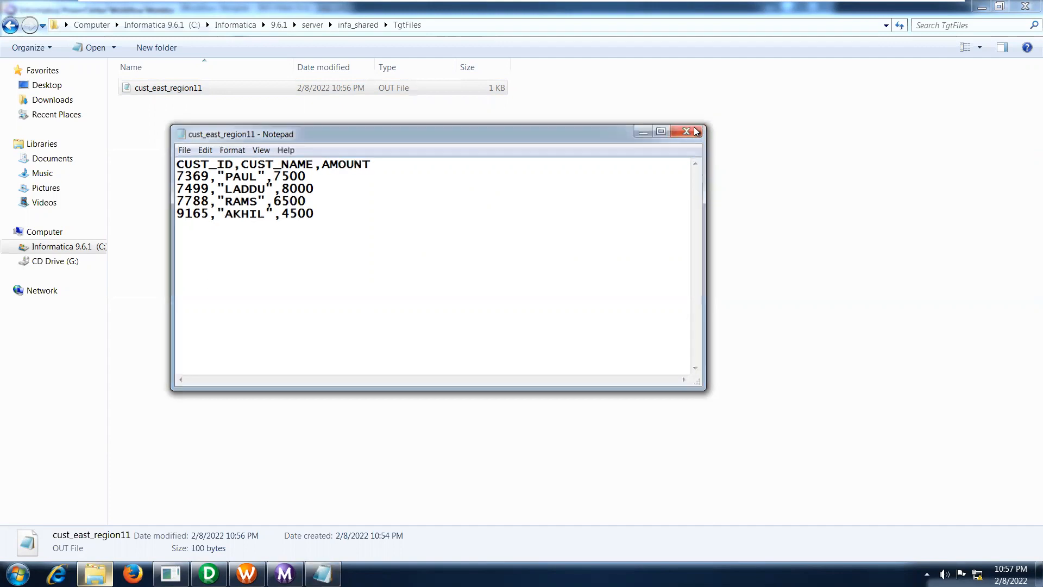
left_click(563, 202)
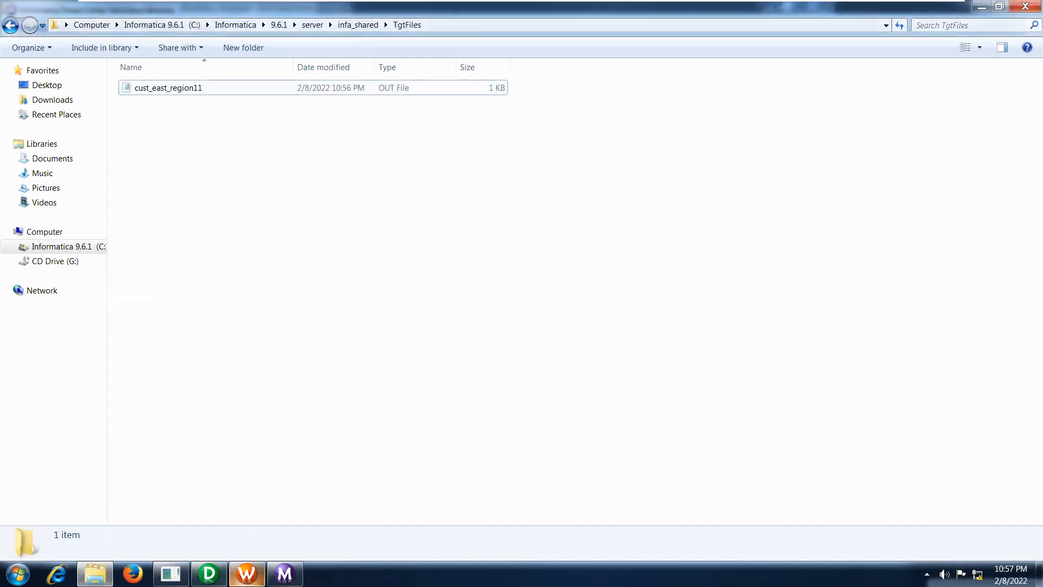
Switch to Workflow Manager and open the CUST_EAST_REGION1 target's file writer properties in the reusable s_m_delimited_flatfiles session, collapsing Writers and Connections
left_click(247, 573)
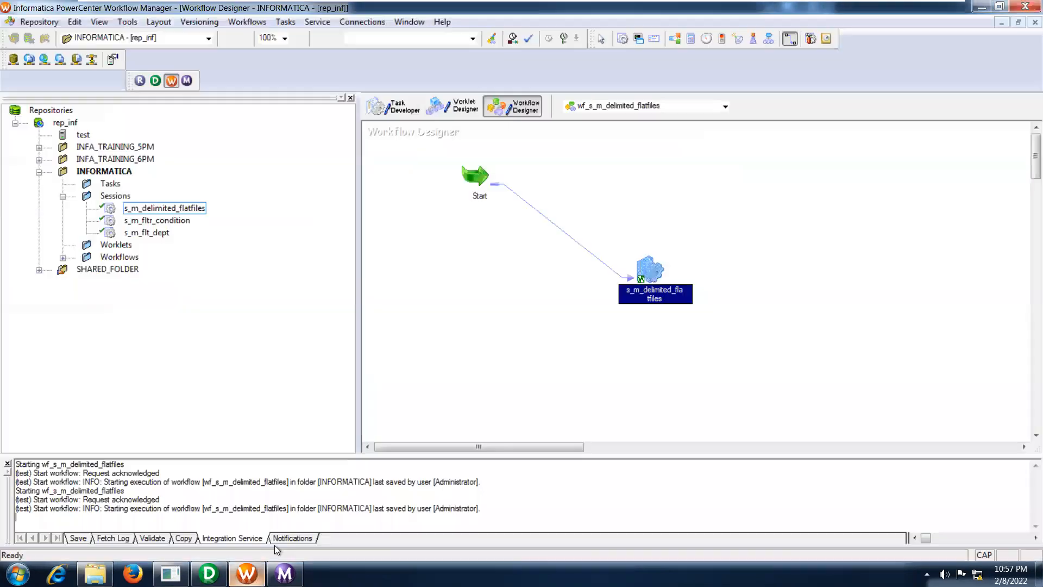
left_click(406, 108)
double_click(415, 153)
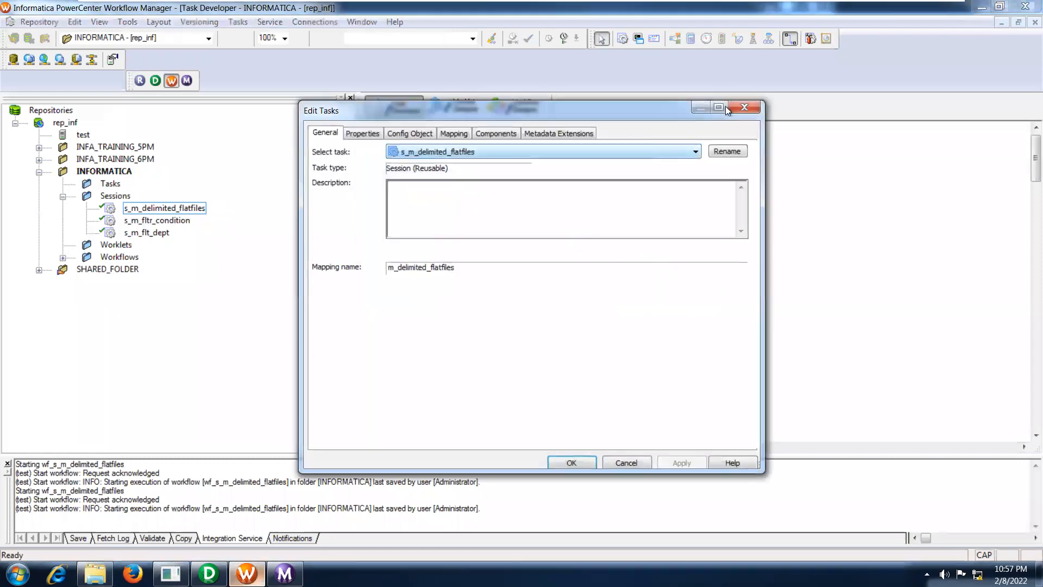
left_click(726, 108)
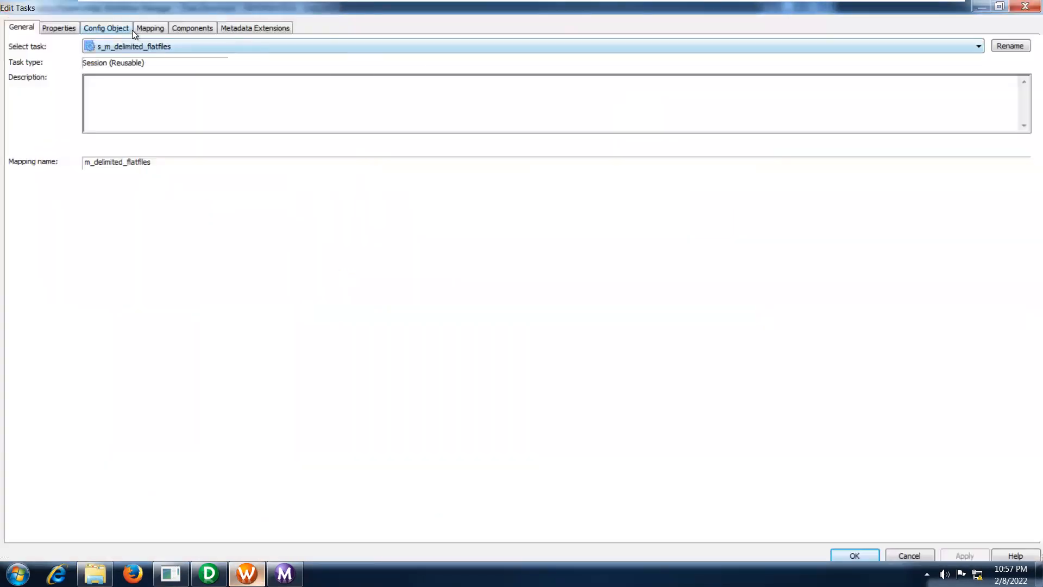
left_click(146, 24)
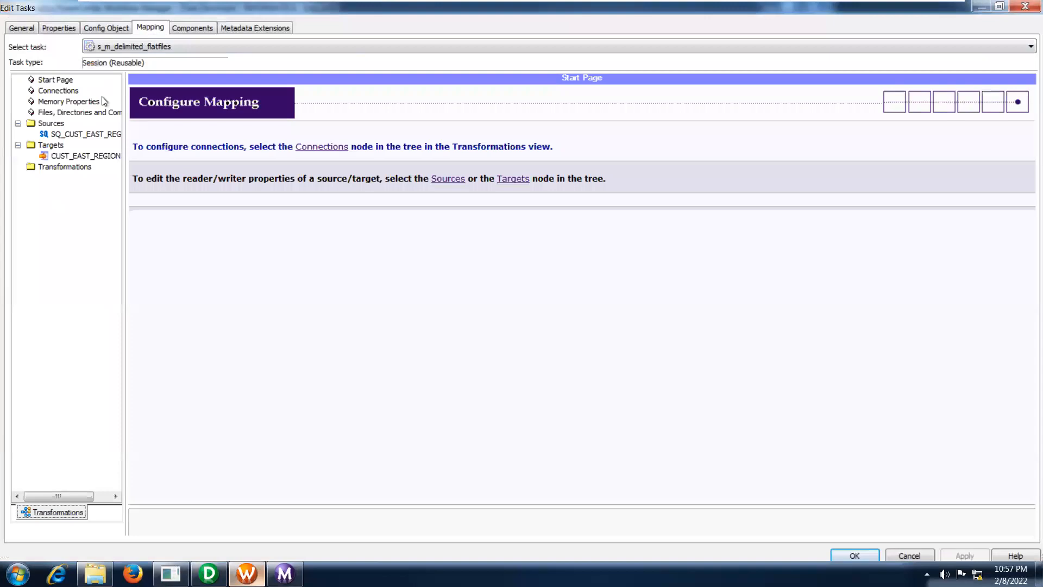
left_click(77, 155)
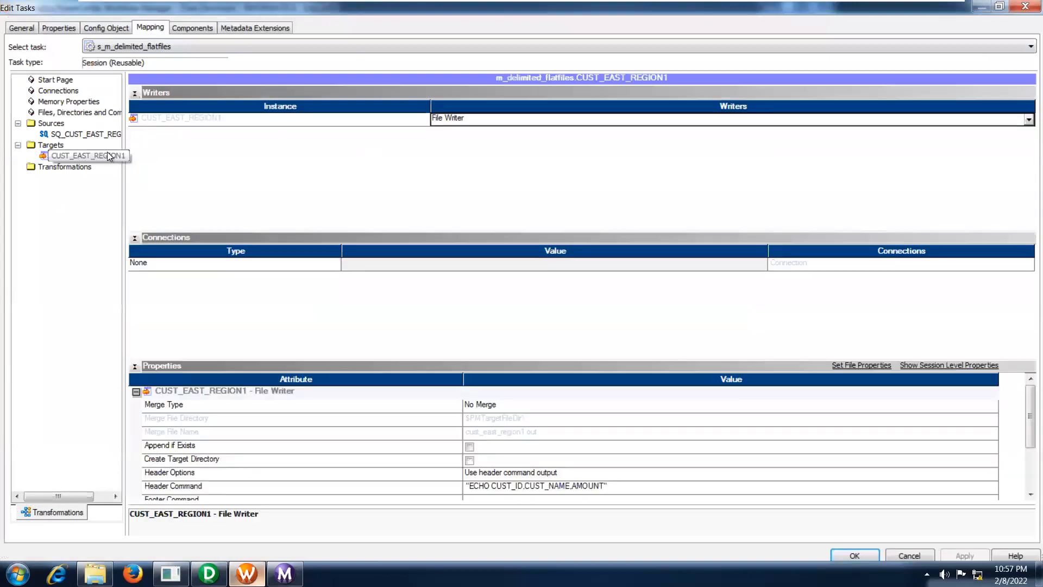
left_click(139, 93)
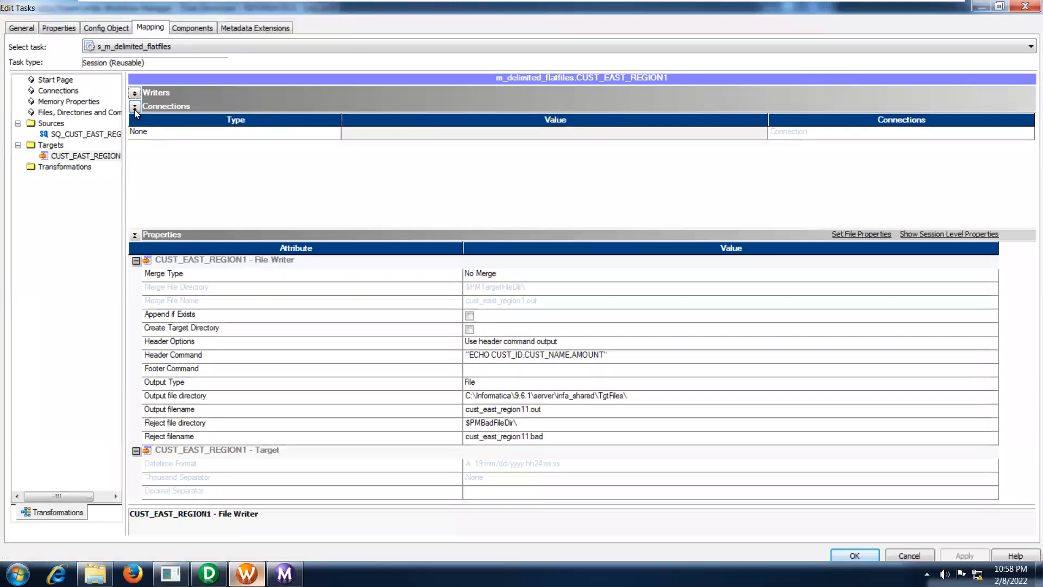
left_click(134, 109)
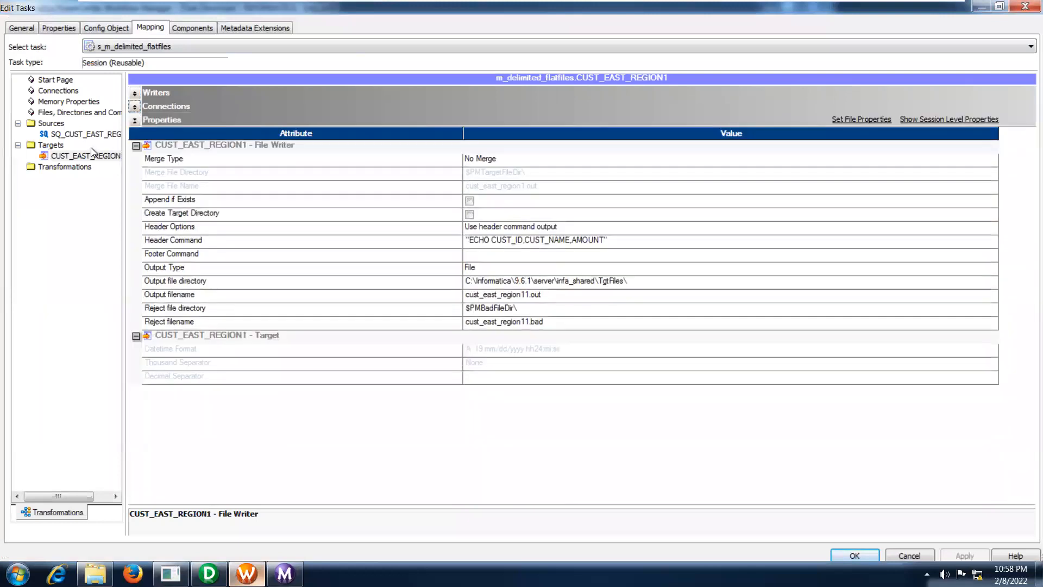
left_click(86, 154)
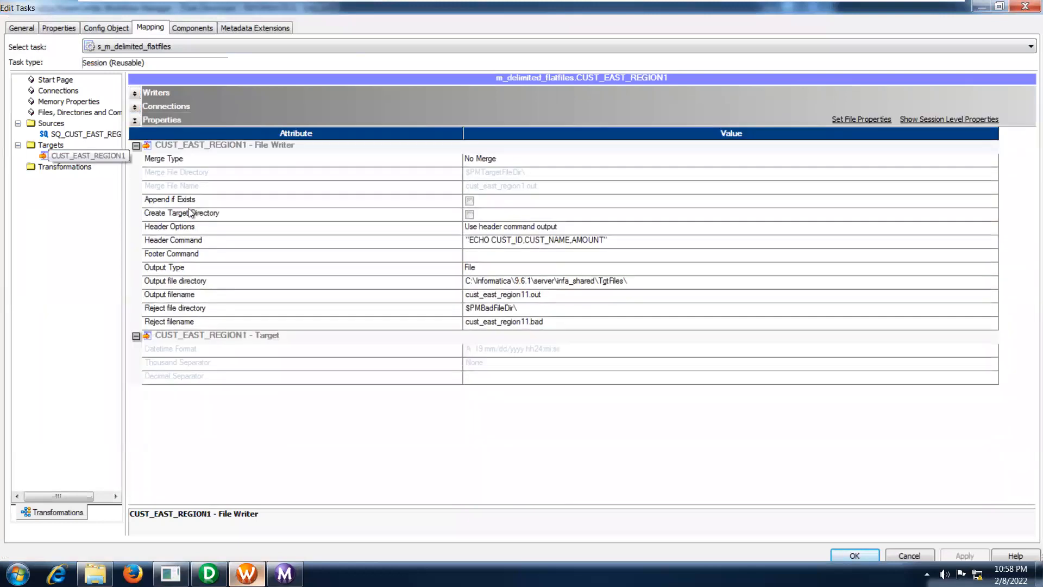
Set Optional Quotes to None in the CUST_EAST_REGION1 target's delimited file properties and apply the session changes
left_click(856, 120)
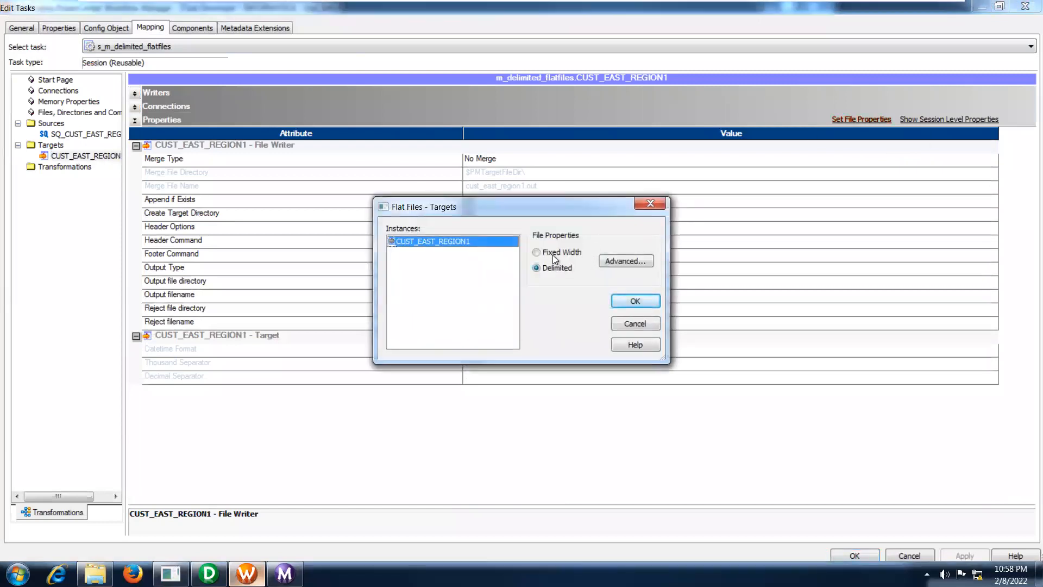
left_click(609, 260)
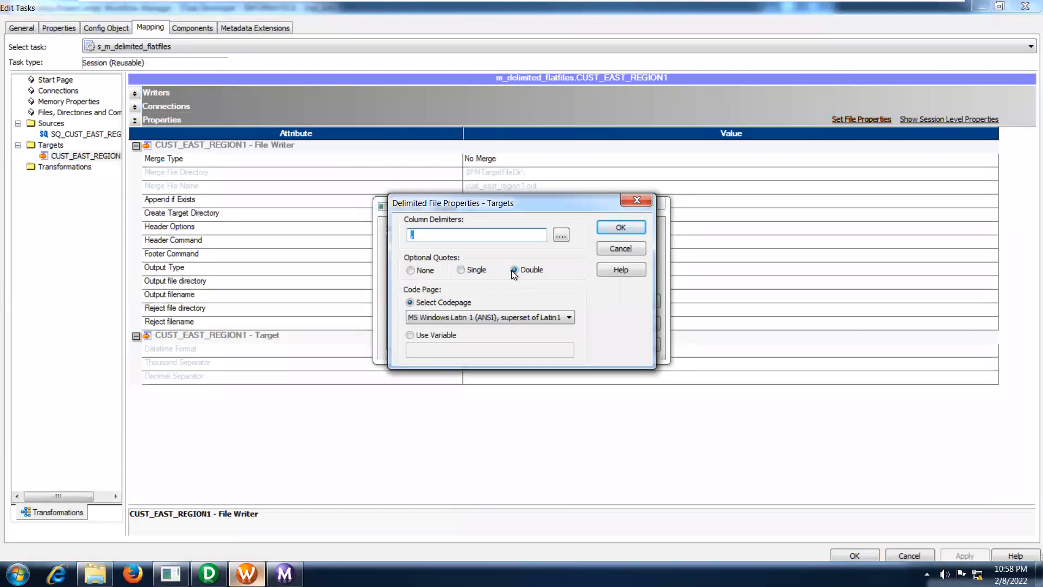
left_click(410, 270)
left_click(635, 232)
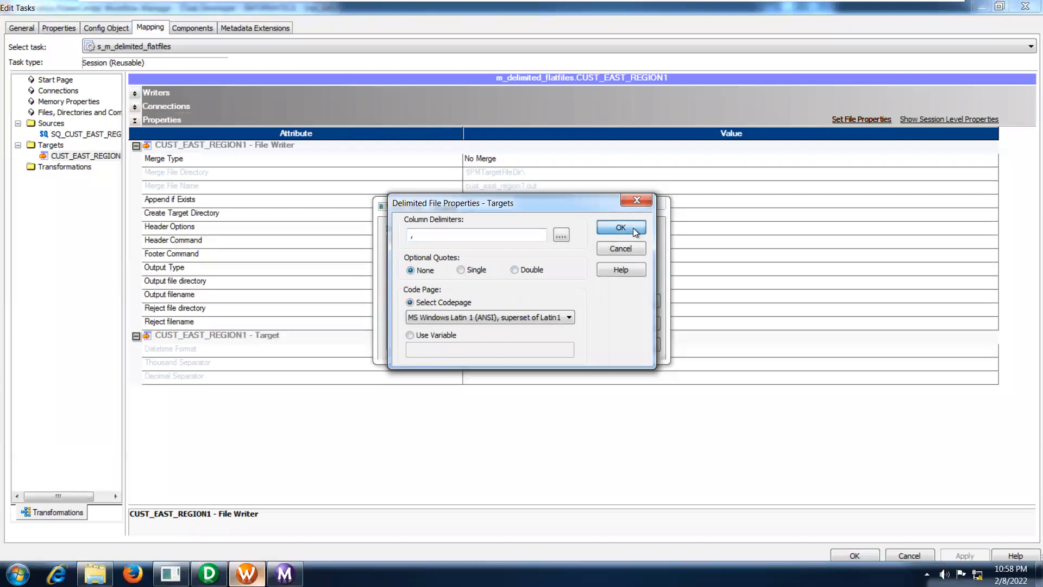
left_click(631, 302)
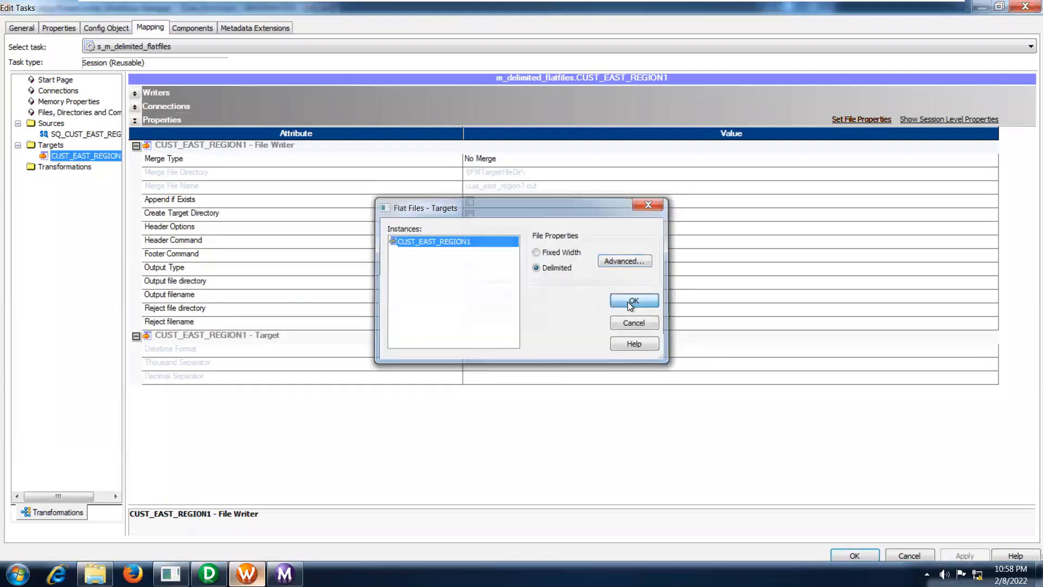
left_click(965, 556)
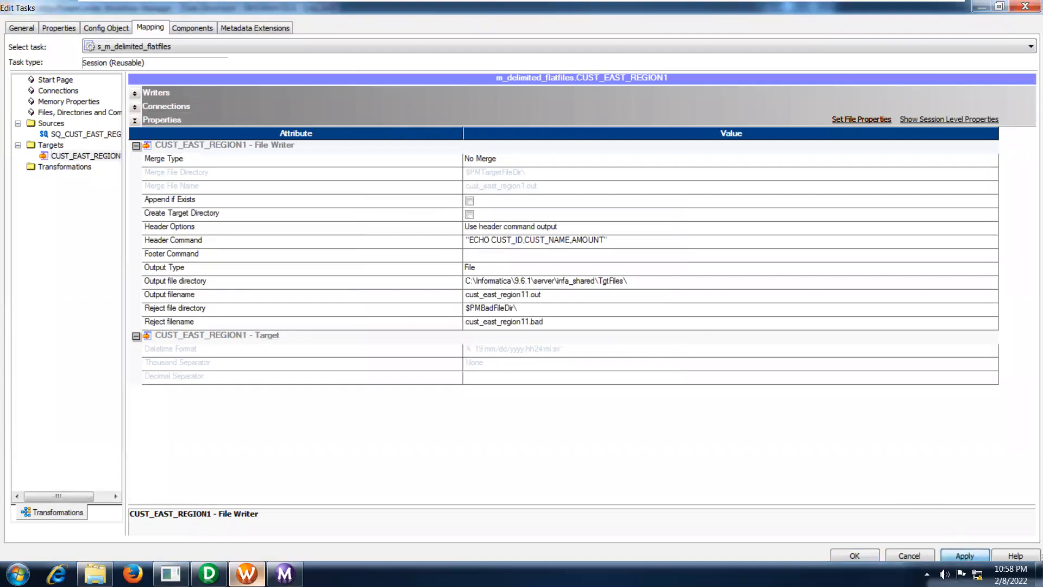
left_click(855, 555)
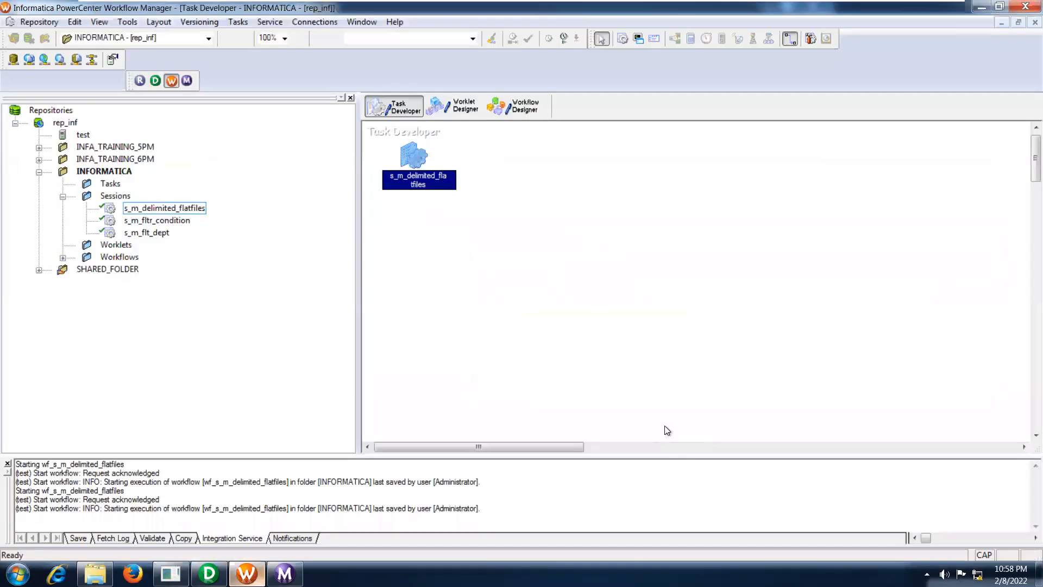
Save the session to the repository, rerun the wf_s_m_delimited_flatfiles workflow and check the run in Workflow Monitor
left_click(520, 96)
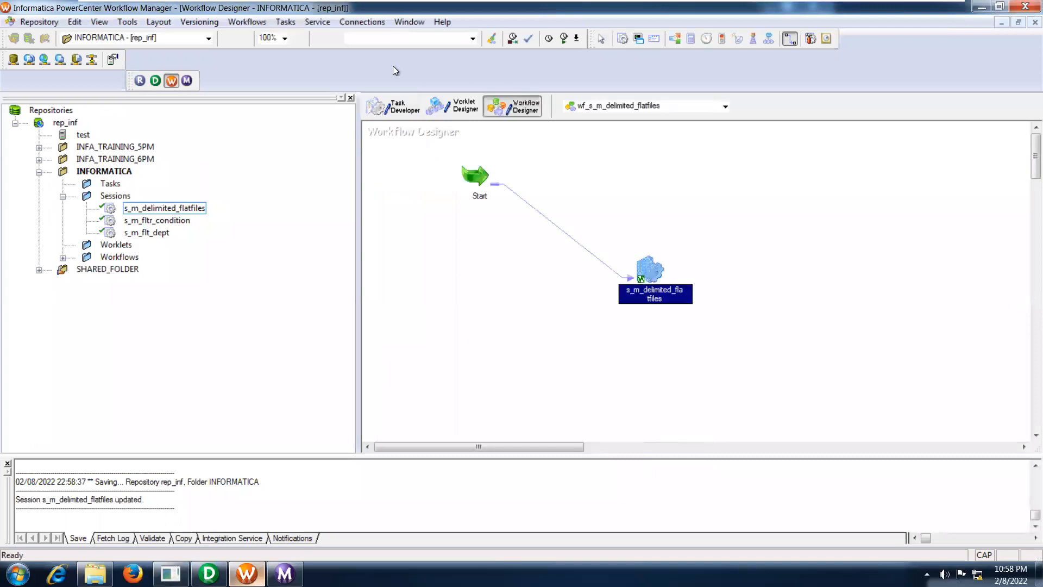
left_click(247, 21)
left_click(260, 97)
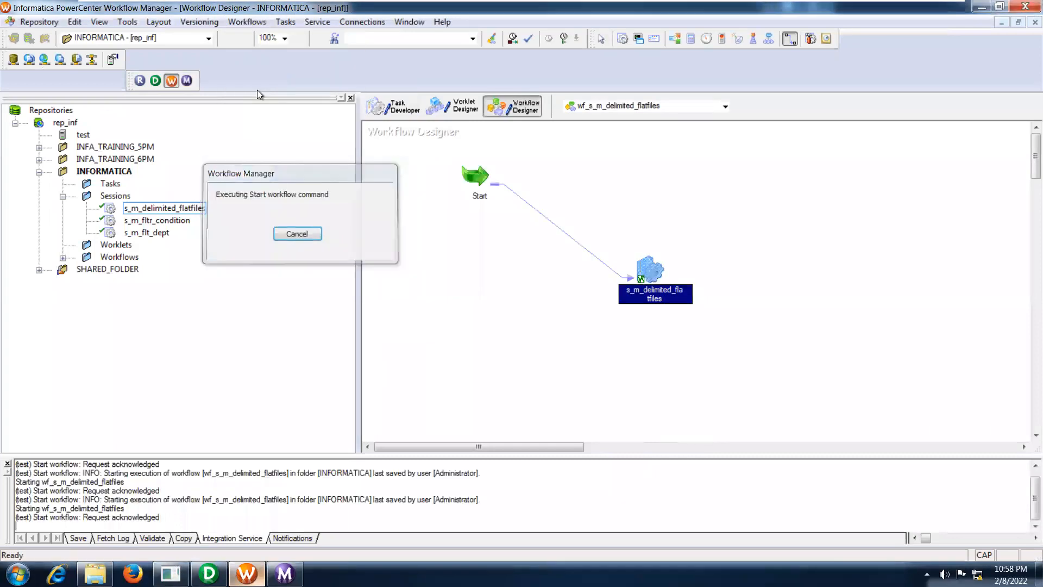
left_click(188, 82)
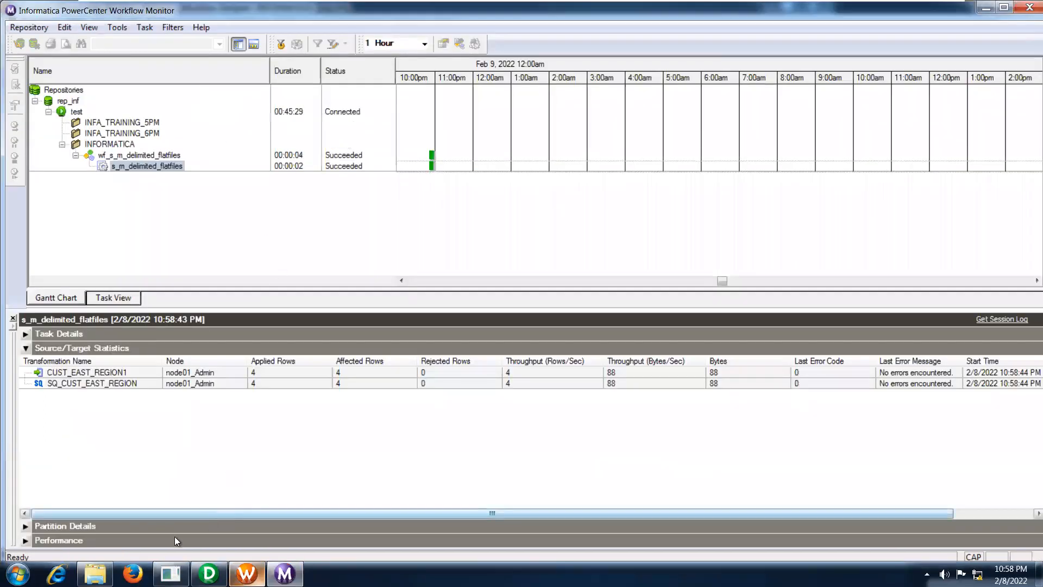
Refresh the TgtFiles folder, check cust_east_region11 for unquoted customer names, close the file and return to the Informatica_Master_copy-V2.pdf notes
left_click(92, 576)
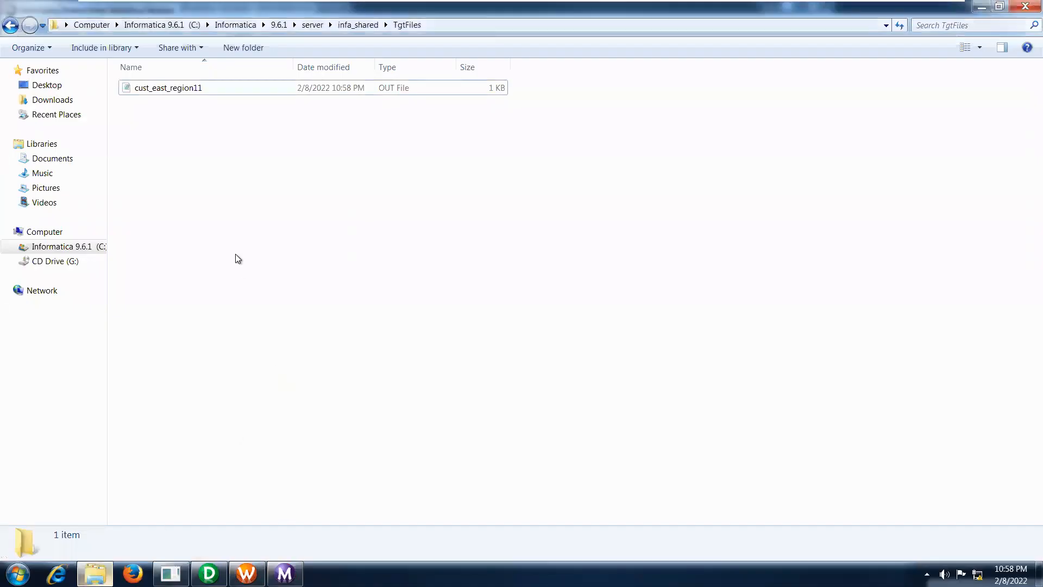
right_click(237, 258)
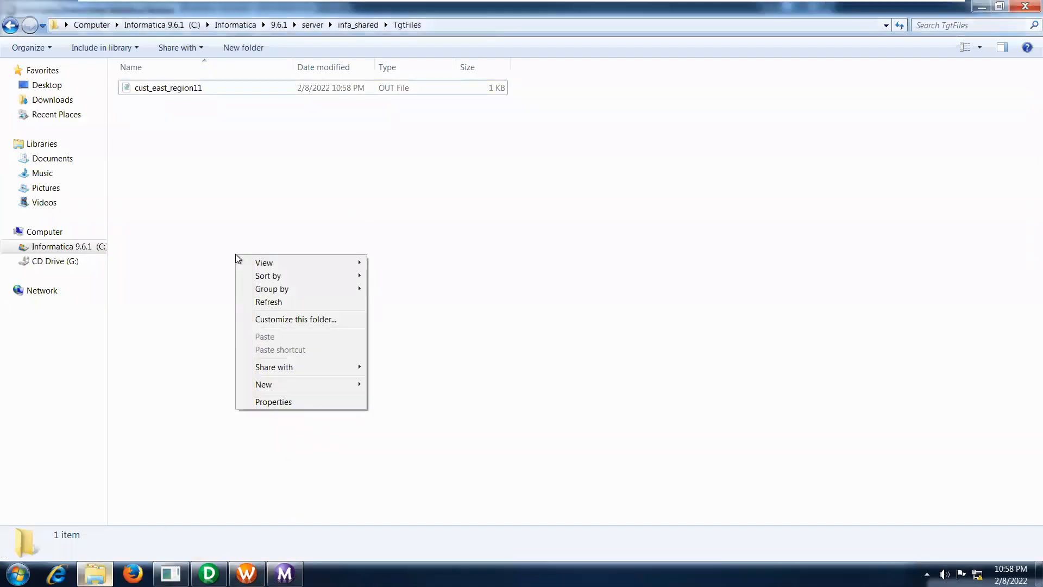
left_click(259, 303)
right_click(257, 304)
left_click(278, 350)
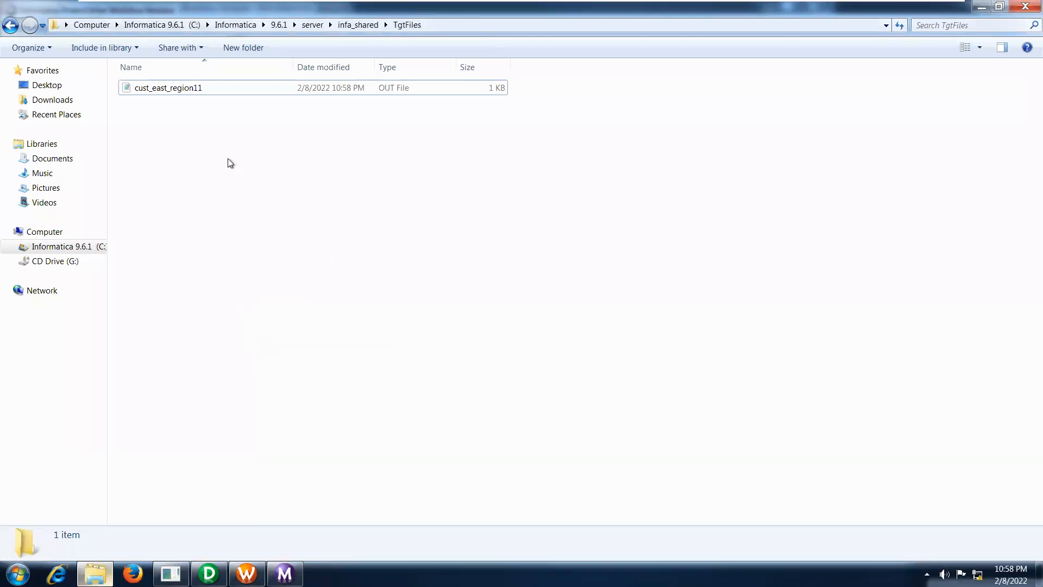
double_click(216, 89)
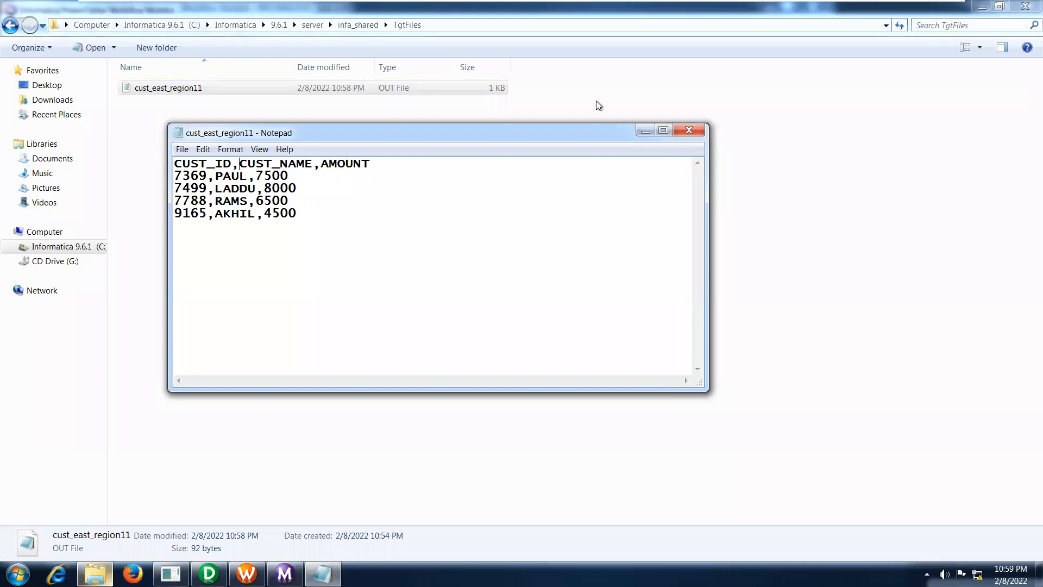
left_click(689, 134)
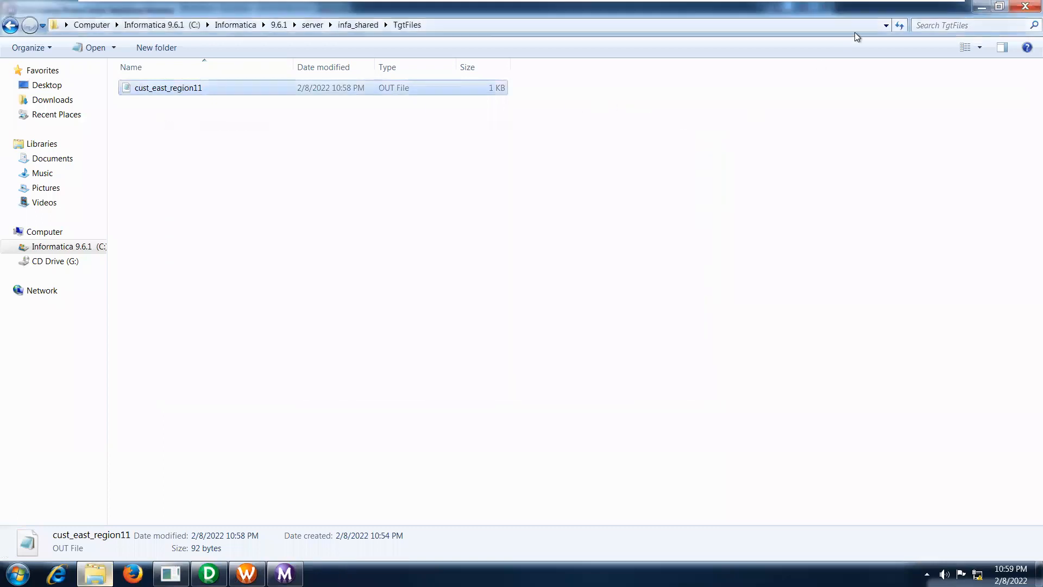
left_click(915, 13)
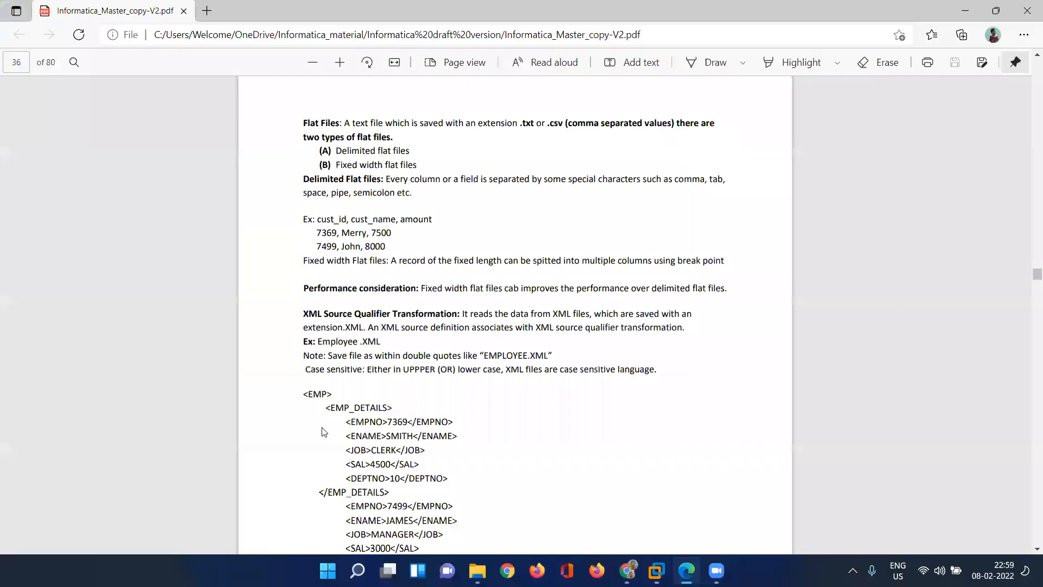